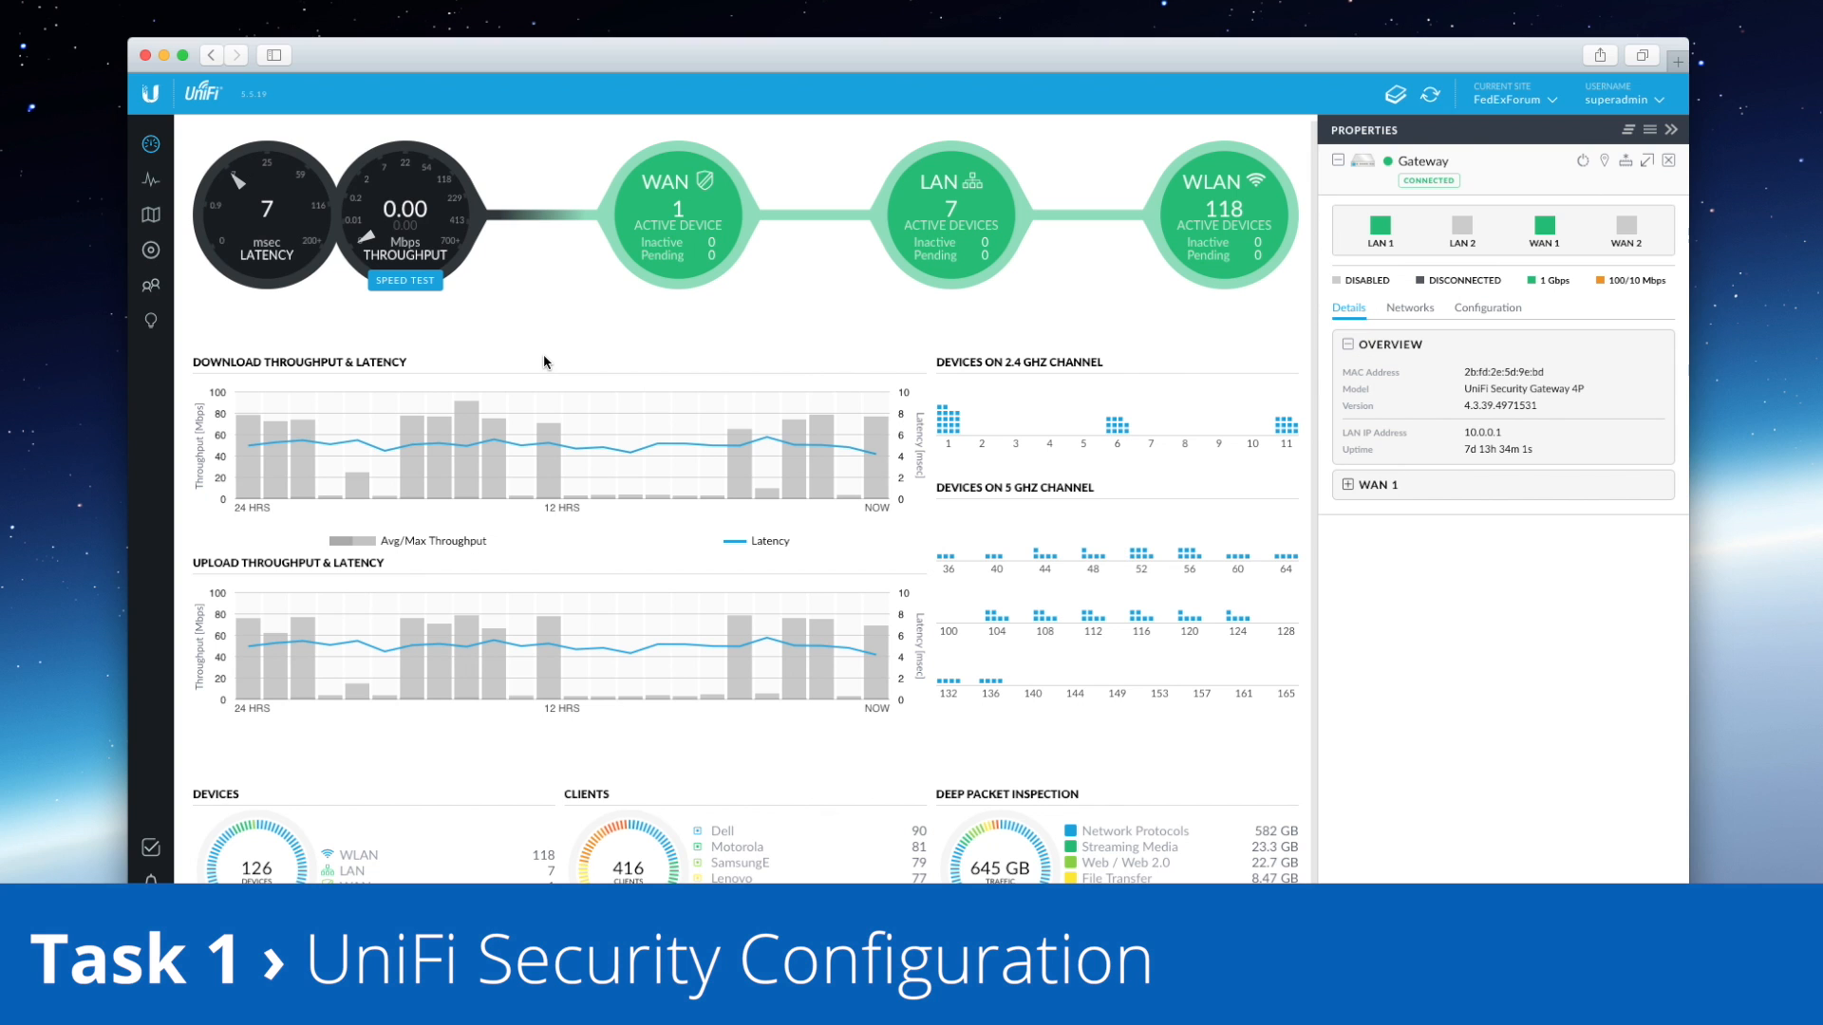
# Show the devices and expand the gateway's WAN 1 details, selecting its IP 192.168.88.229
pyautogui.click(165, 270)
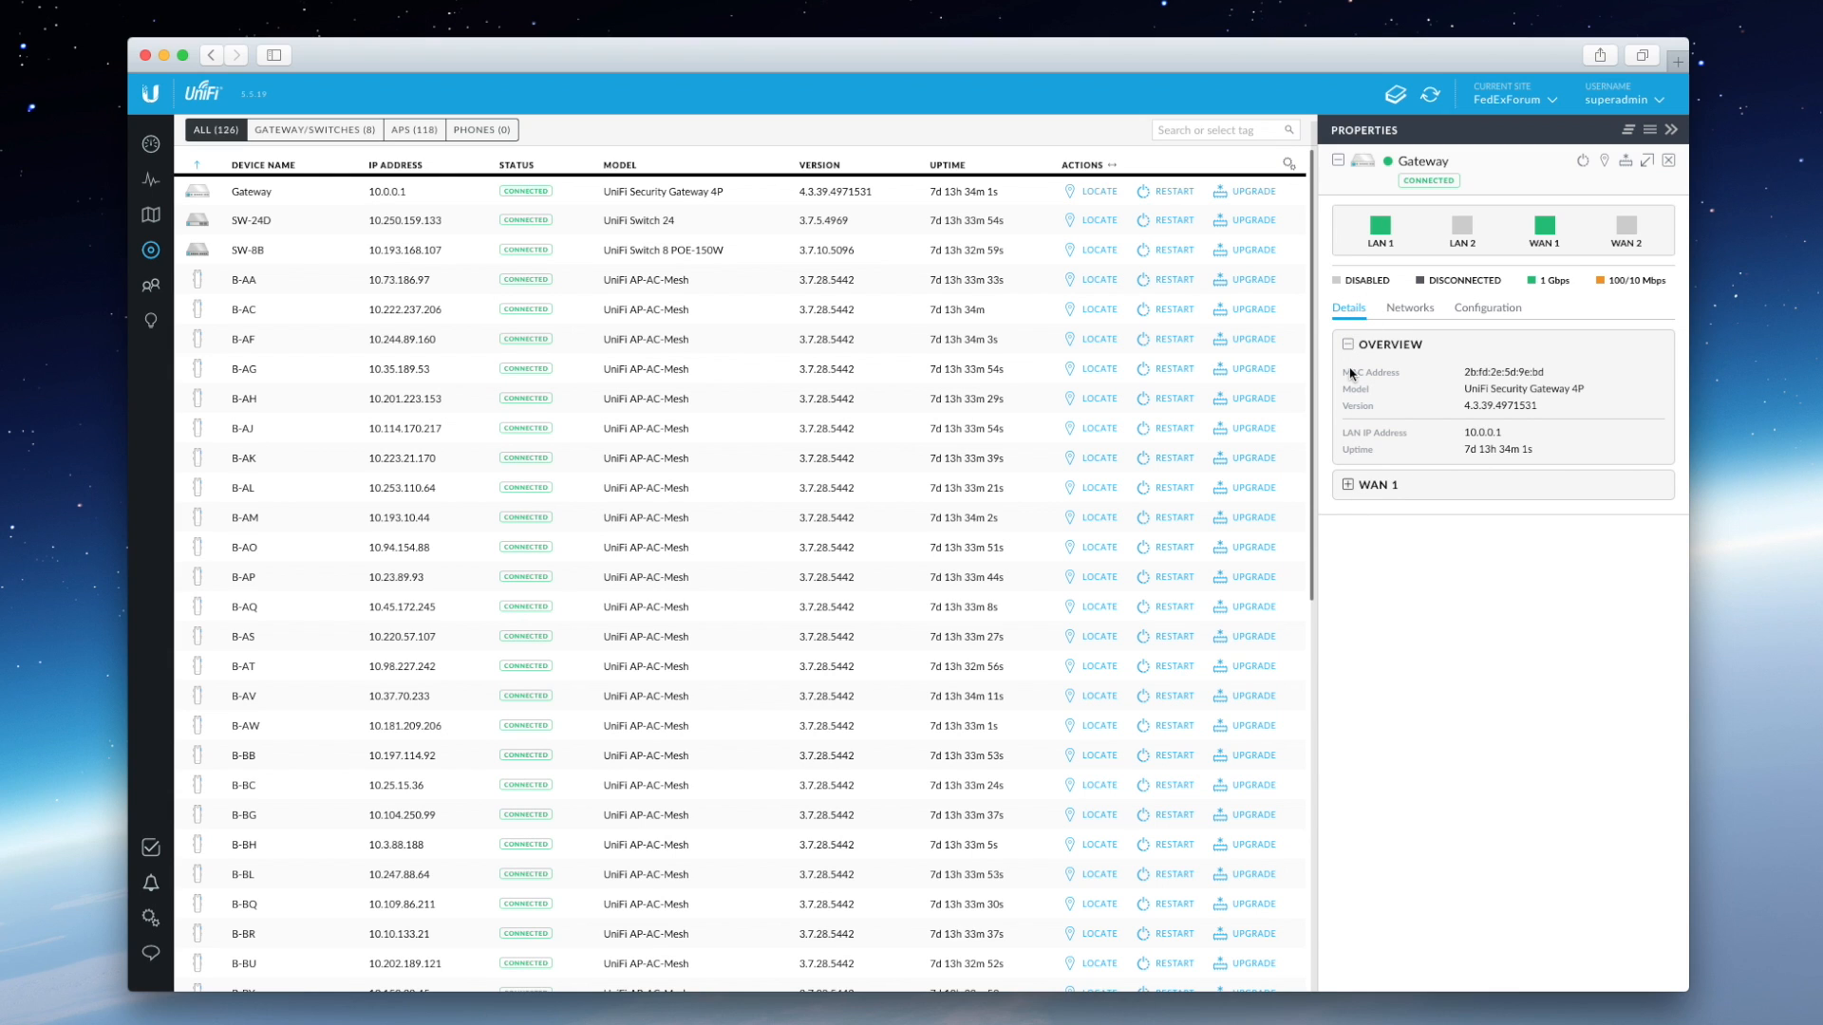
pyautogui.click(1350, 486)
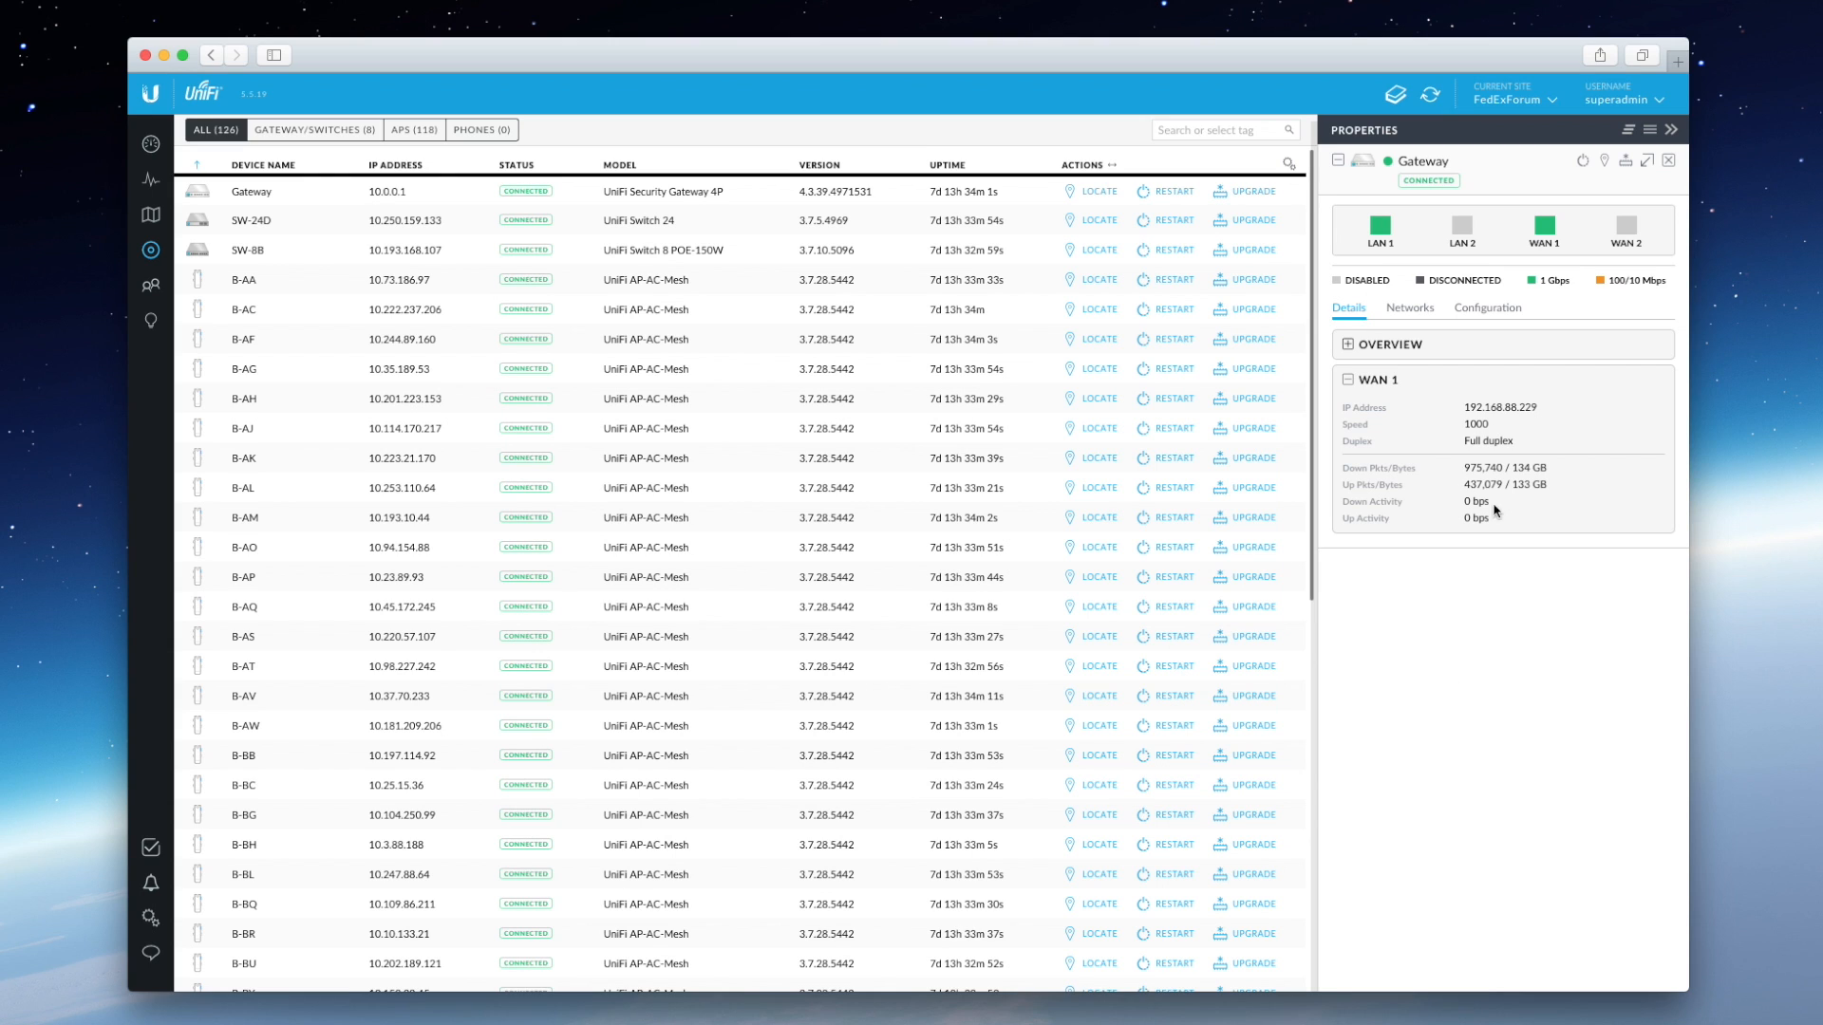
pyautogui.doubleClick(1498, 405)
pyautogui.click(1498, 404)
pyautogui.moveTo(1518, 410); pyautogui.dragTo(1464, 409)
pyautogui.click(1464, 409)
# Browse the gateway's Configuration tab and Dynamic DNS settings, then return to Details
pyautogui.click(1482, 310)
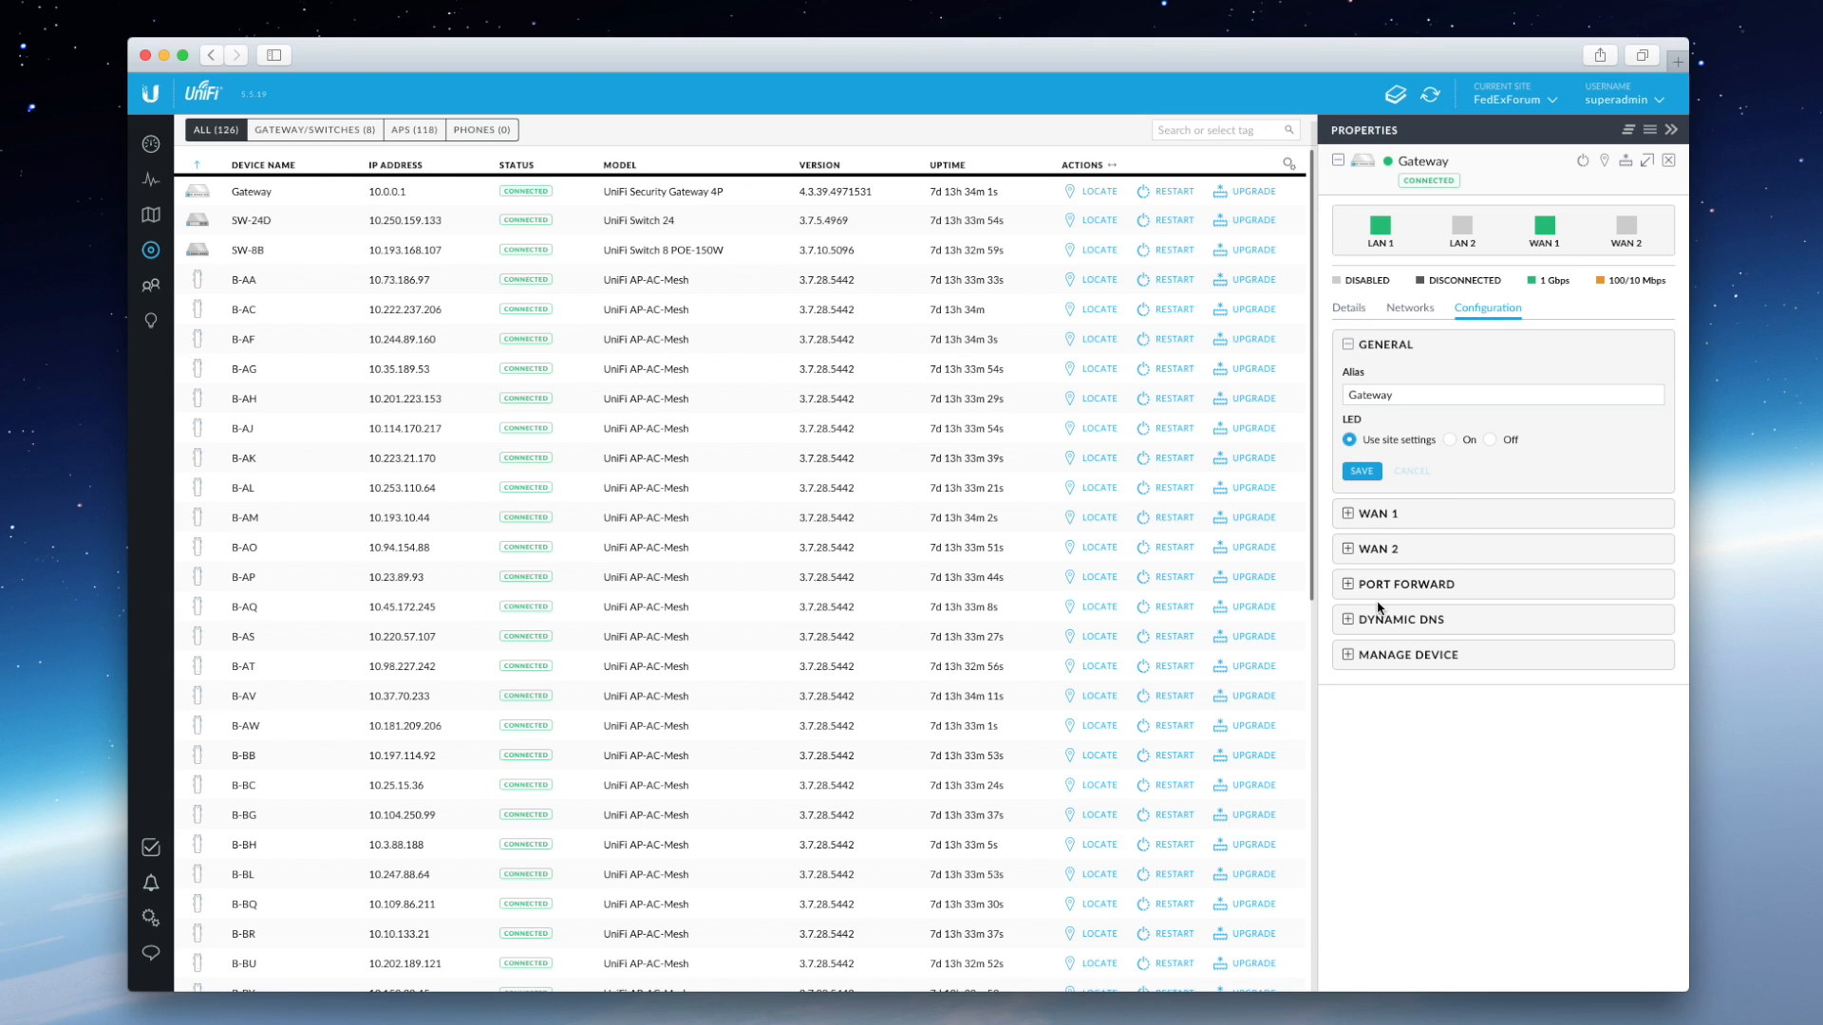
pyautogui.click(1369, 627)
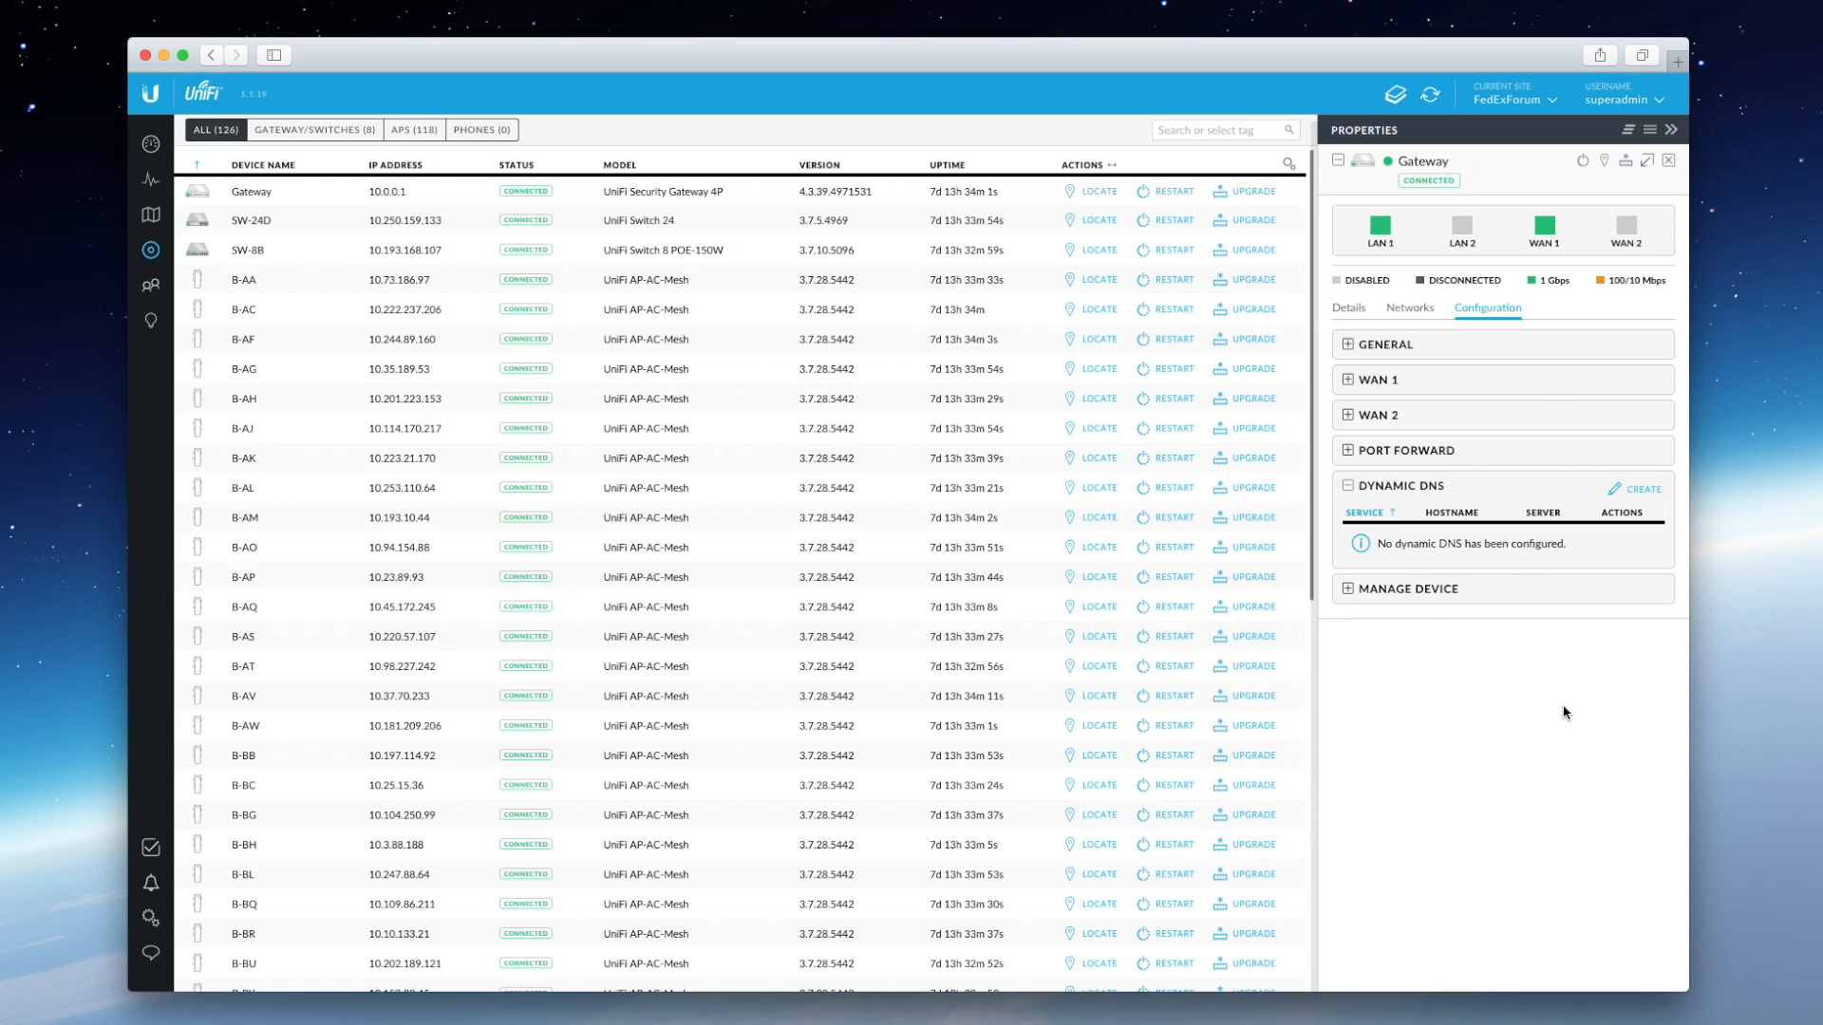
pyautogui.click(1348, 486)
pyautogui.click(1352, 310)
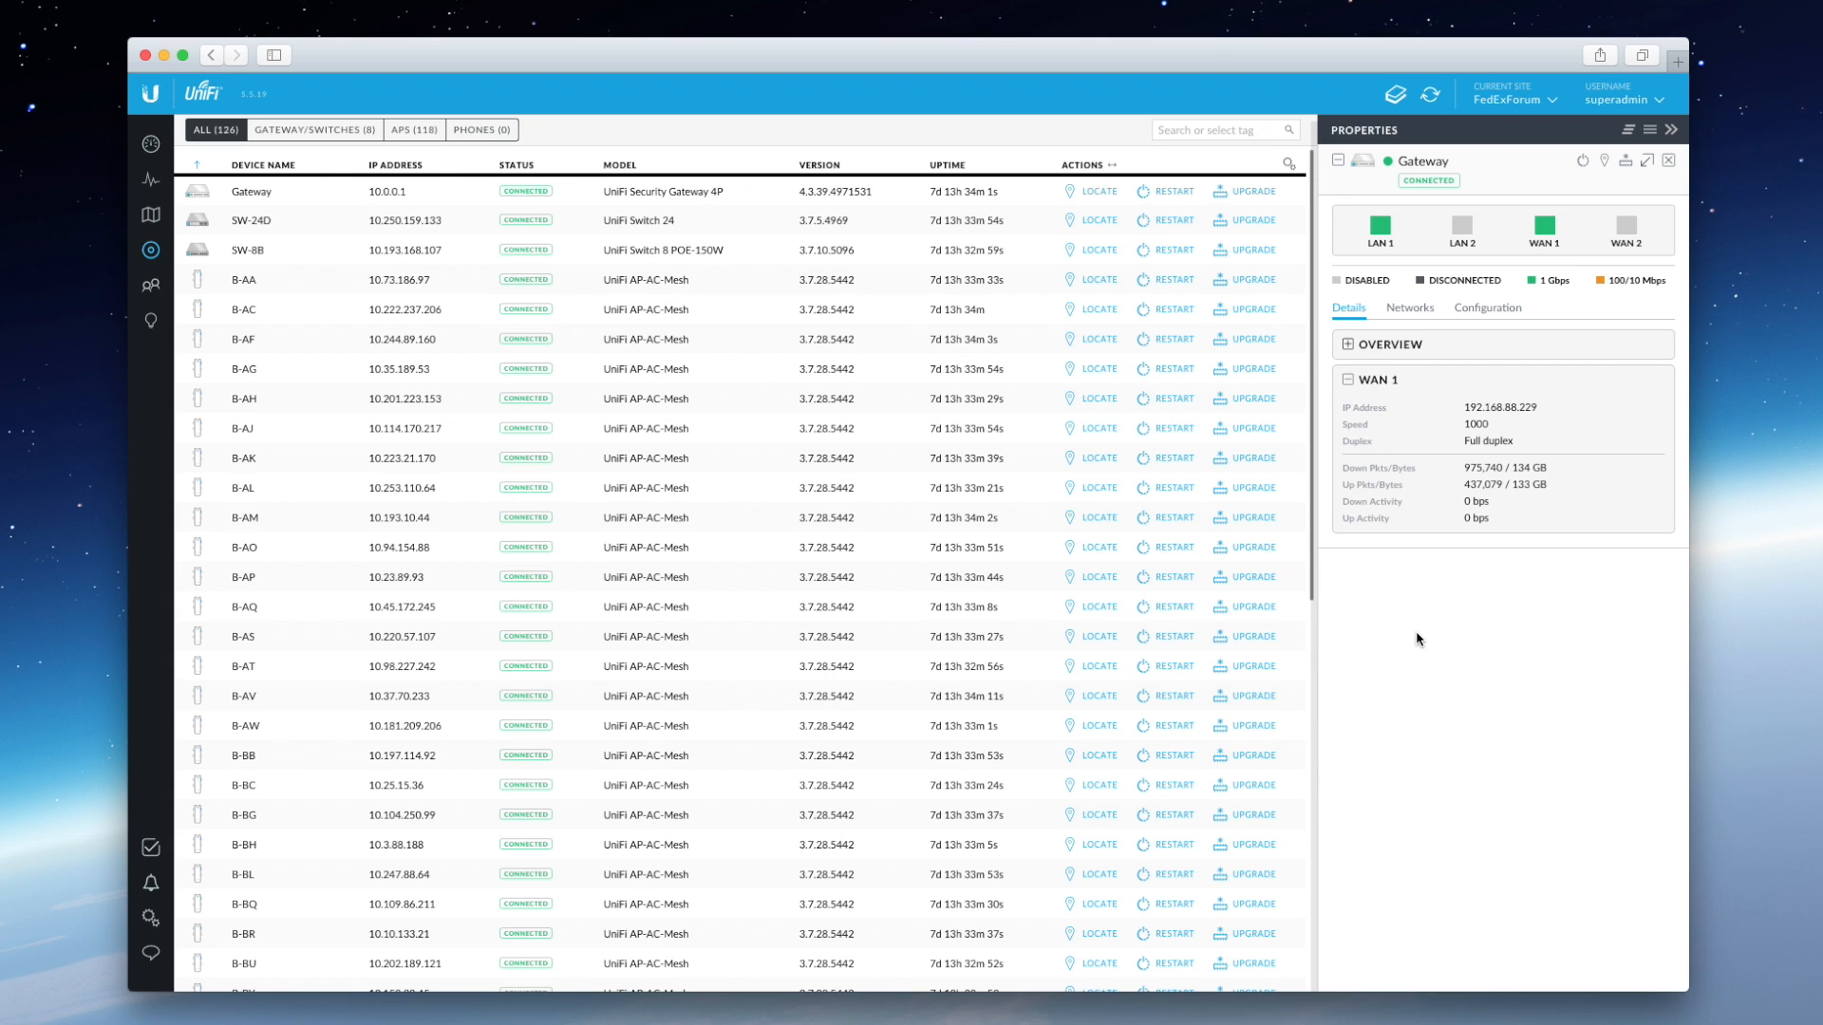
# Open Settings > Services and show the RADIUS Server sub-tab
pyautogui.click(169, 916)
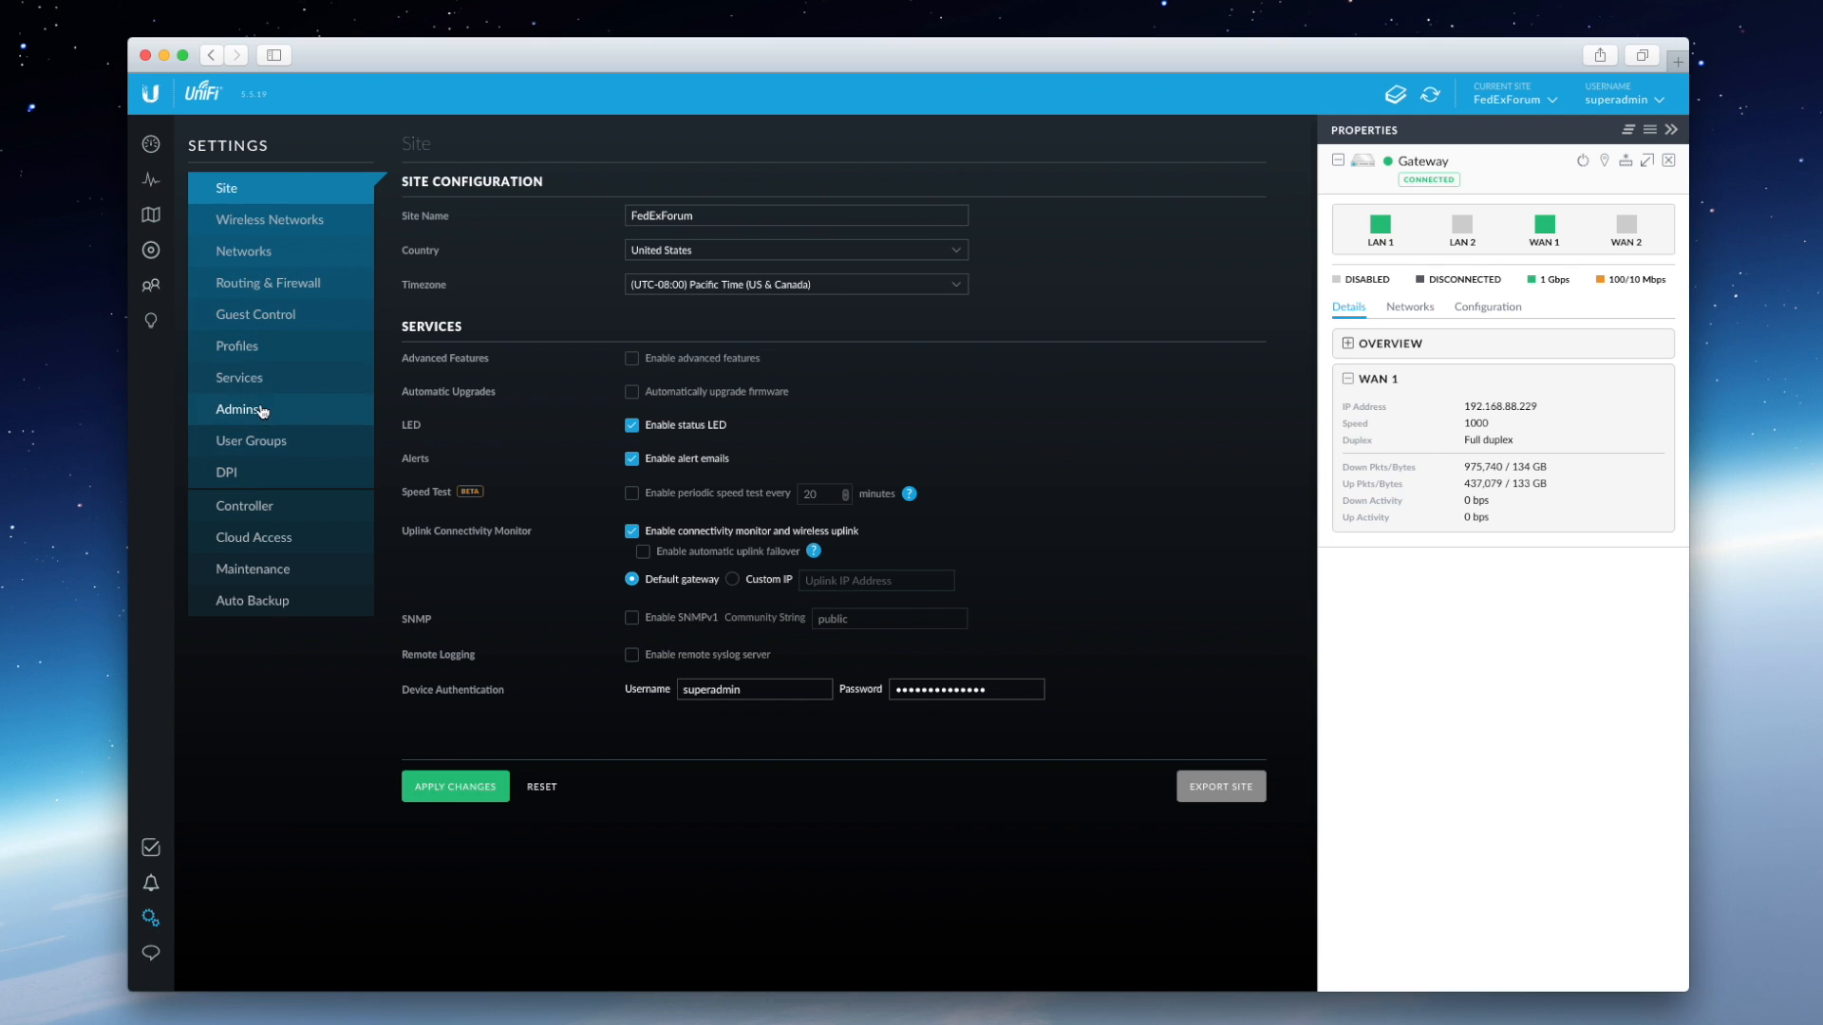
pyautogui.click(239, 379)
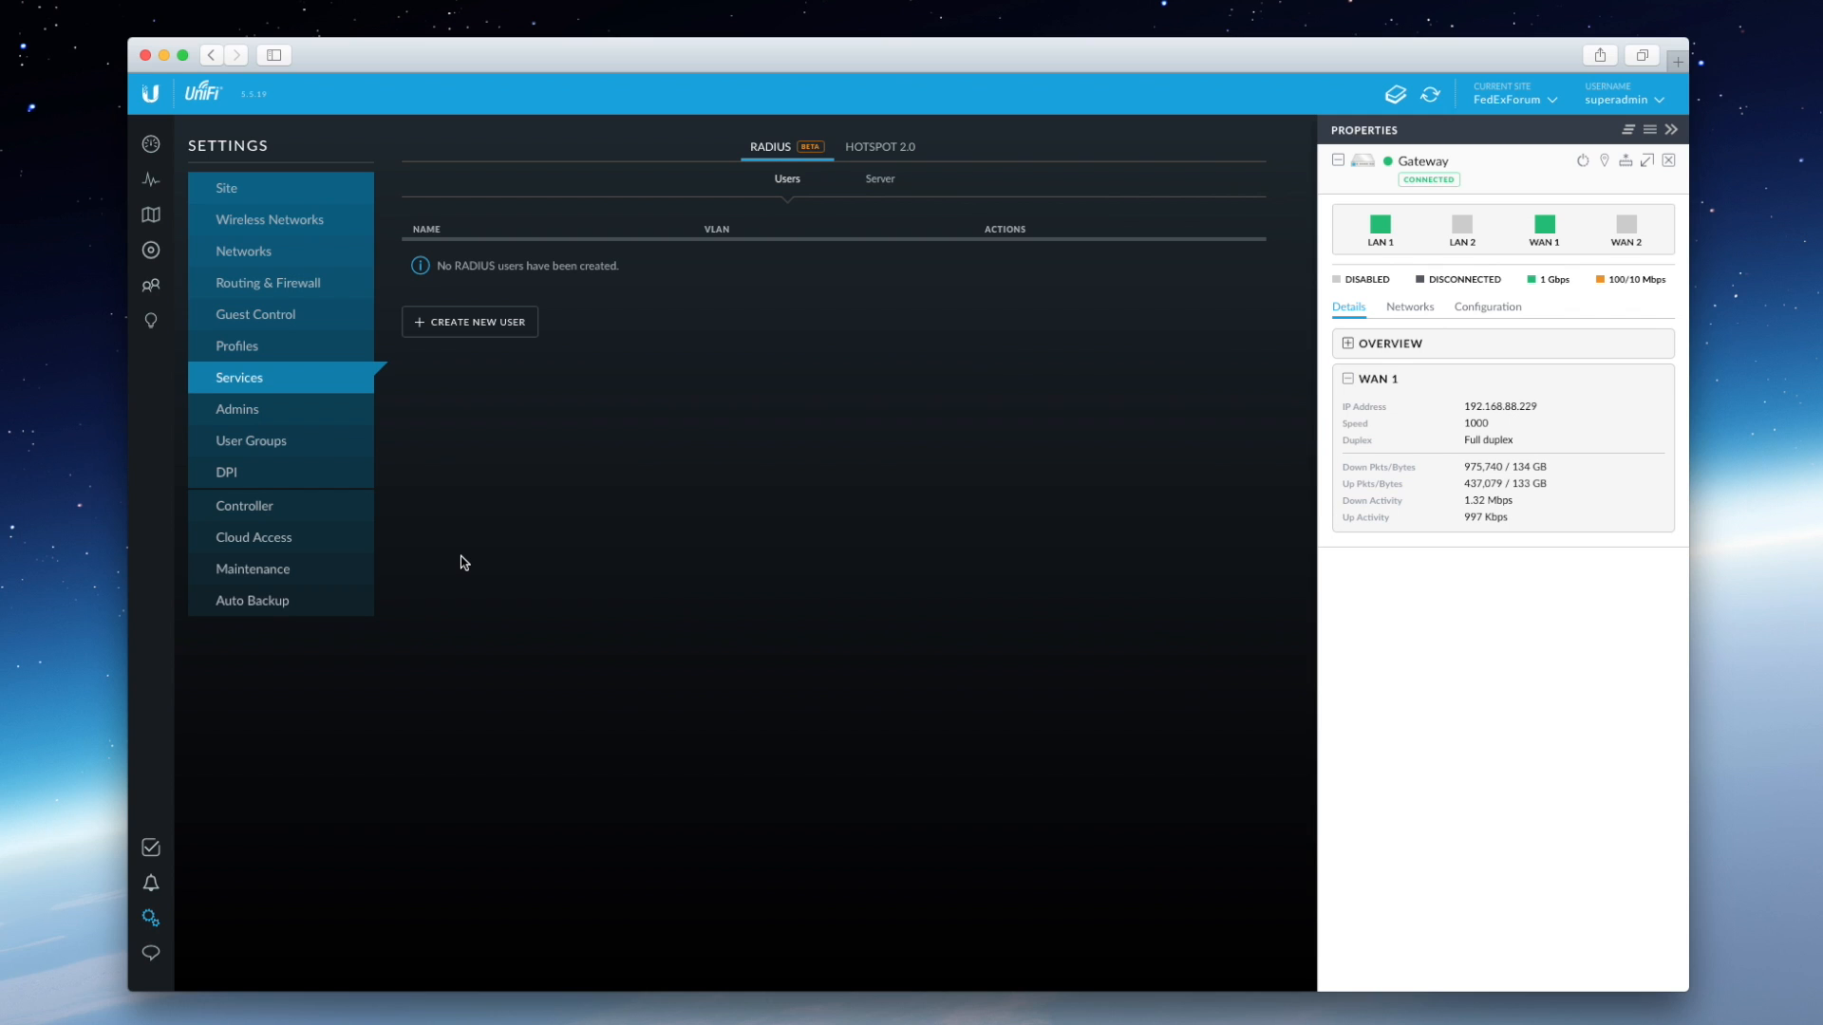
pyautogui.click(874, 186)
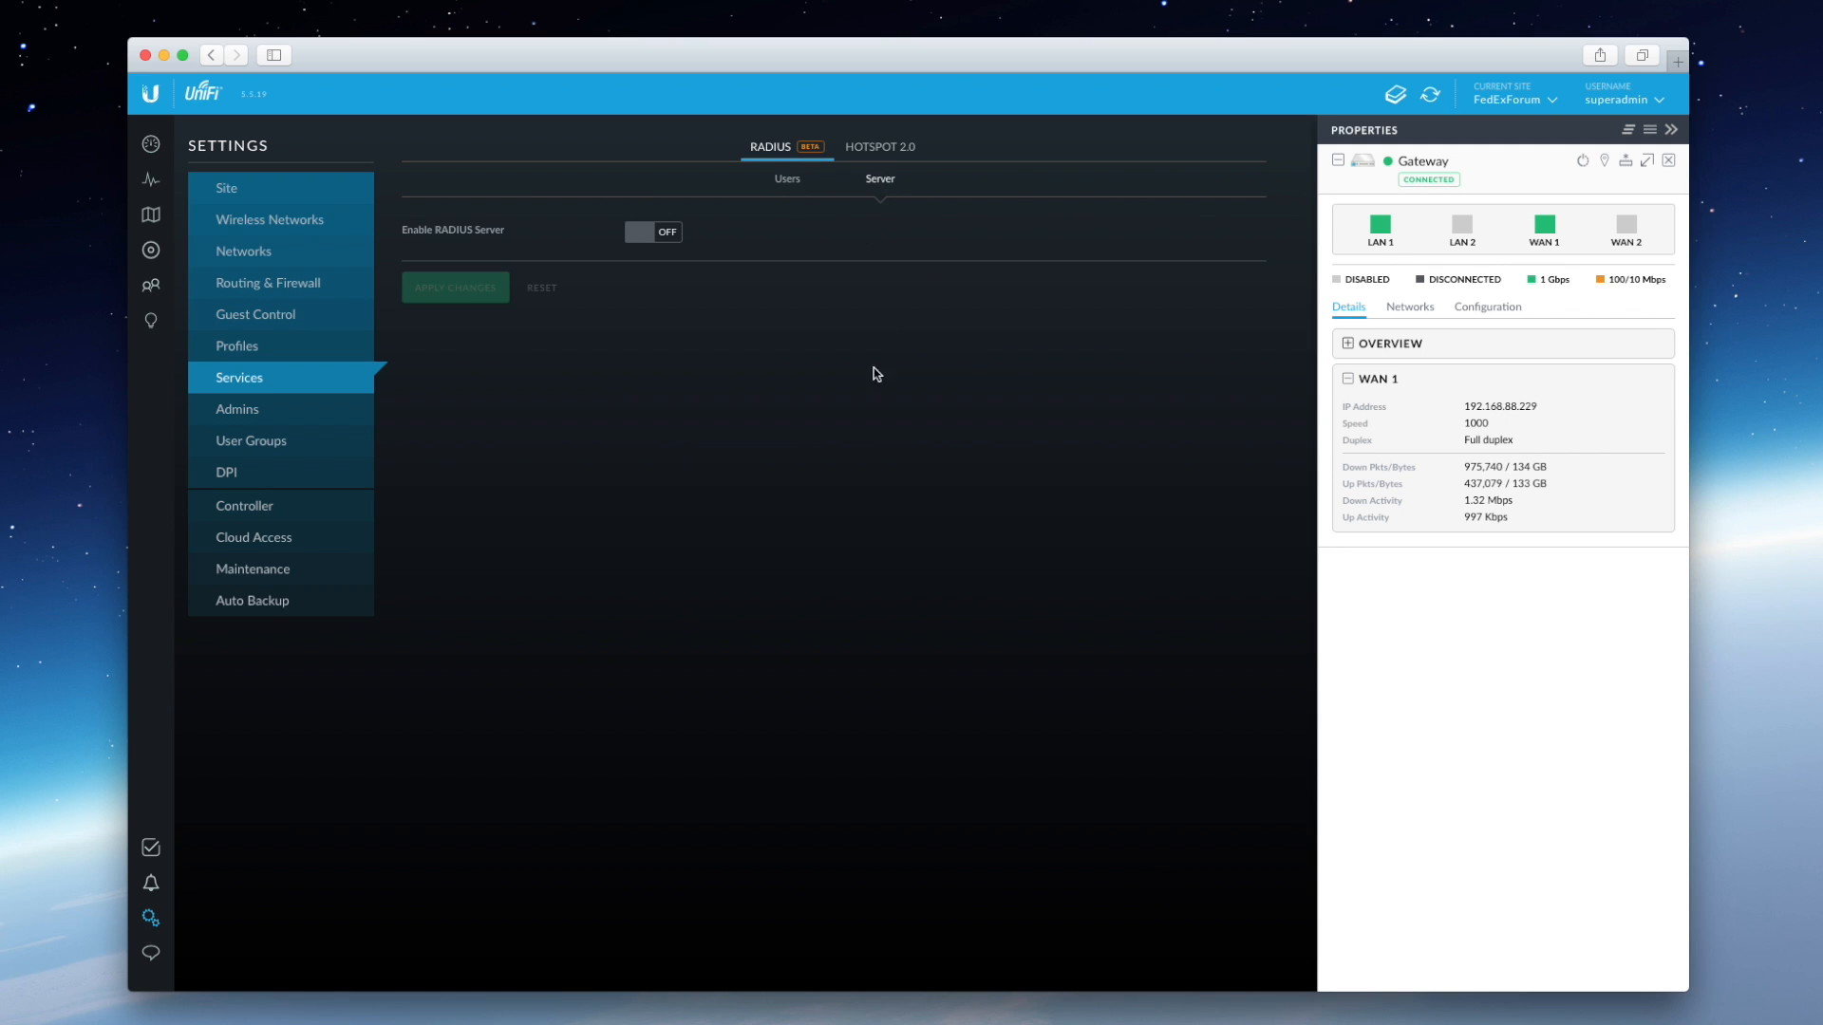
# Enable the RADIUS server with the shared secret, apply the changes, and view the Users list
pyautogui.click(670, 240)
pyautogui.click(670, 267)
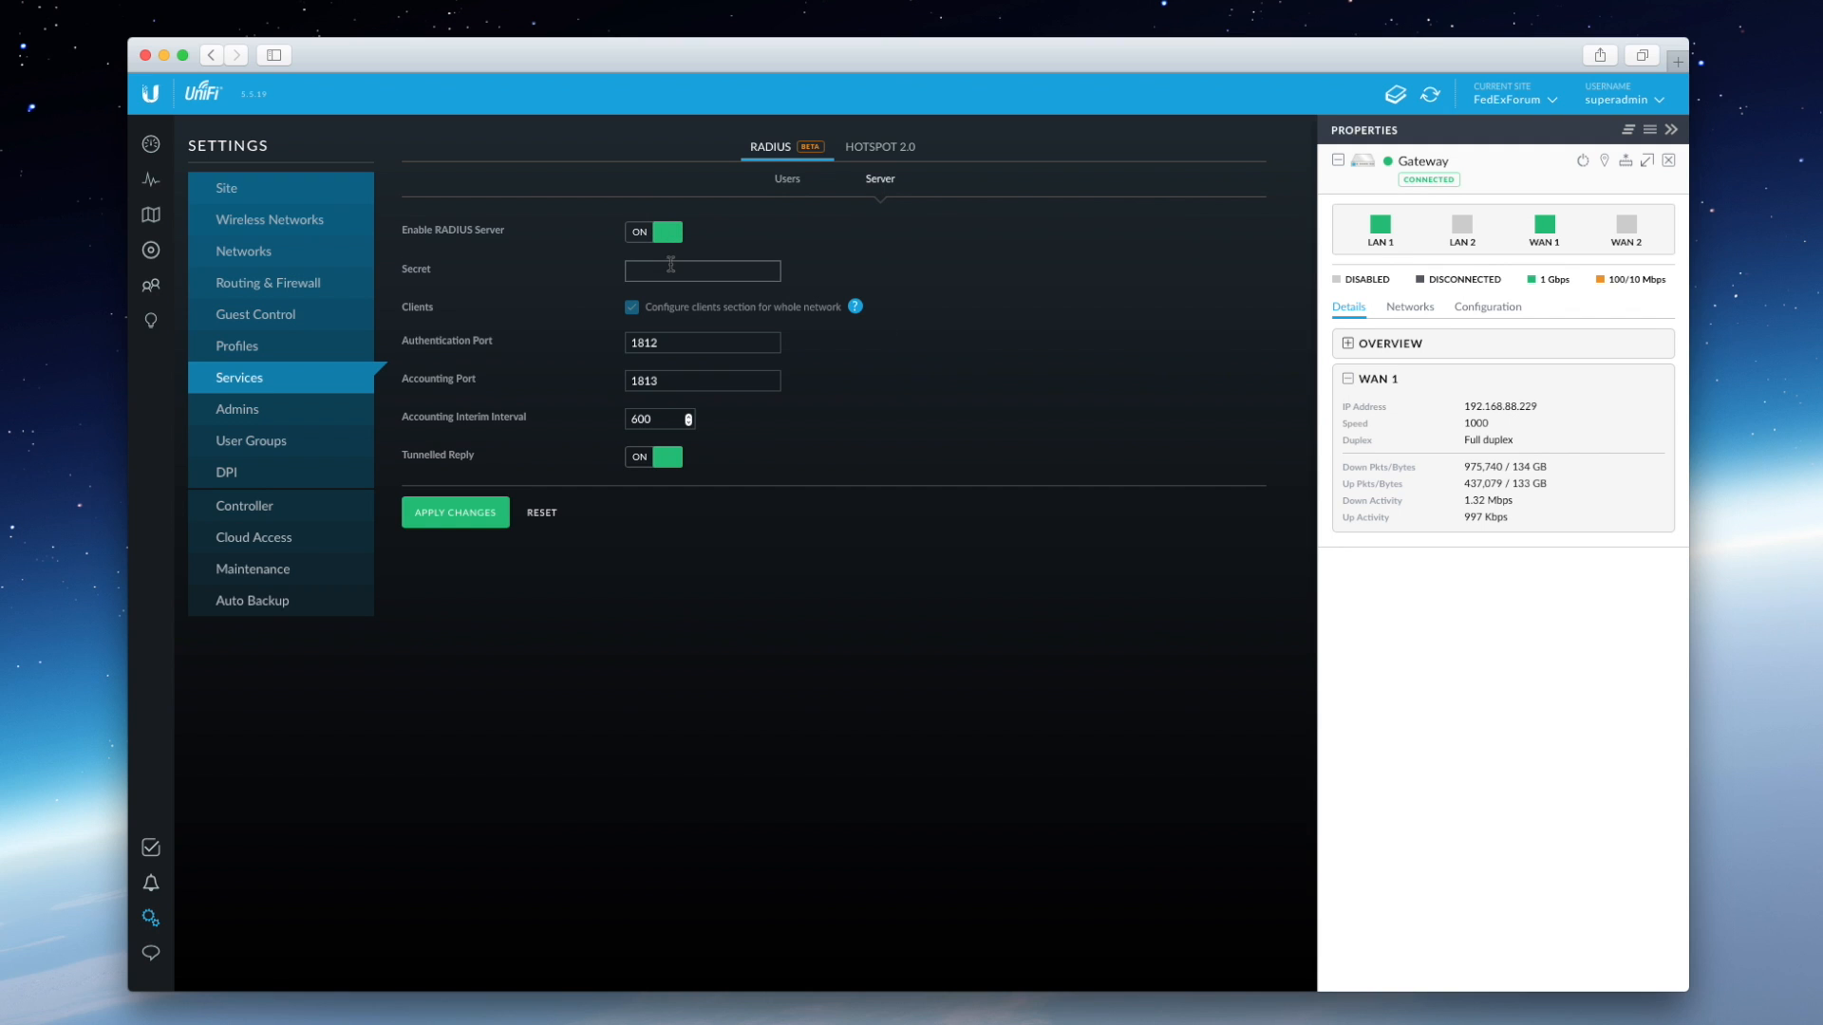
pyautogui.press('super+Tab')
pyautogui.click(704, 281)
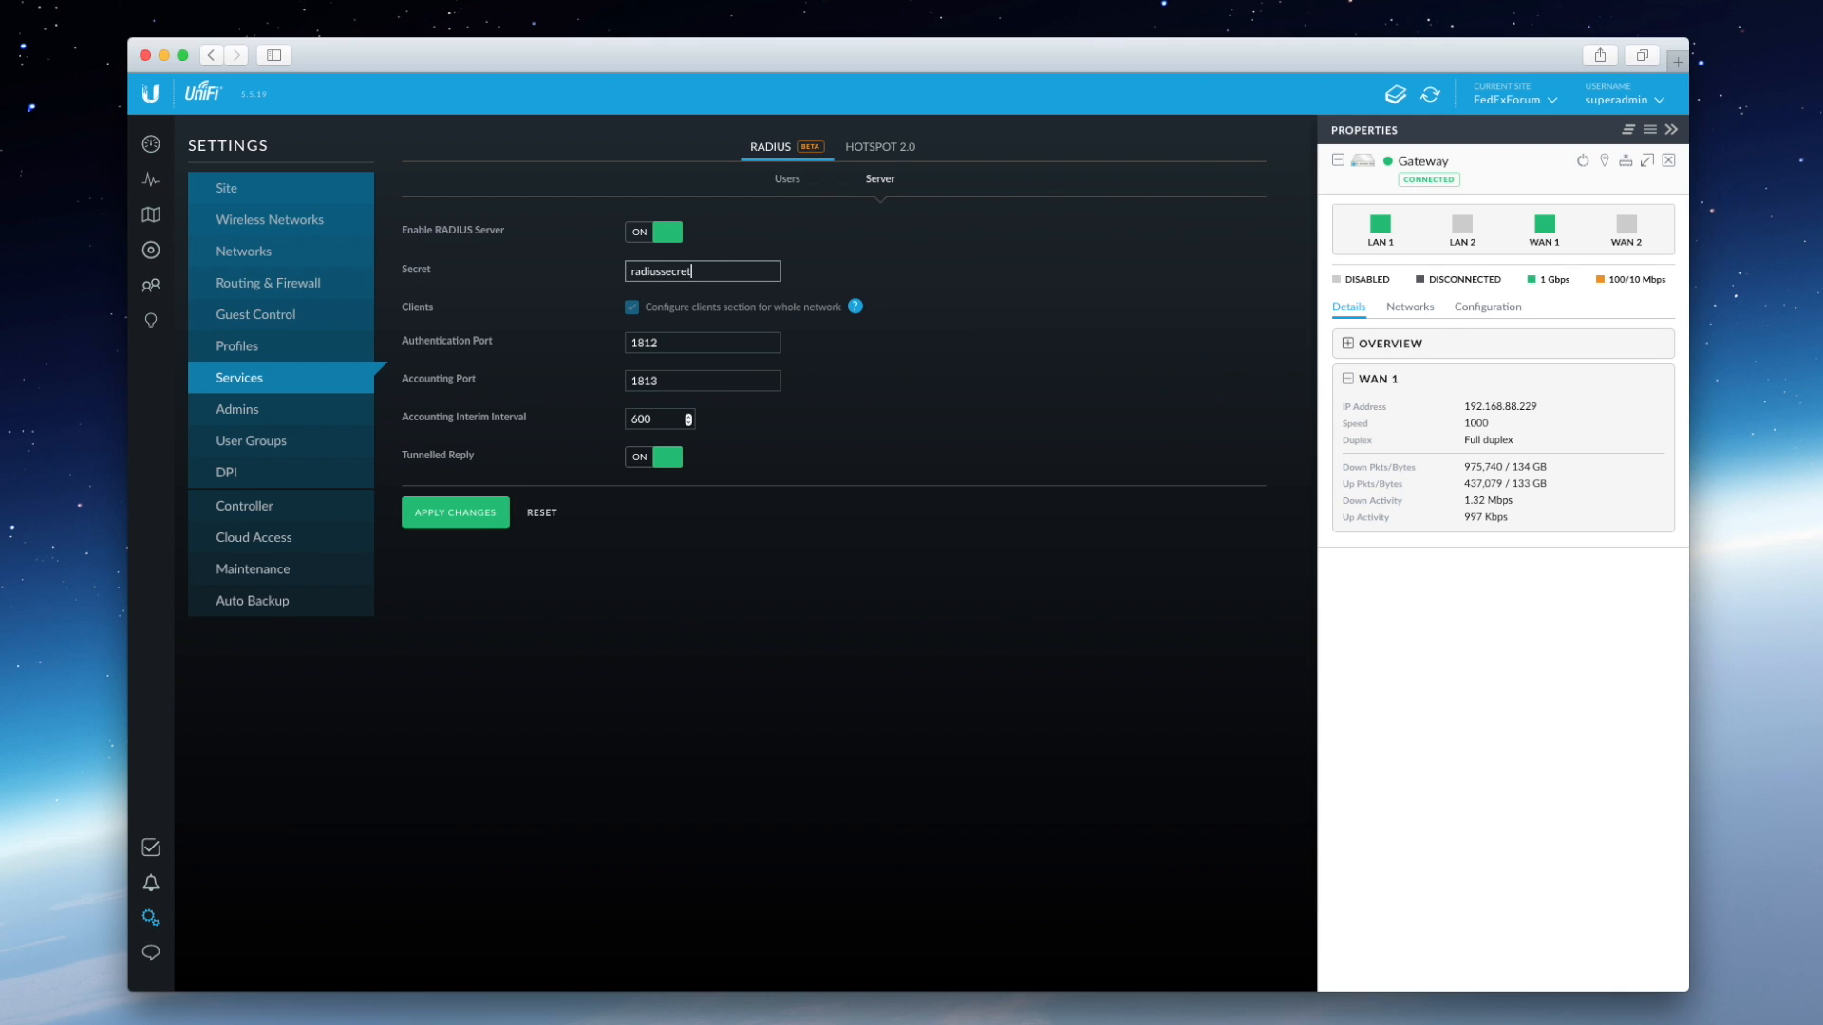
pyautogui.click(472, 524)
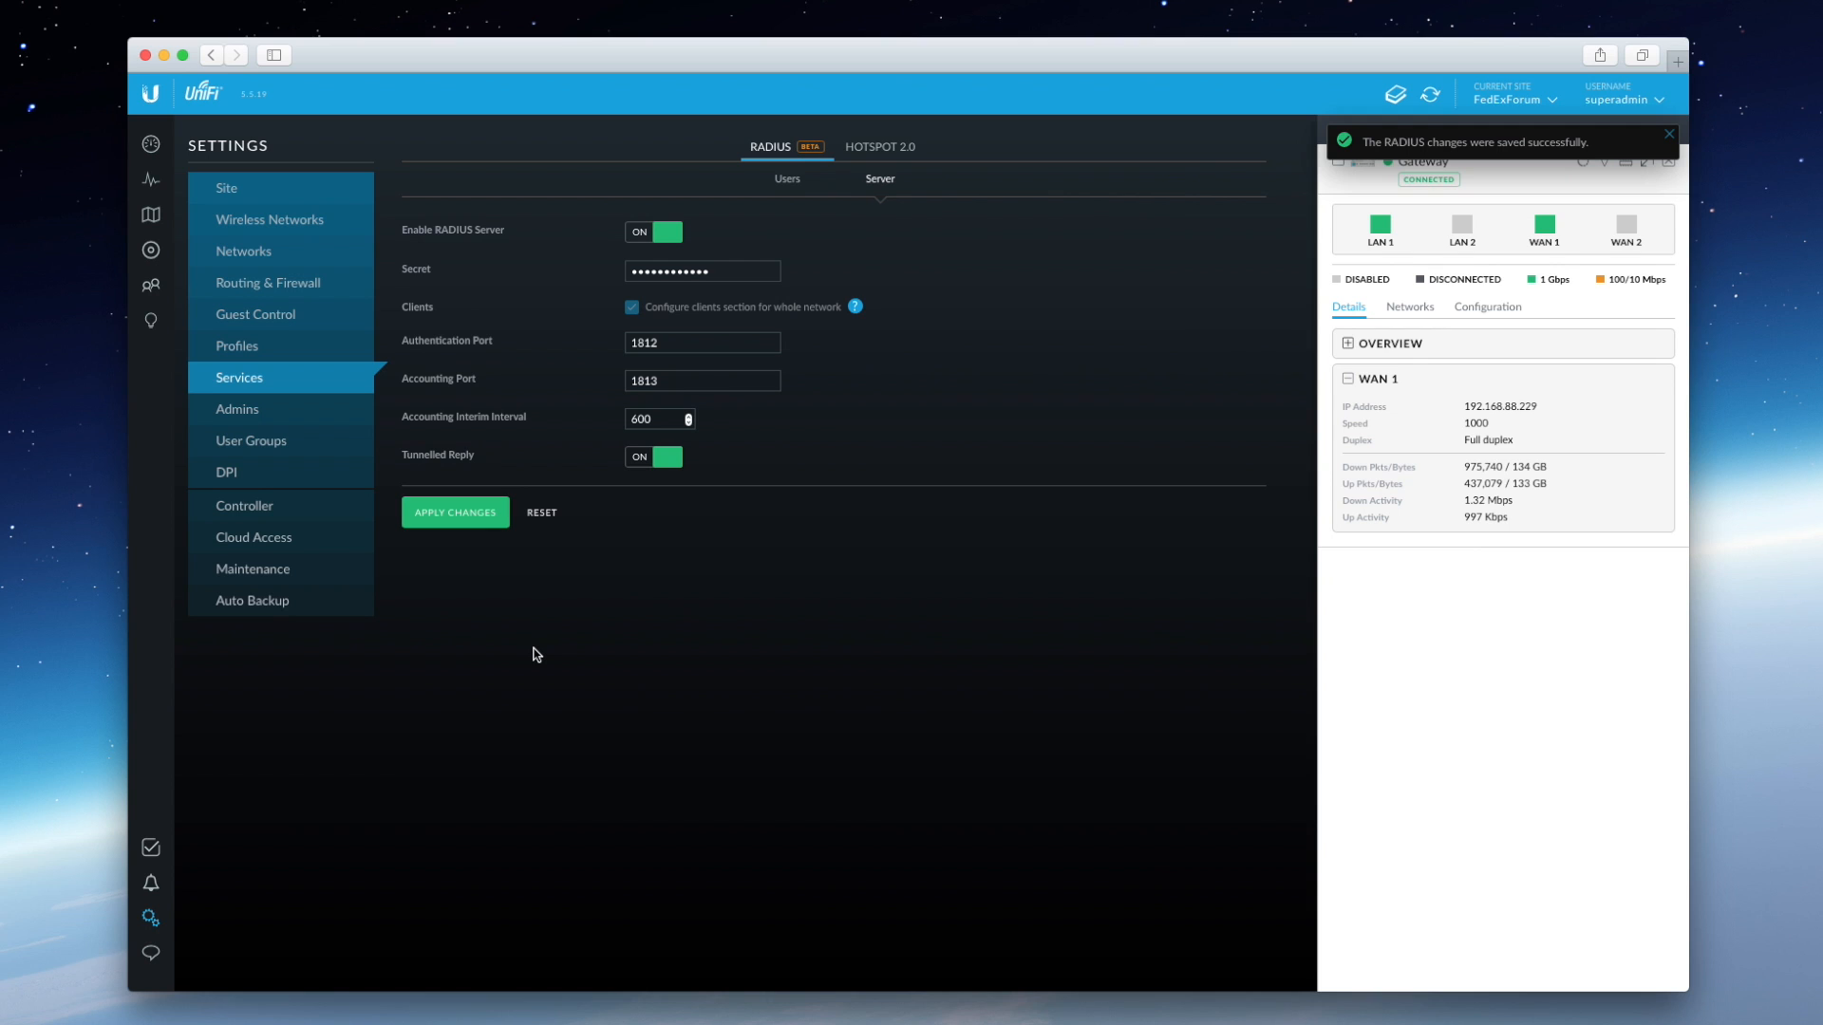
pyautogui.click(791, 190)
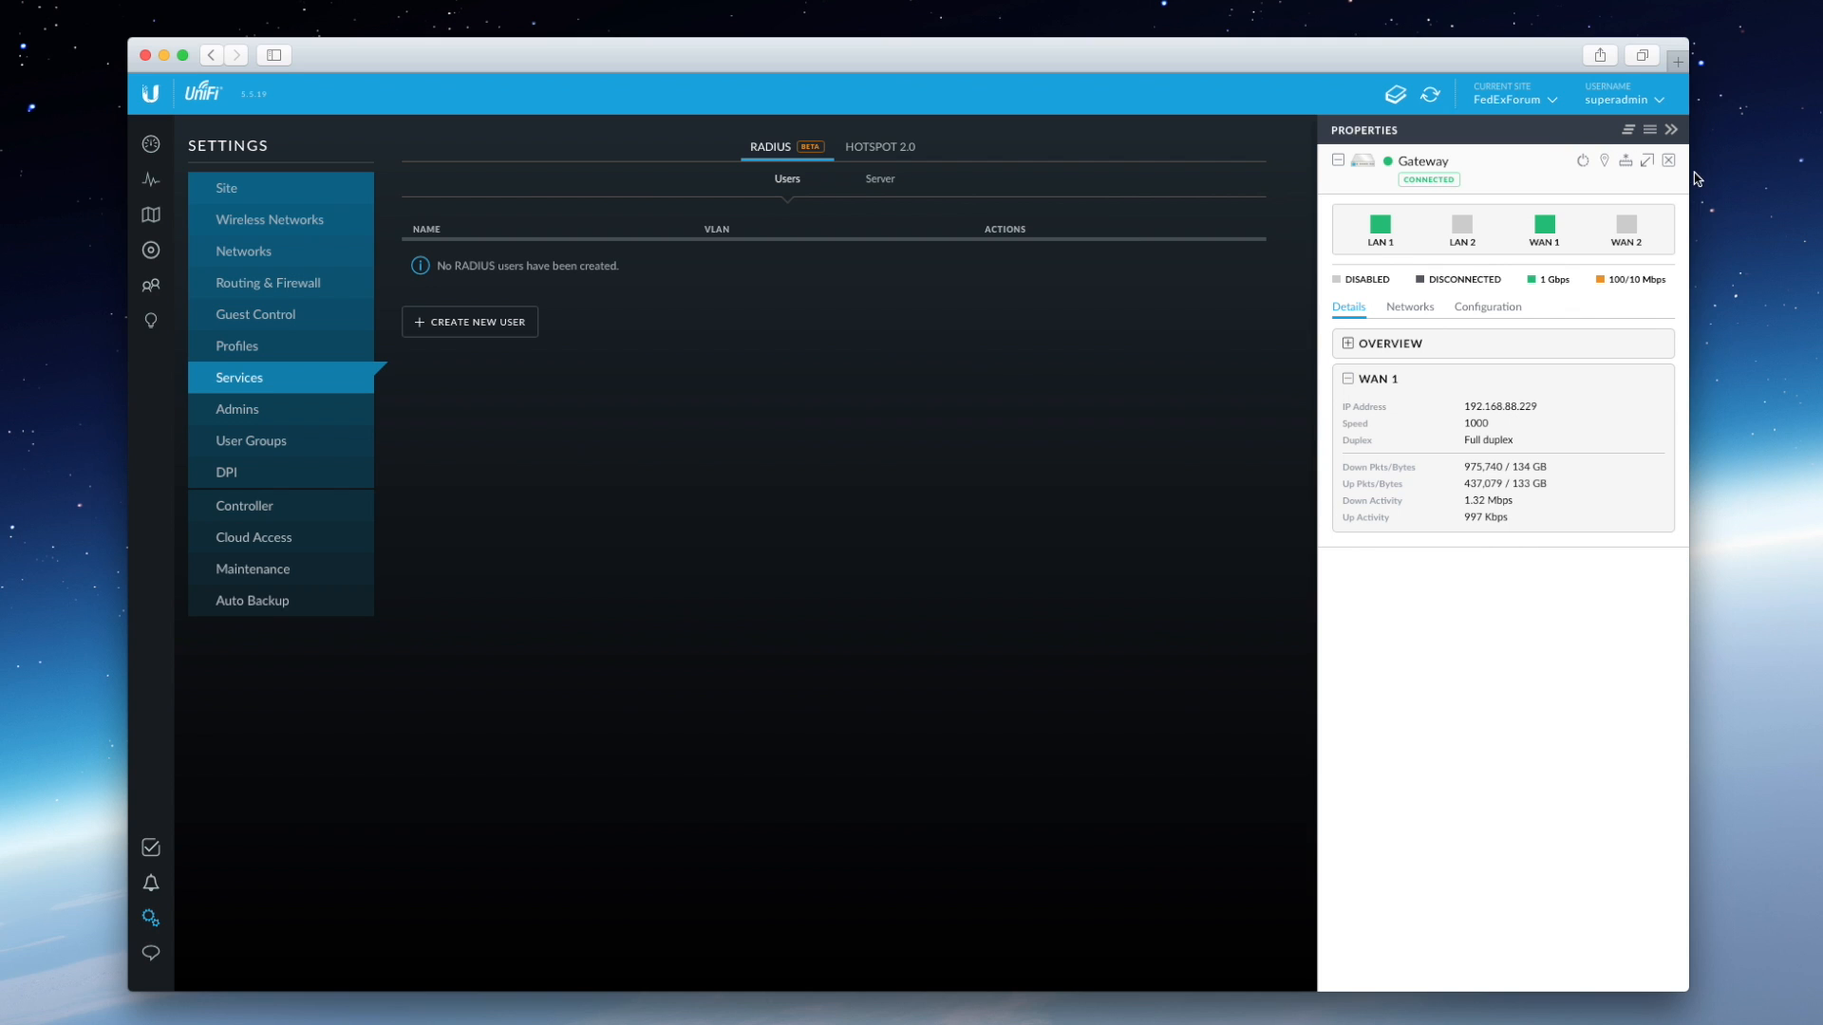
# Close the Properties panel and add RADIUS user vpnuser1 with its password
pyautogui.click(1669, 164)
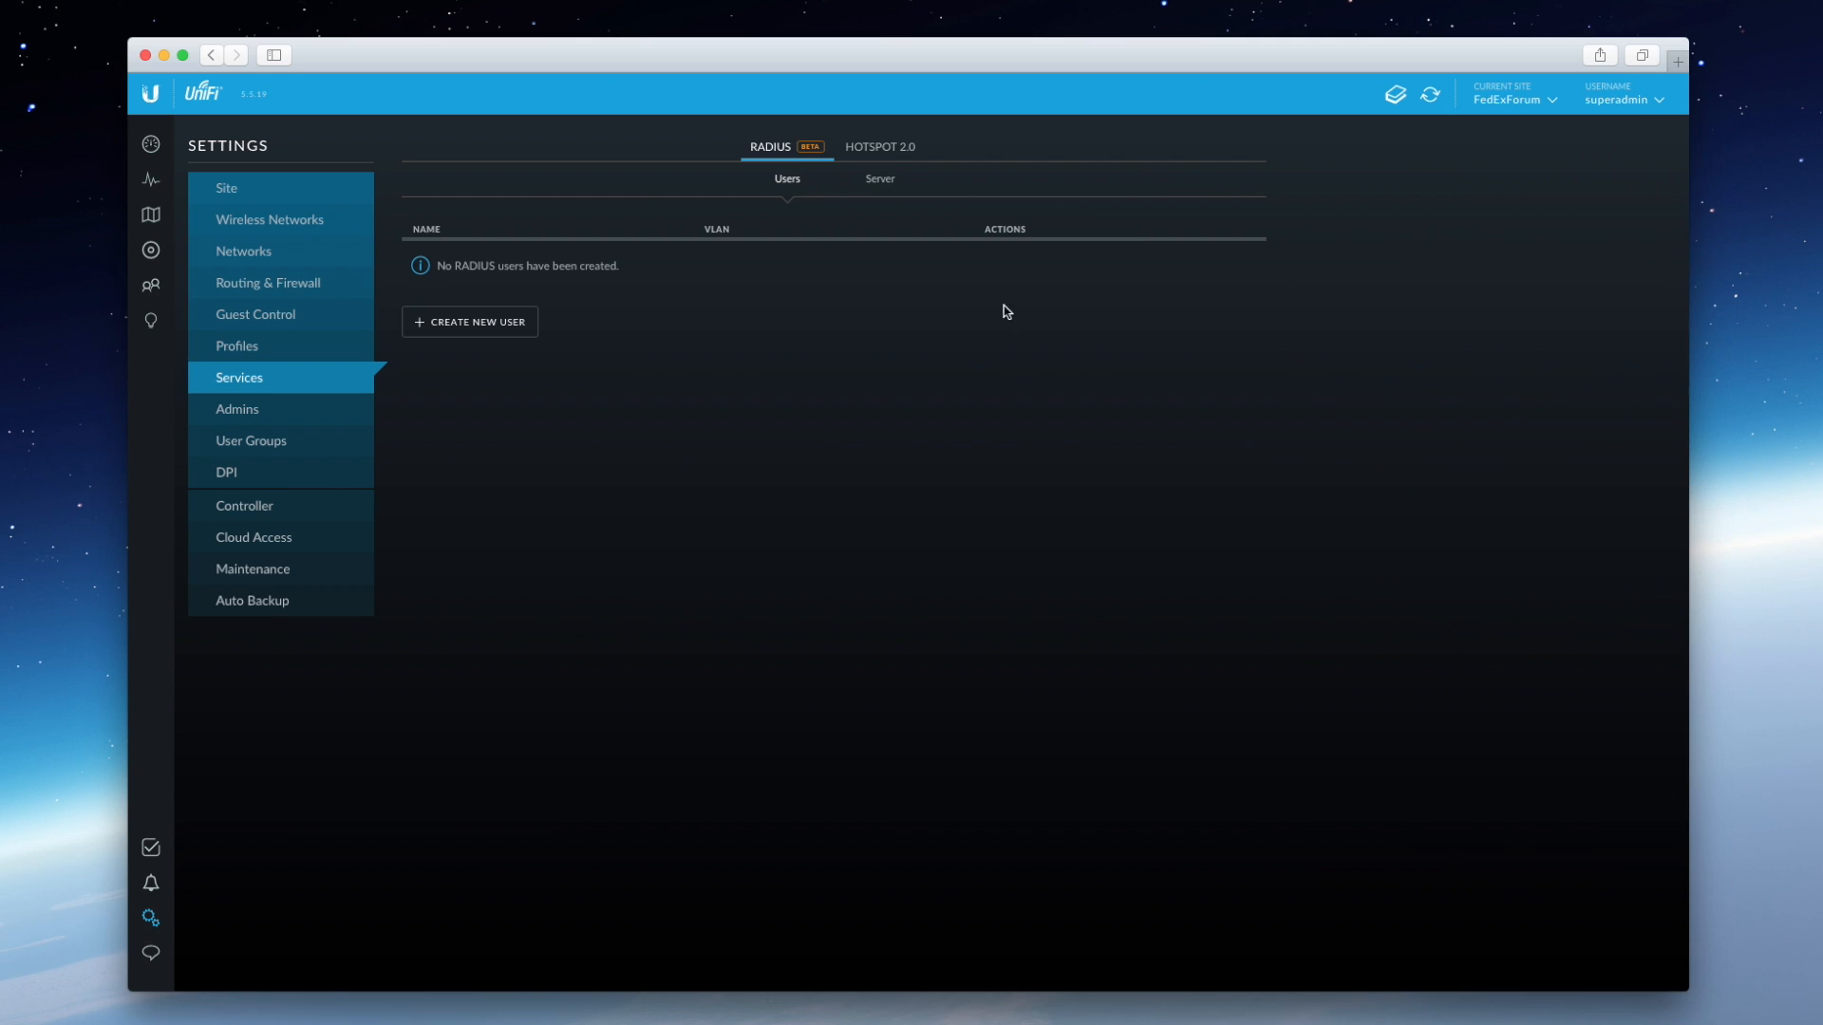
pyautogui.click(493, 323)
pyautogui.click(669, 266)
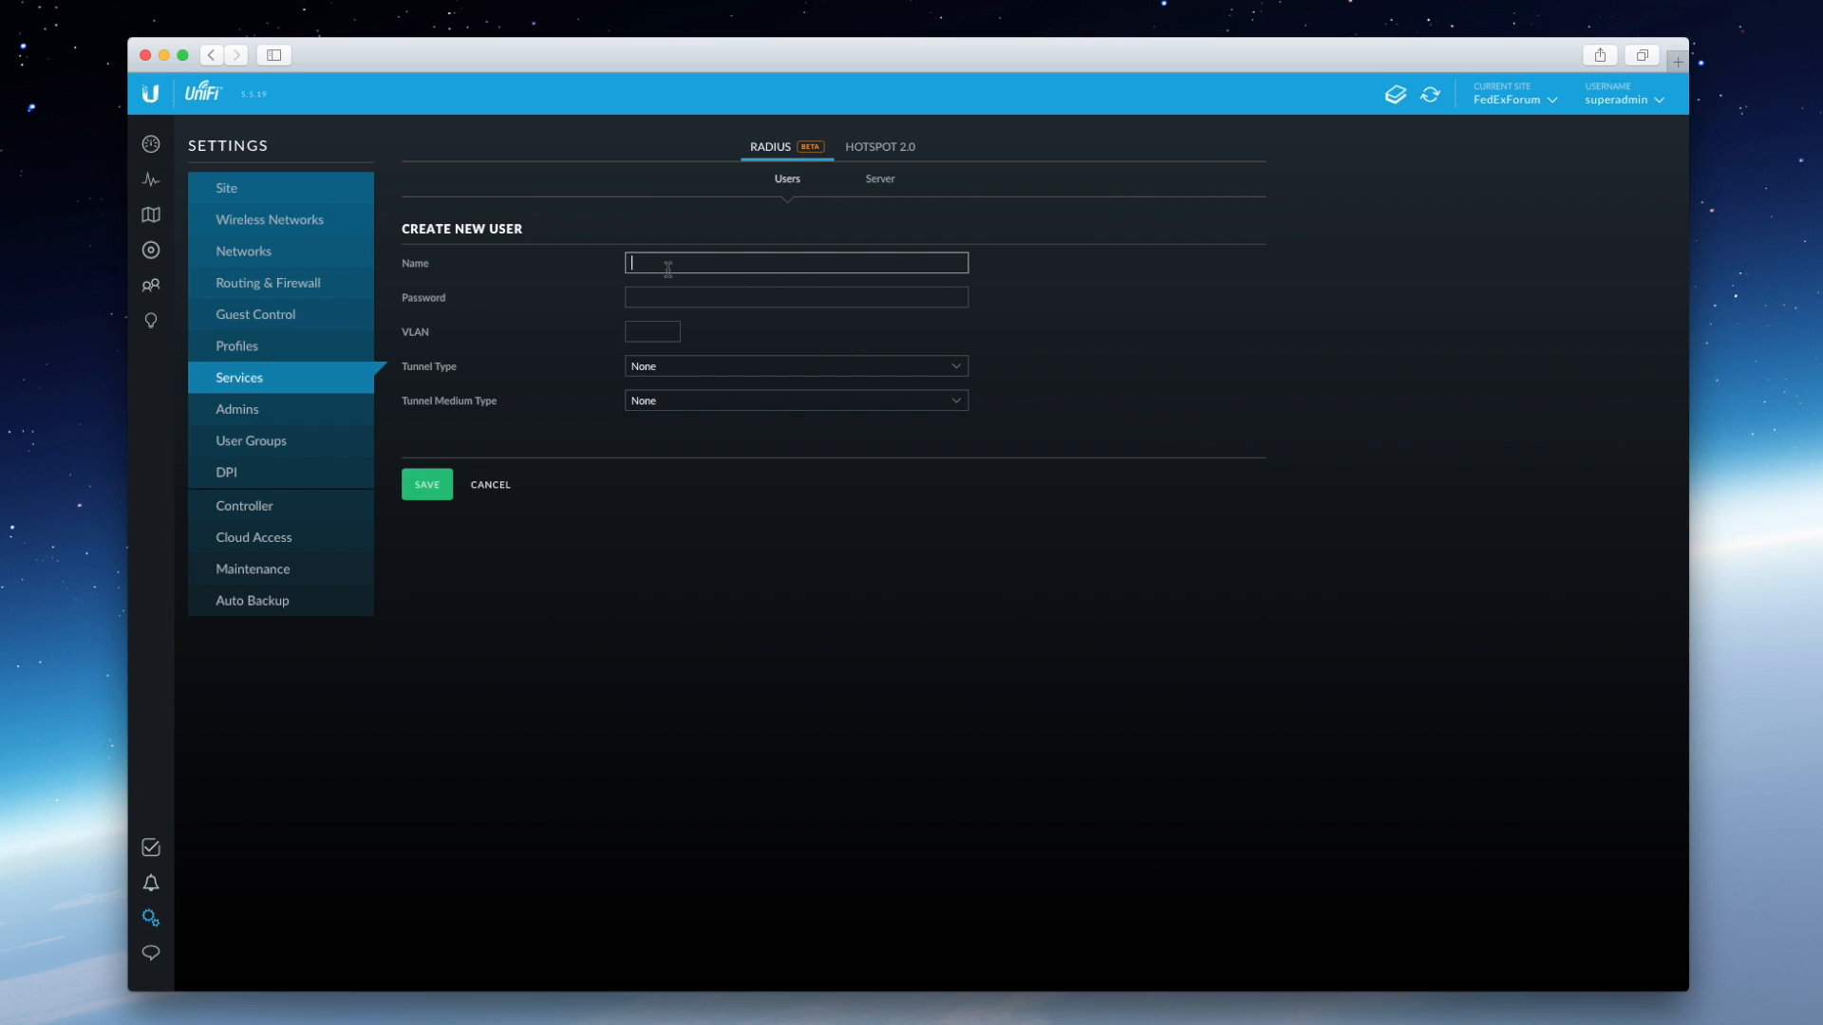
pyautogui.write('vpnuser1')
pyautogui.press('Tab')
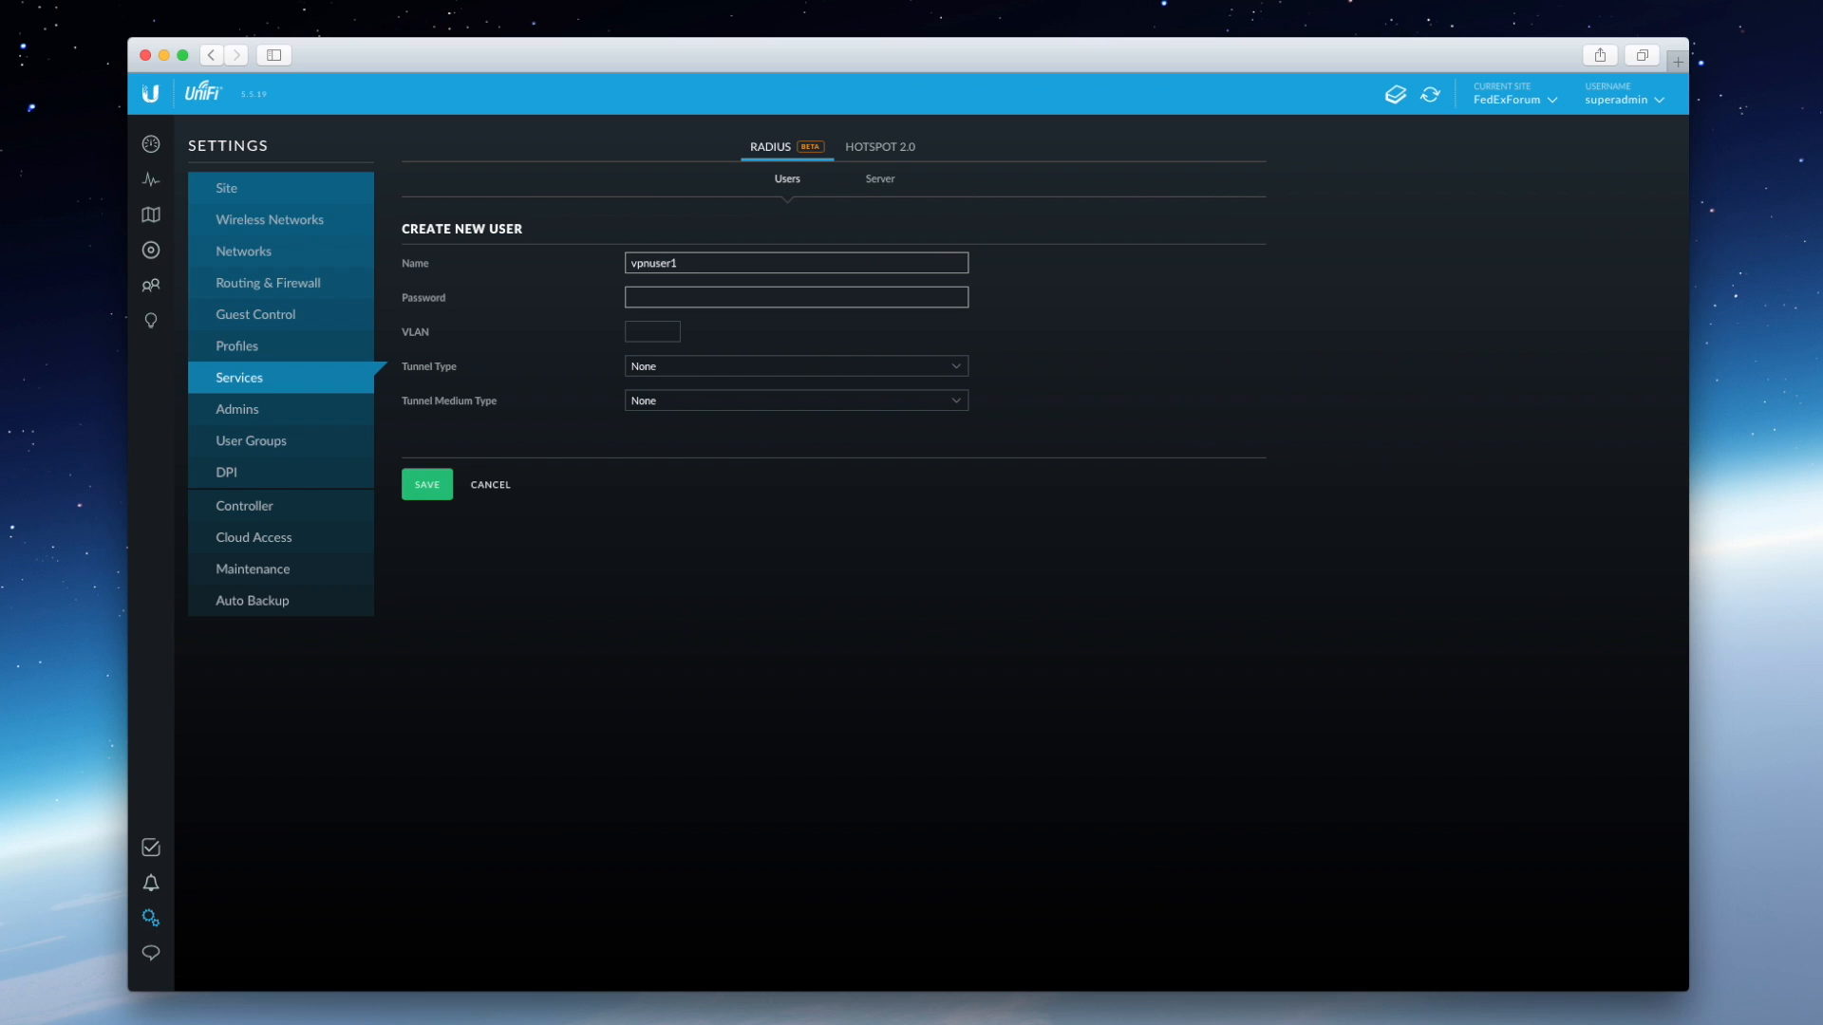
pyautogui.press('super+a')
pyautogui.click(842, 544)
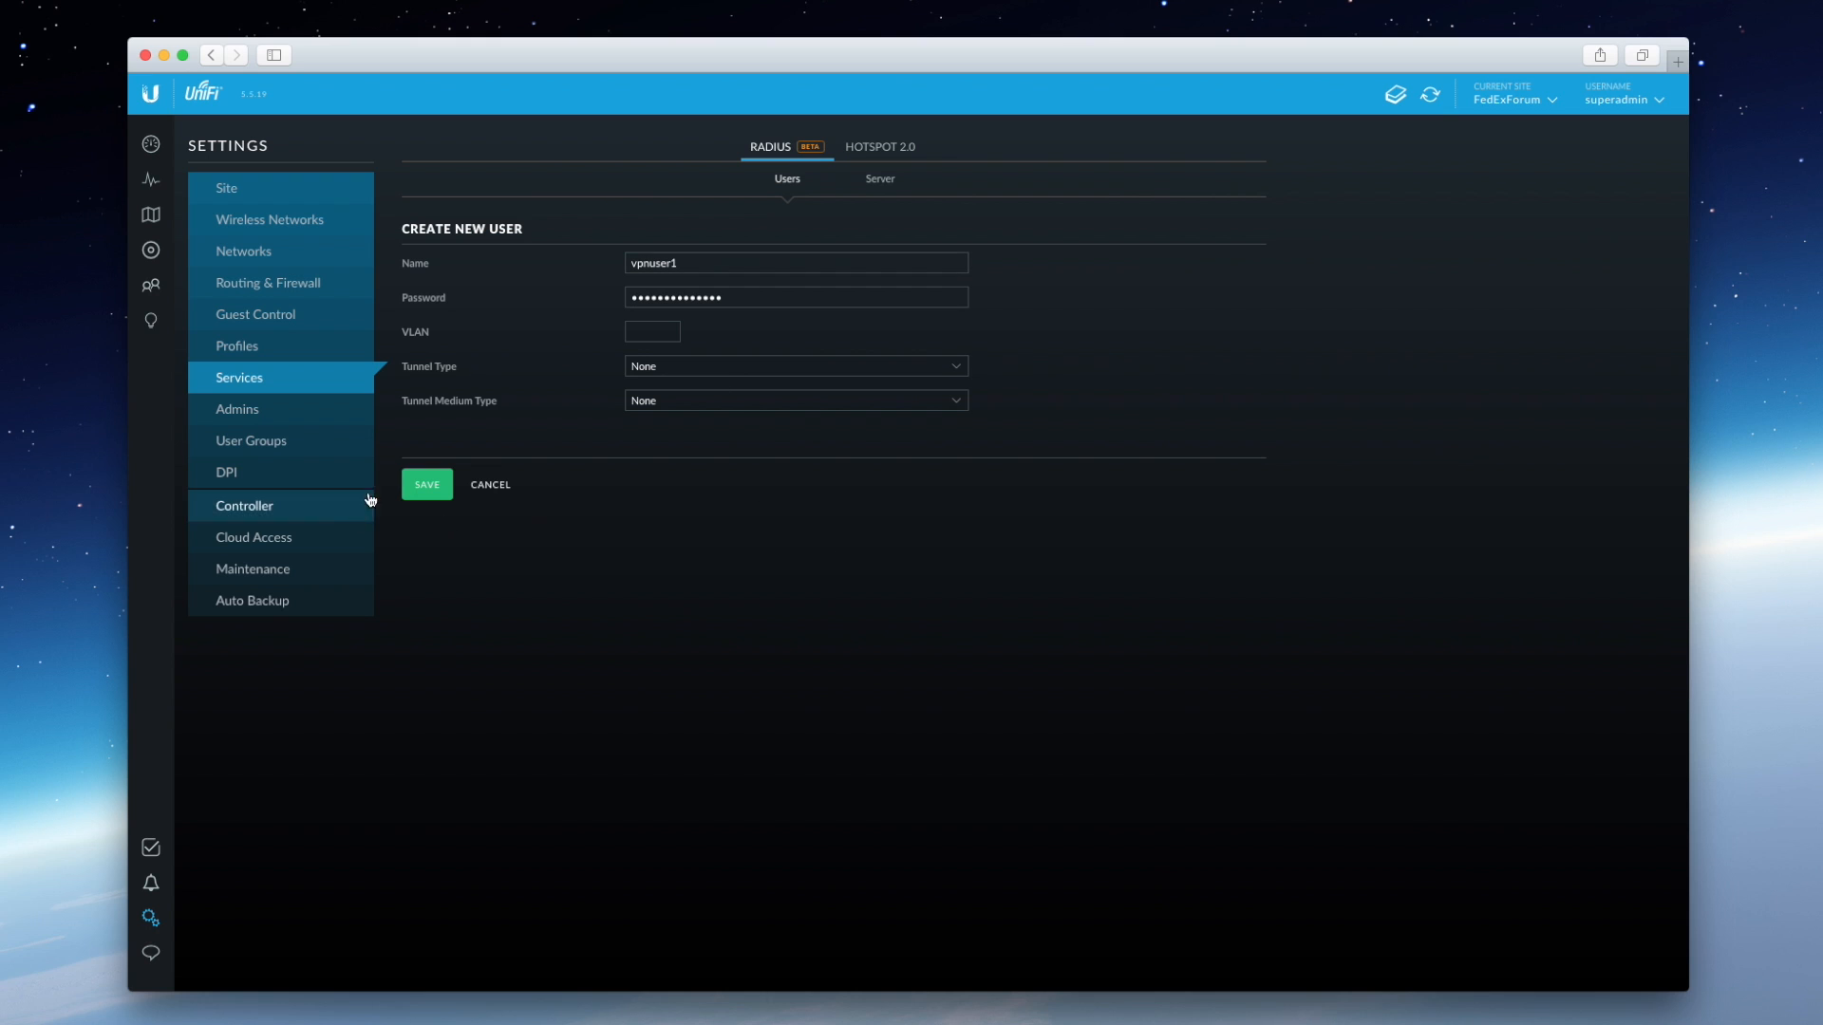
pyautogui.click(427, 485)
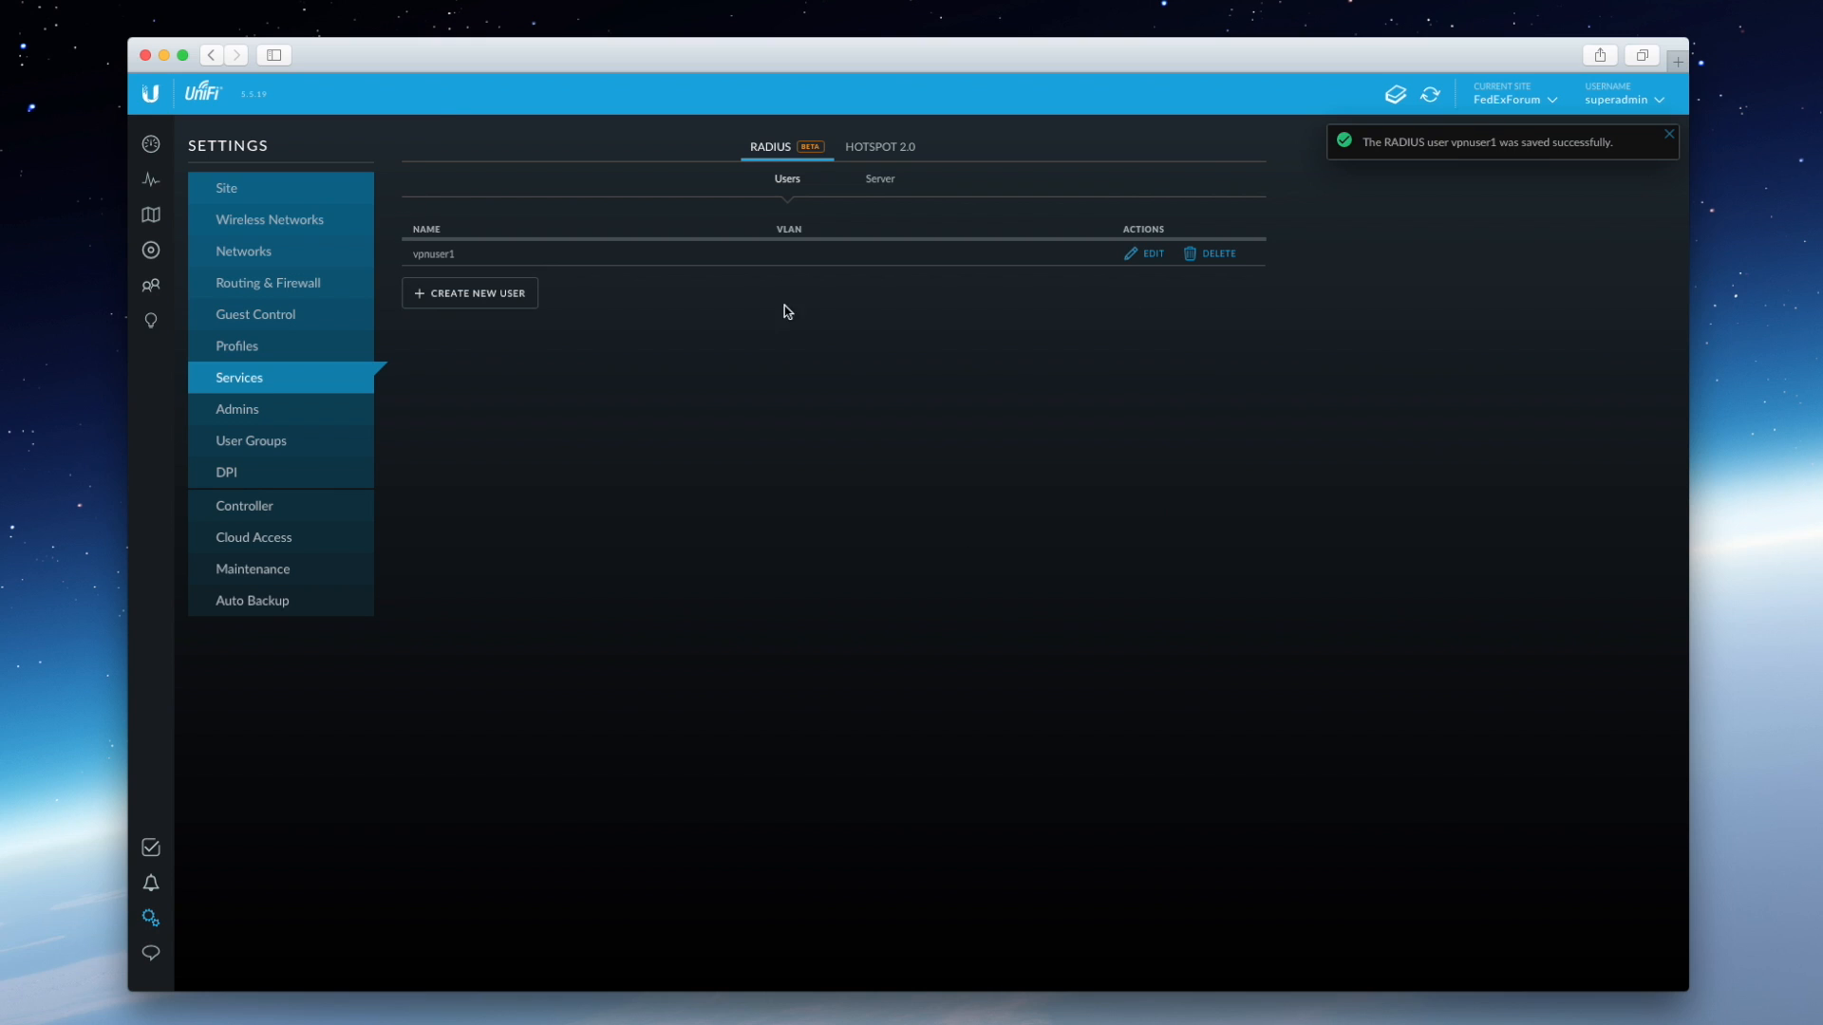
# Add a second RADIUS user with its own username and password
pyautogui.click(526, 300)
pyautogui.click(671, 265)
pyautogui.write('mary')
pyautogui.press('Tab')
pyautogui.write('********')
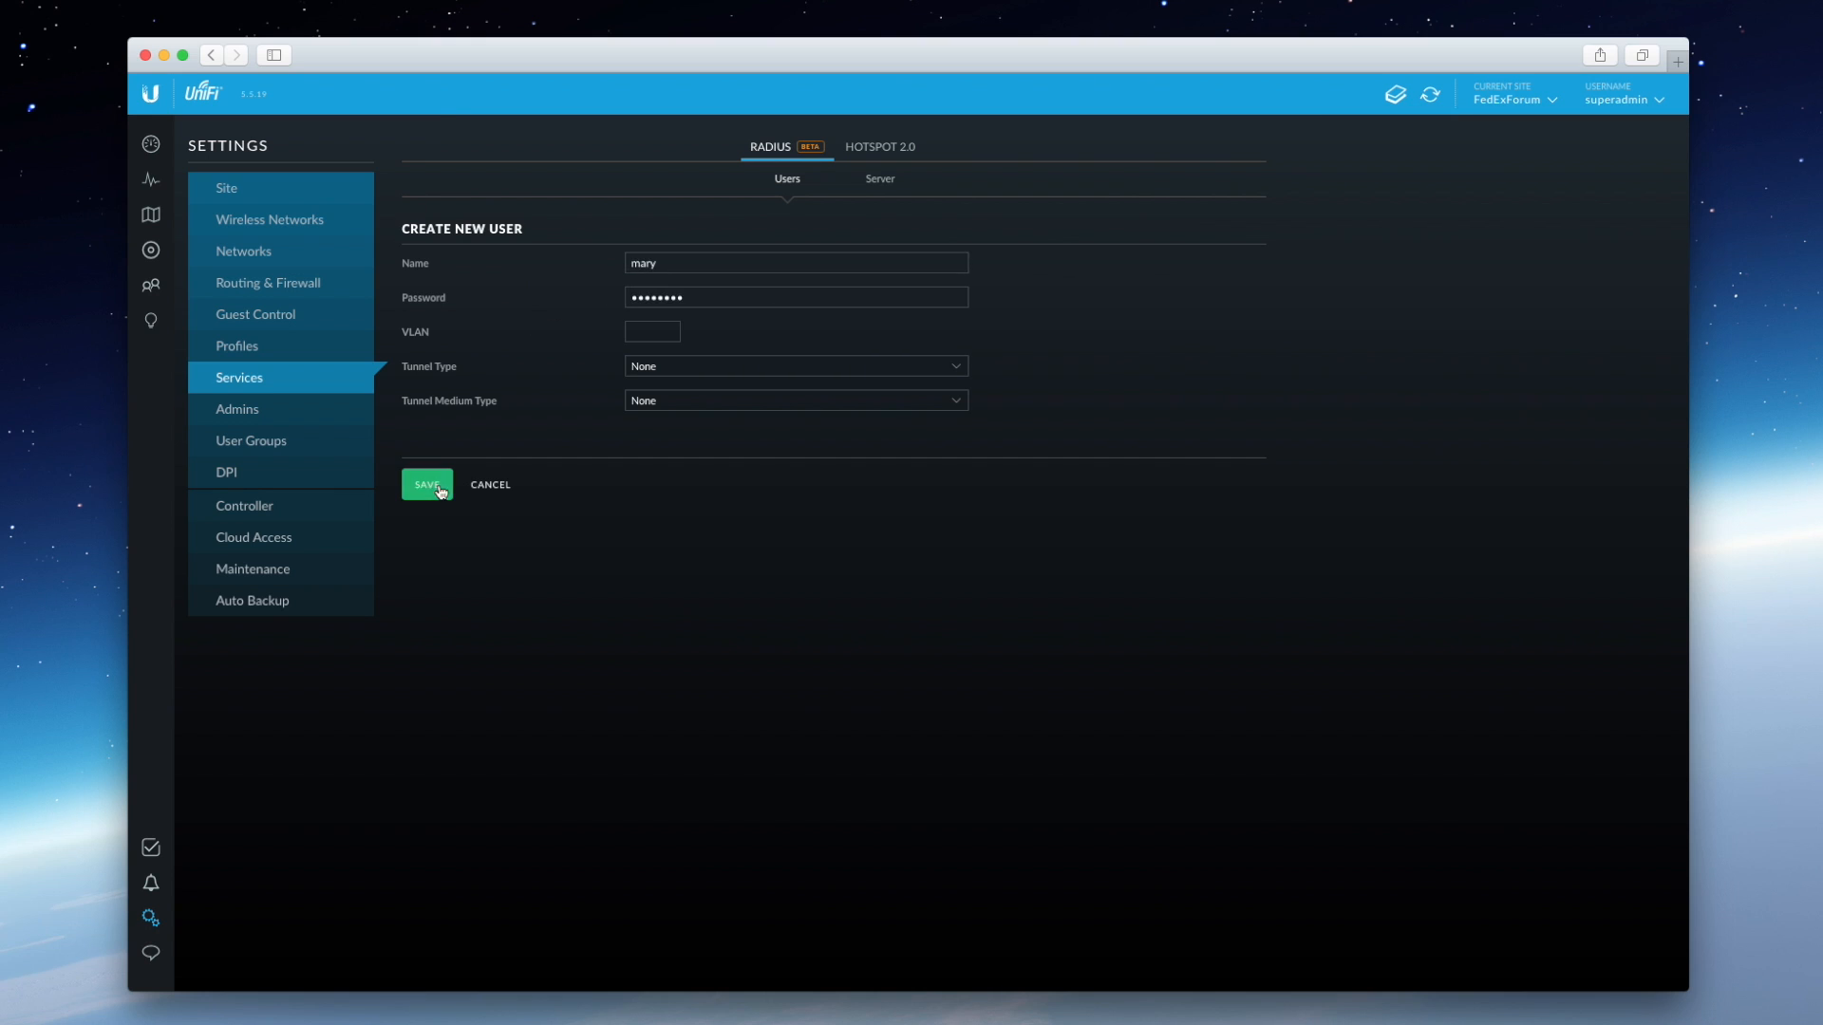
pyautogui.click(427, 487)
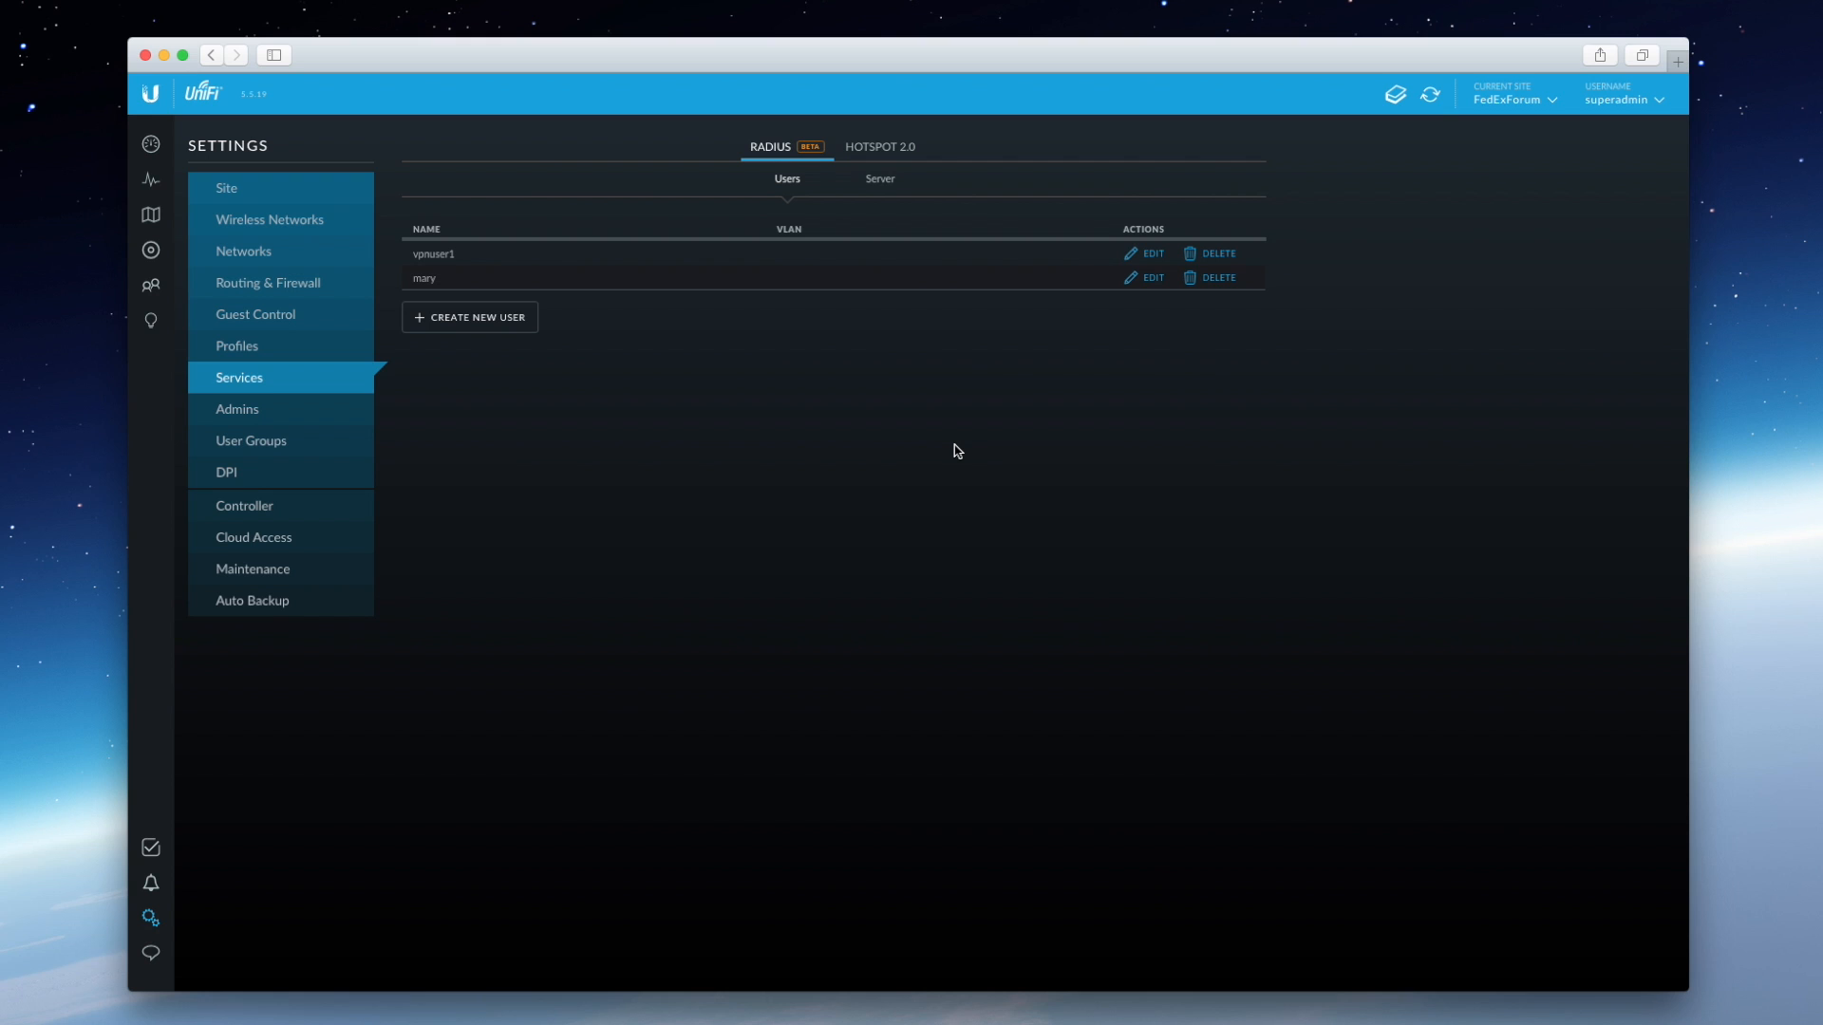
# Create and save RADIUS profile 'VPN Profile' with auth server 192.168.1.1 and the shared secret
pyautogui.click(272, 356)
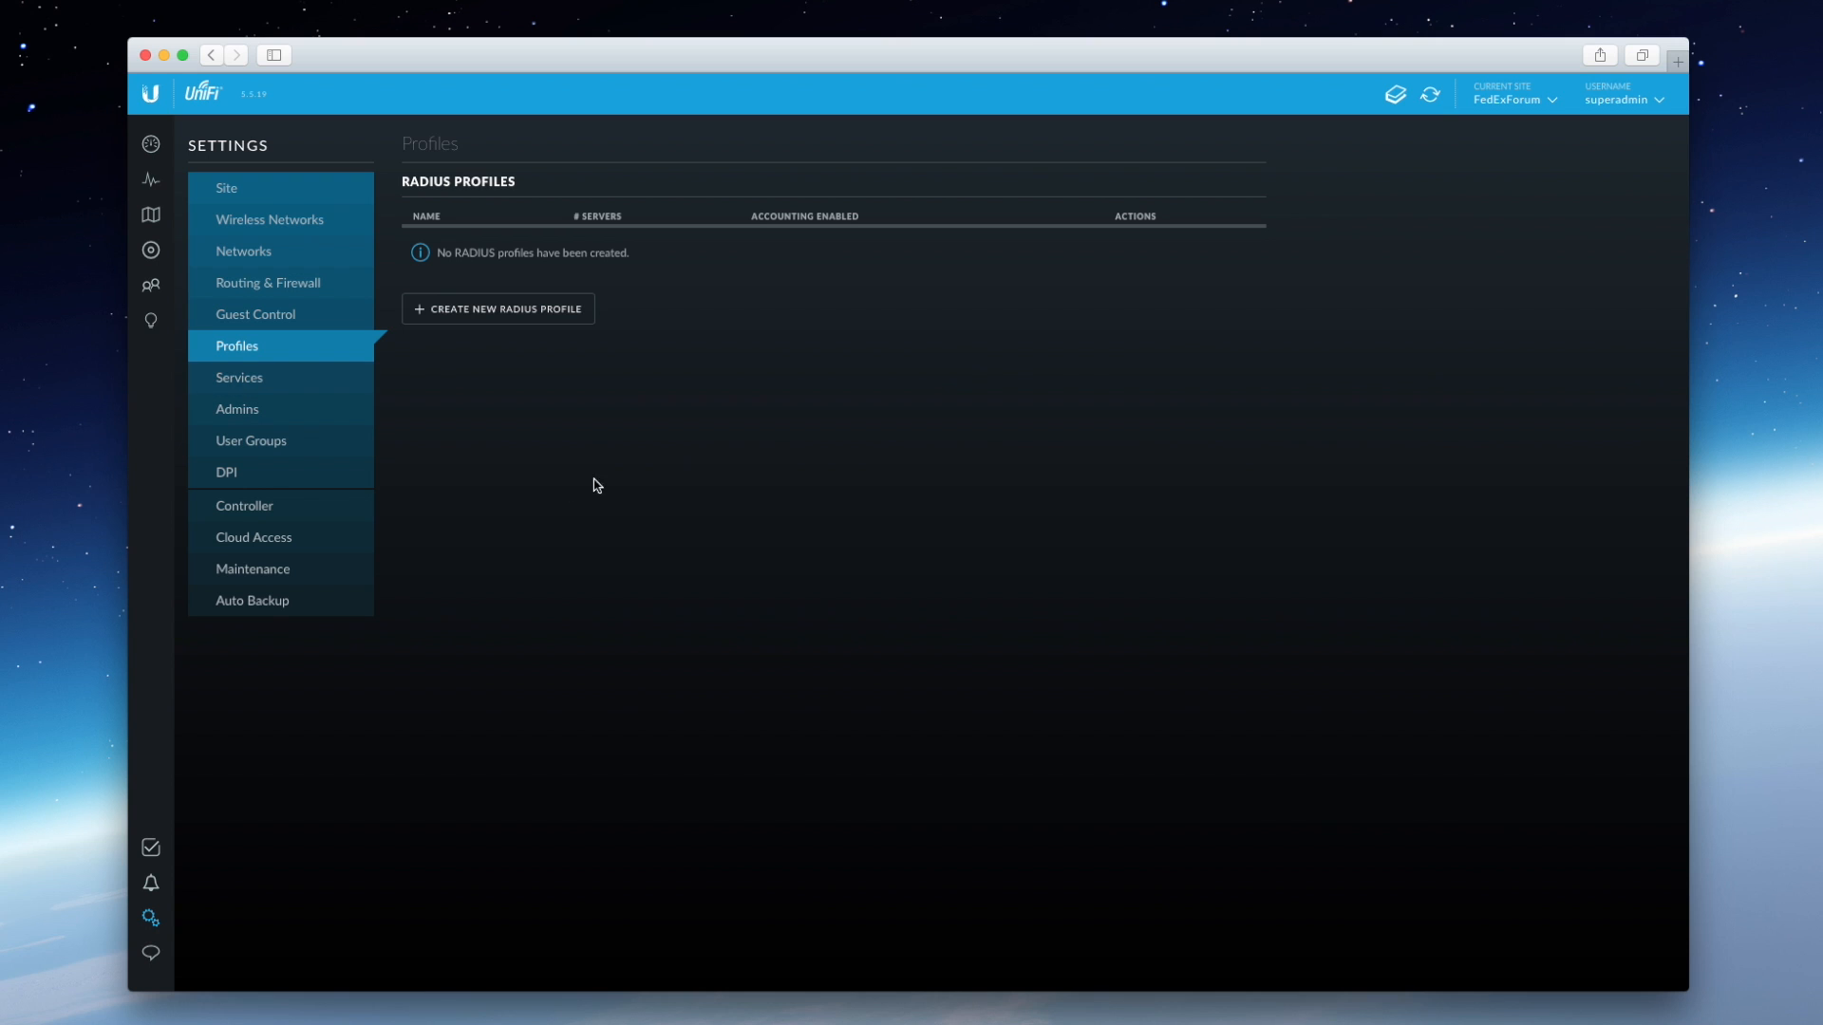
pyautogui.click(518, 321)
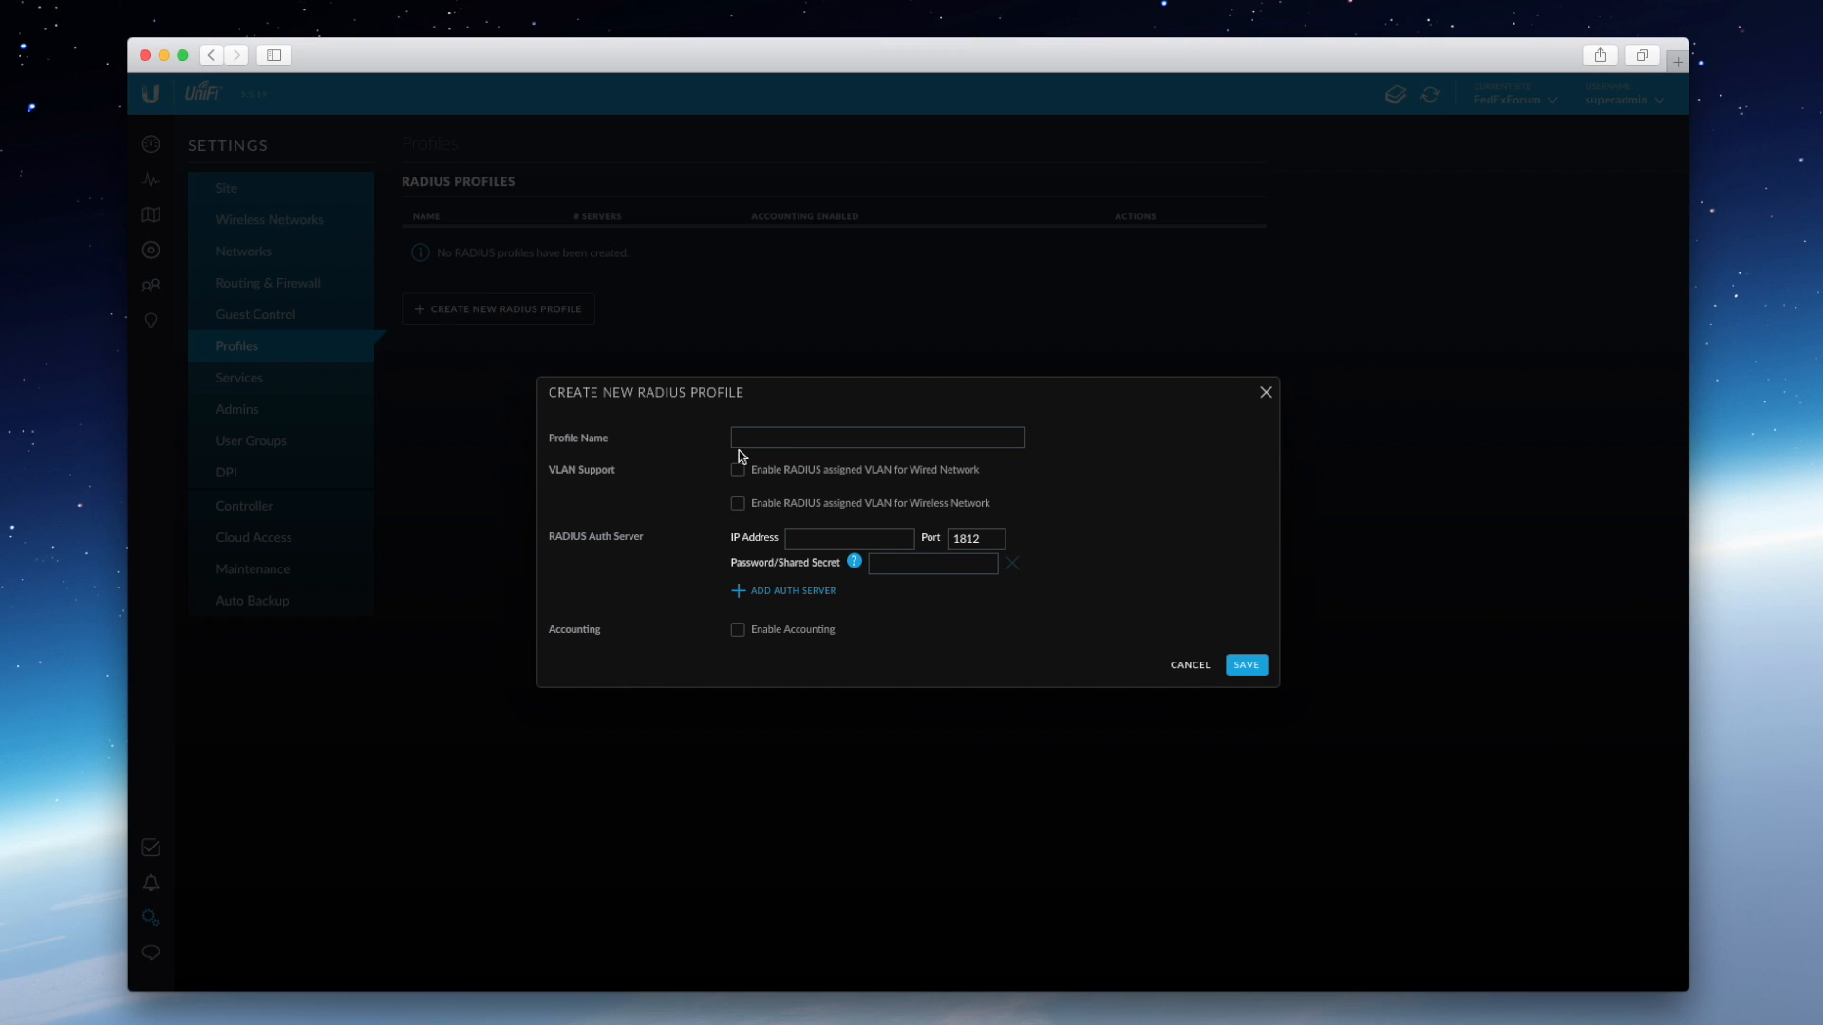
pyautogui.click(770, 441)
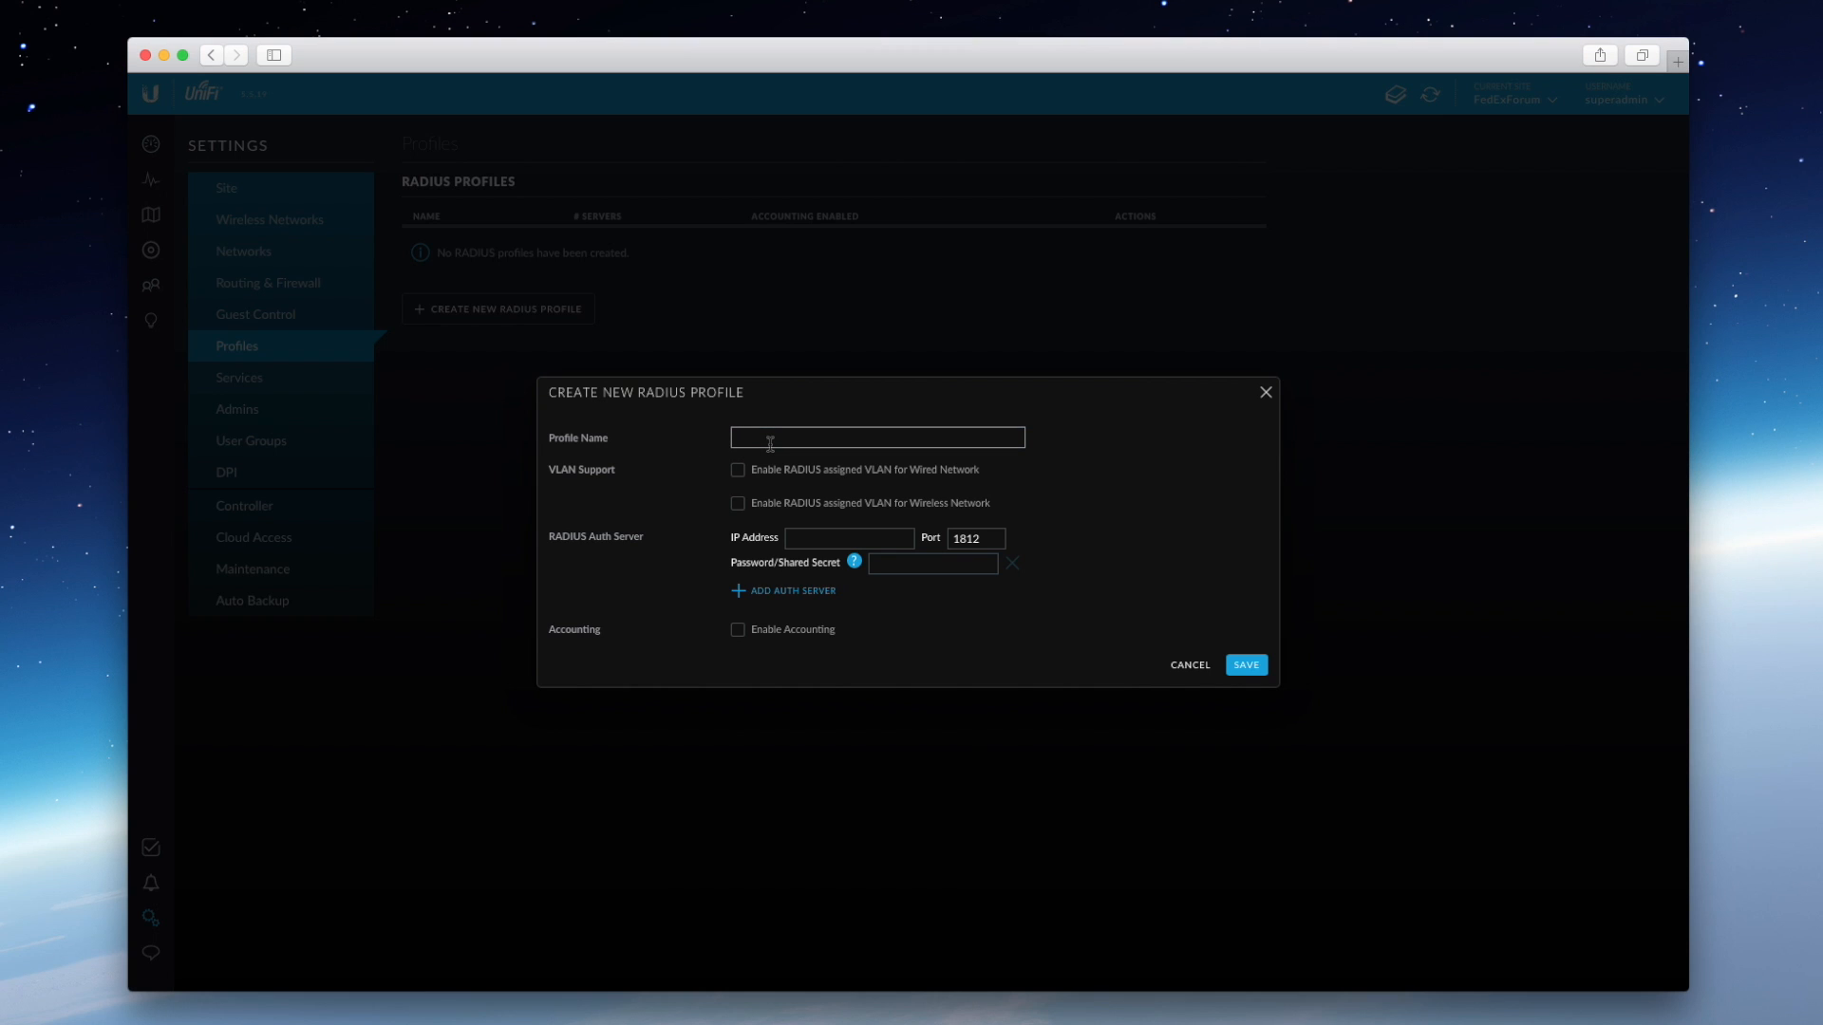
pyautogui.write('VPN Profile')
pyautogui.click(891, 540)
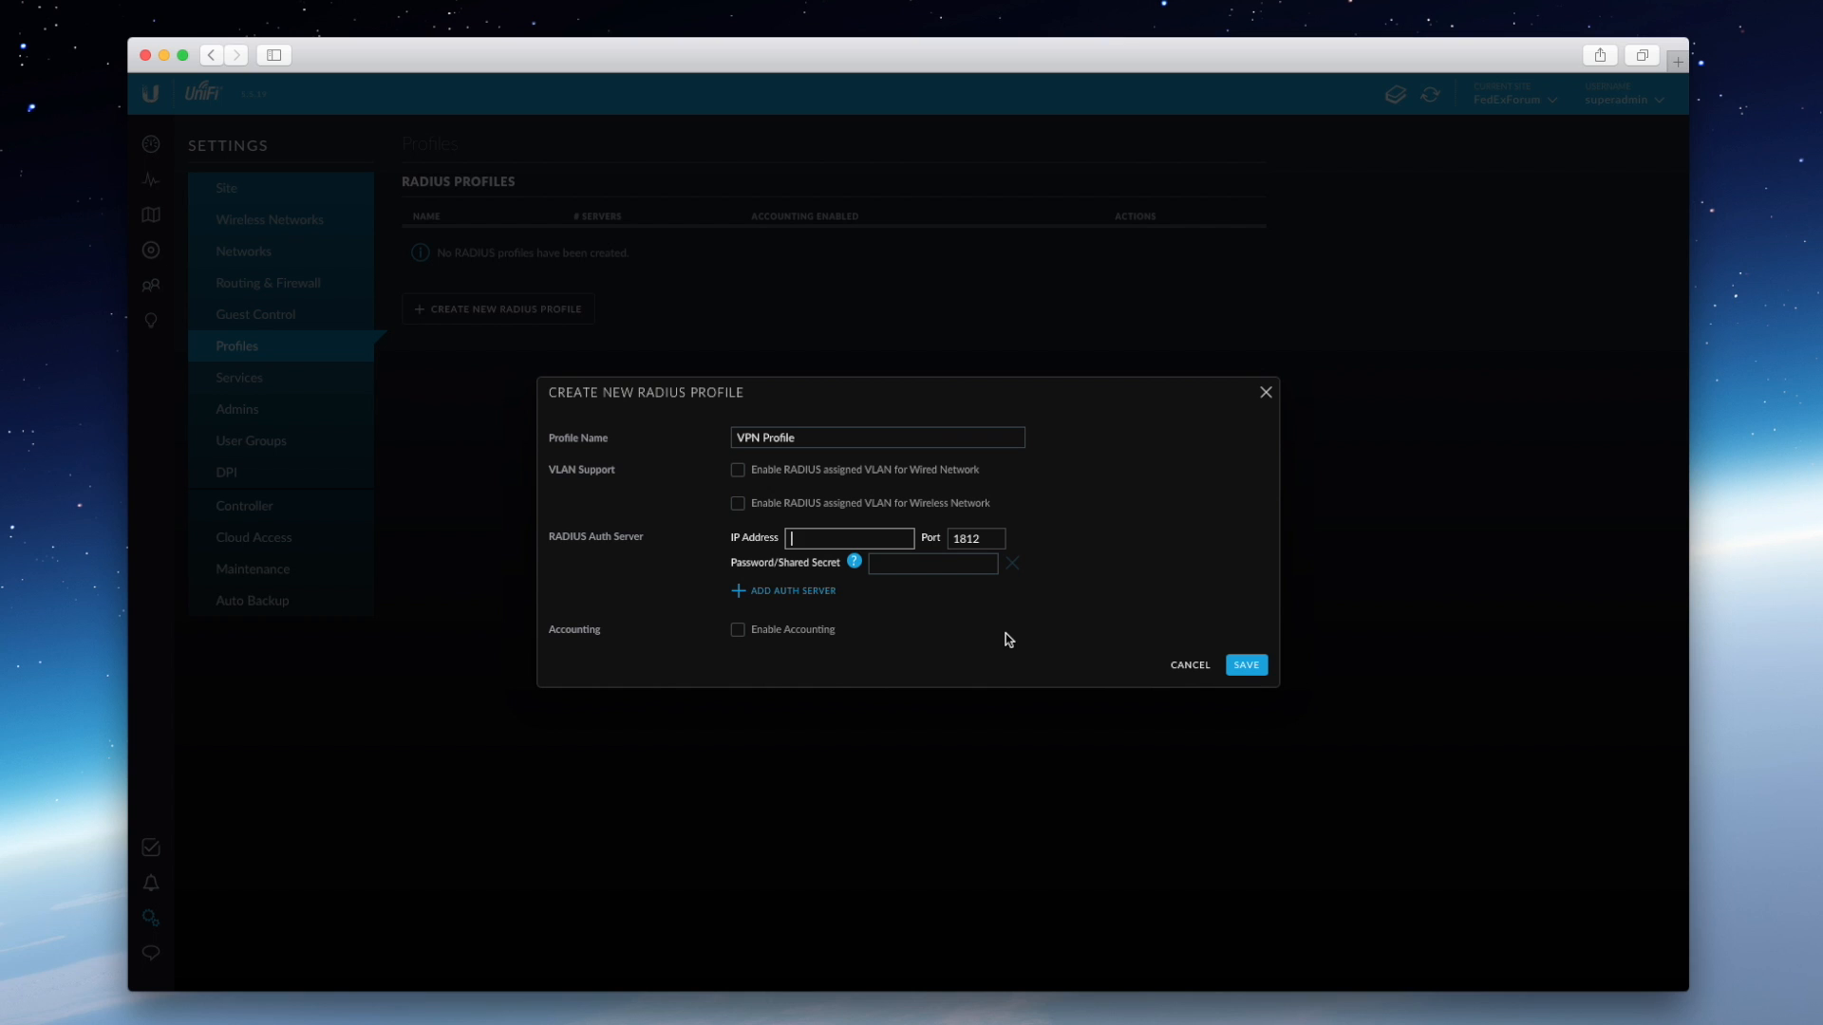
pyautogui.write('192.168.1.1')
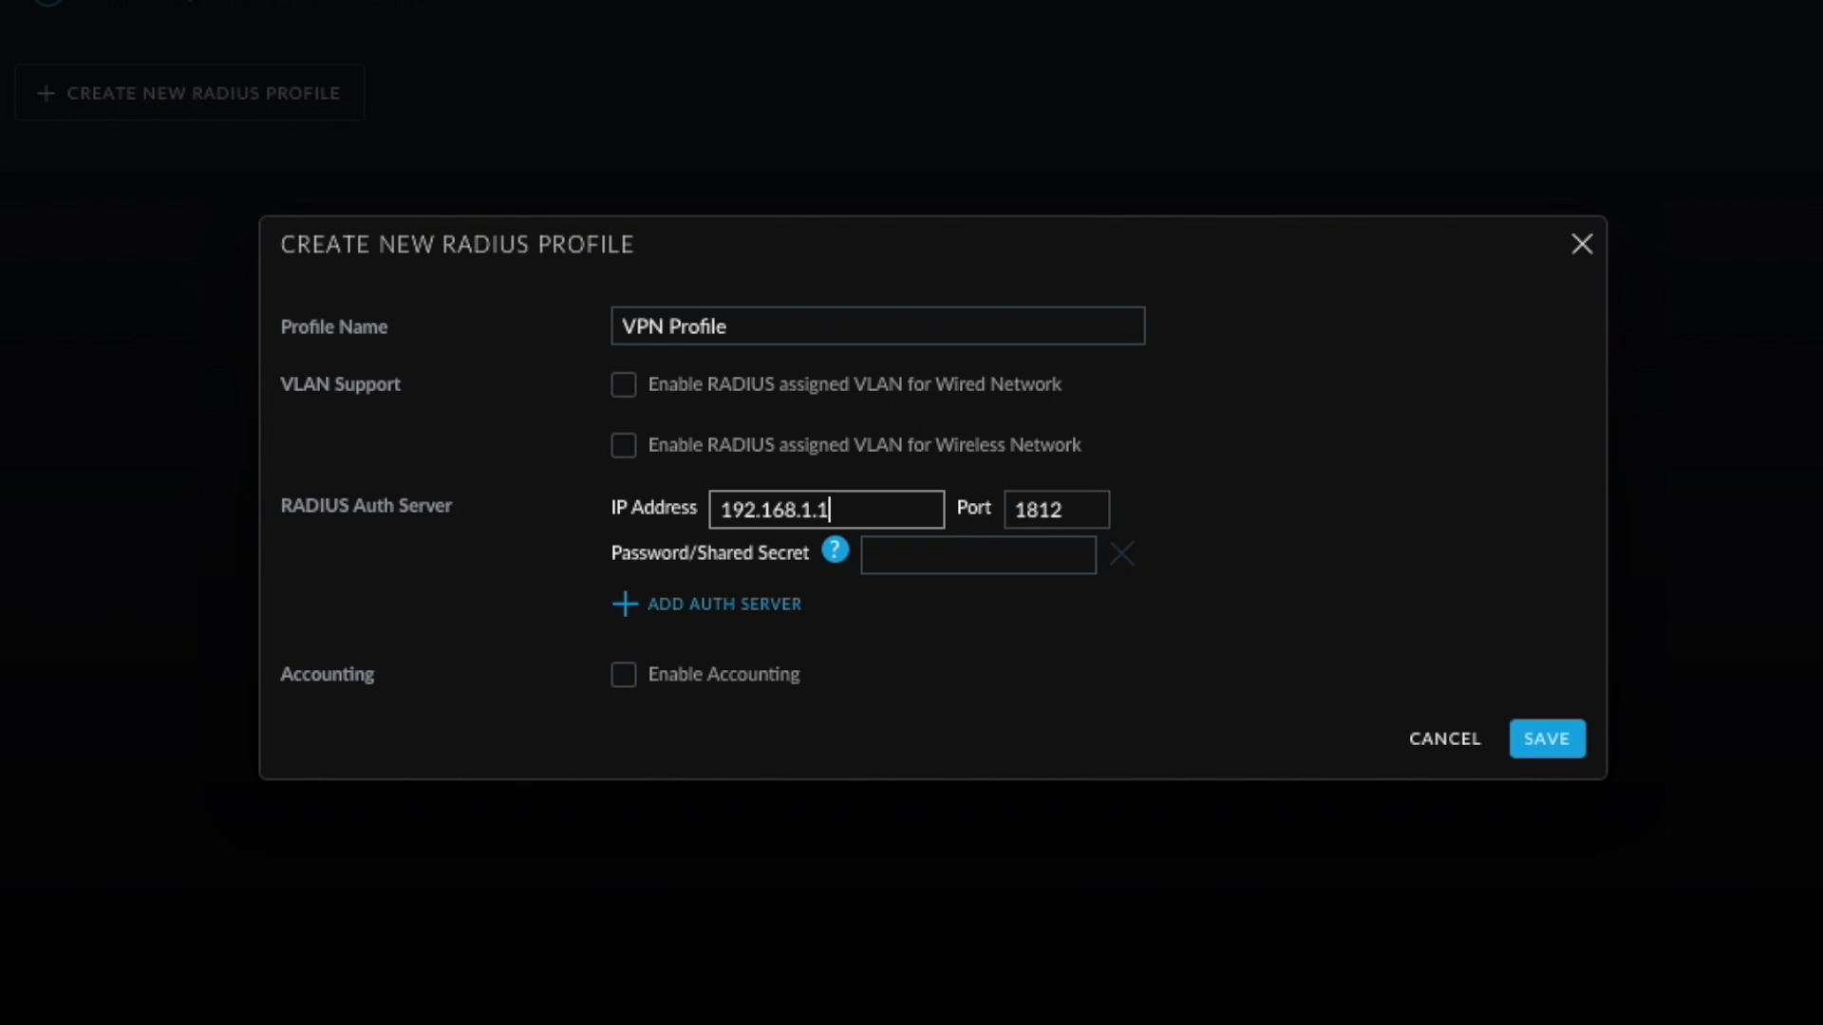
pyautogui.click(909, 562)
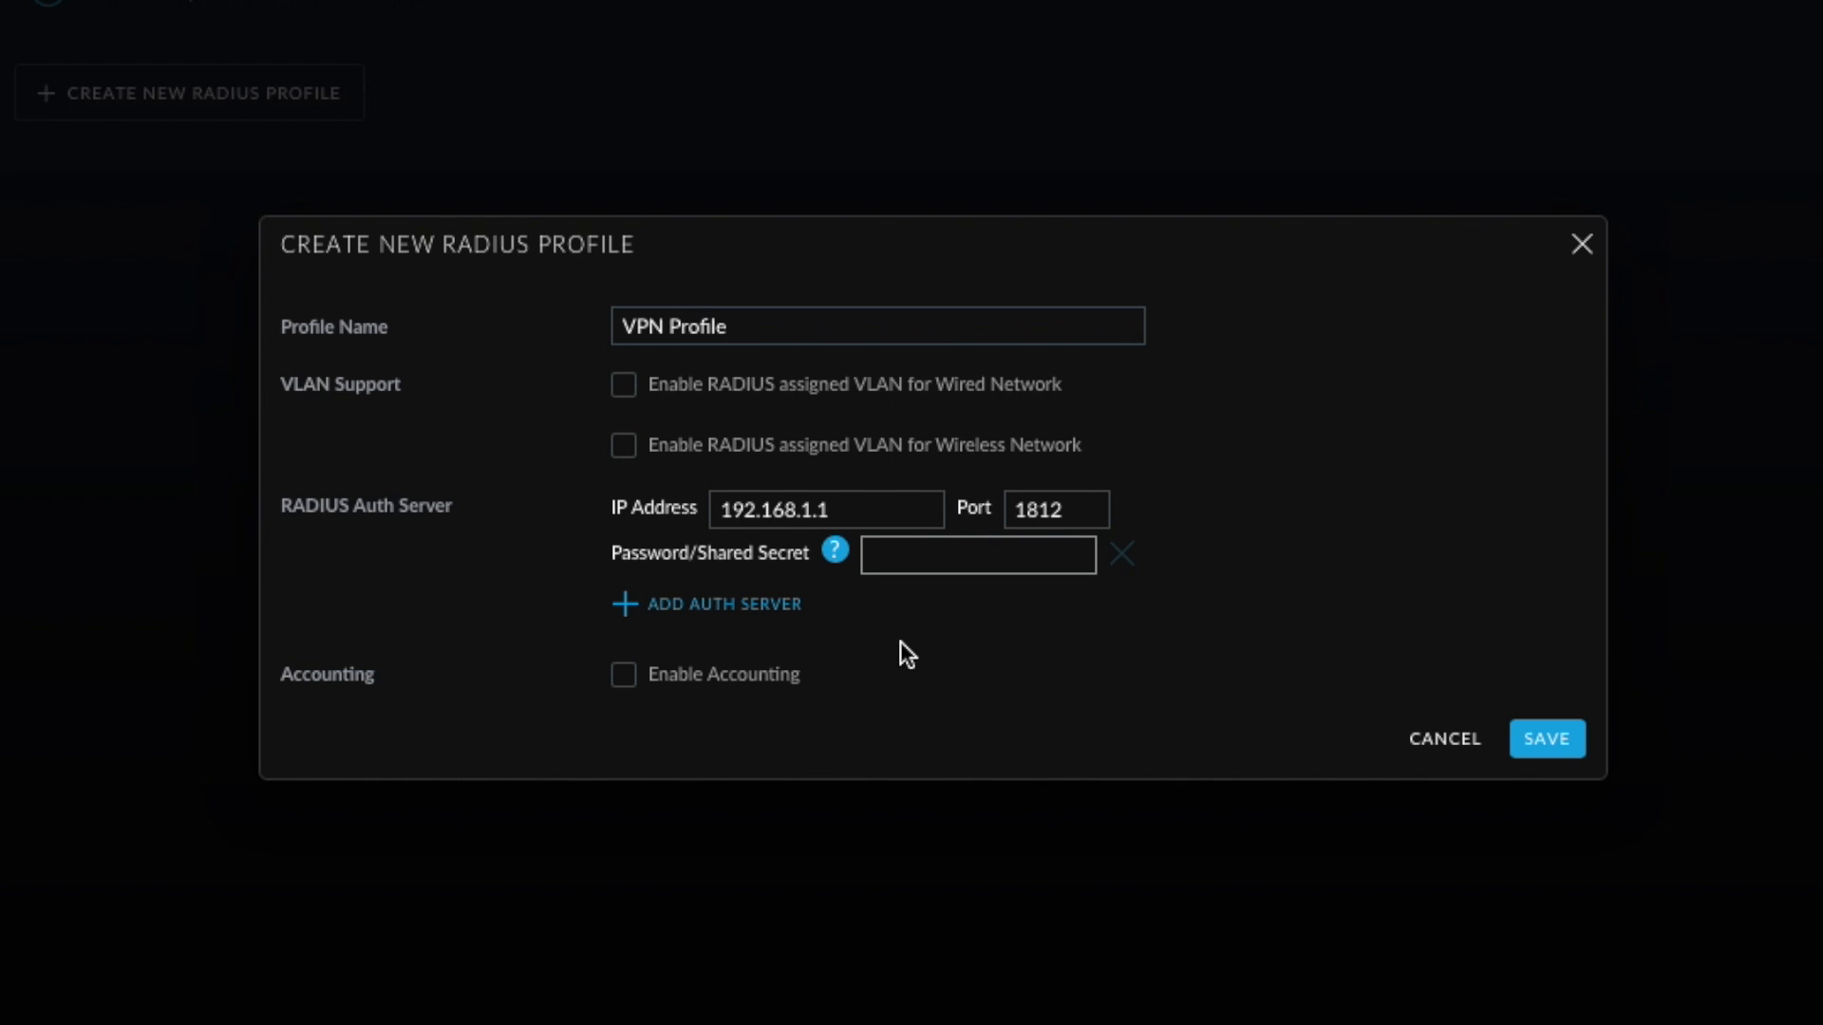
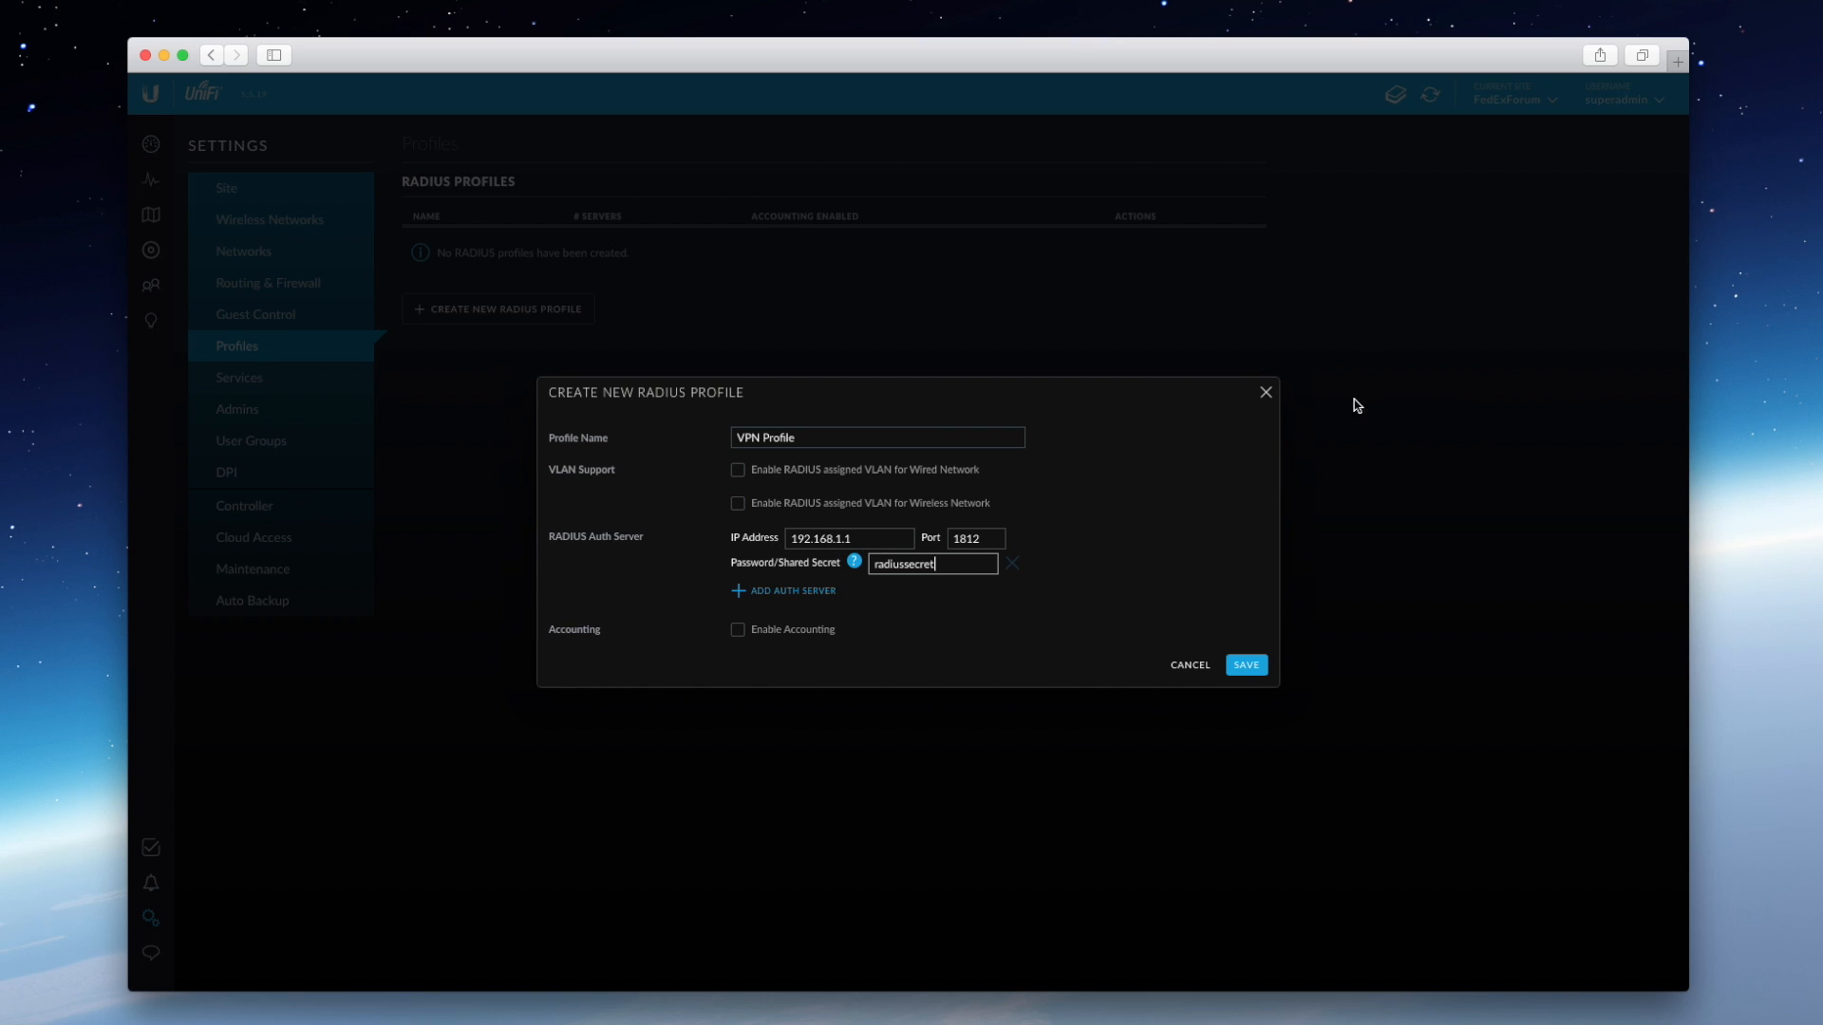
pyautogui.click(1247, 667)
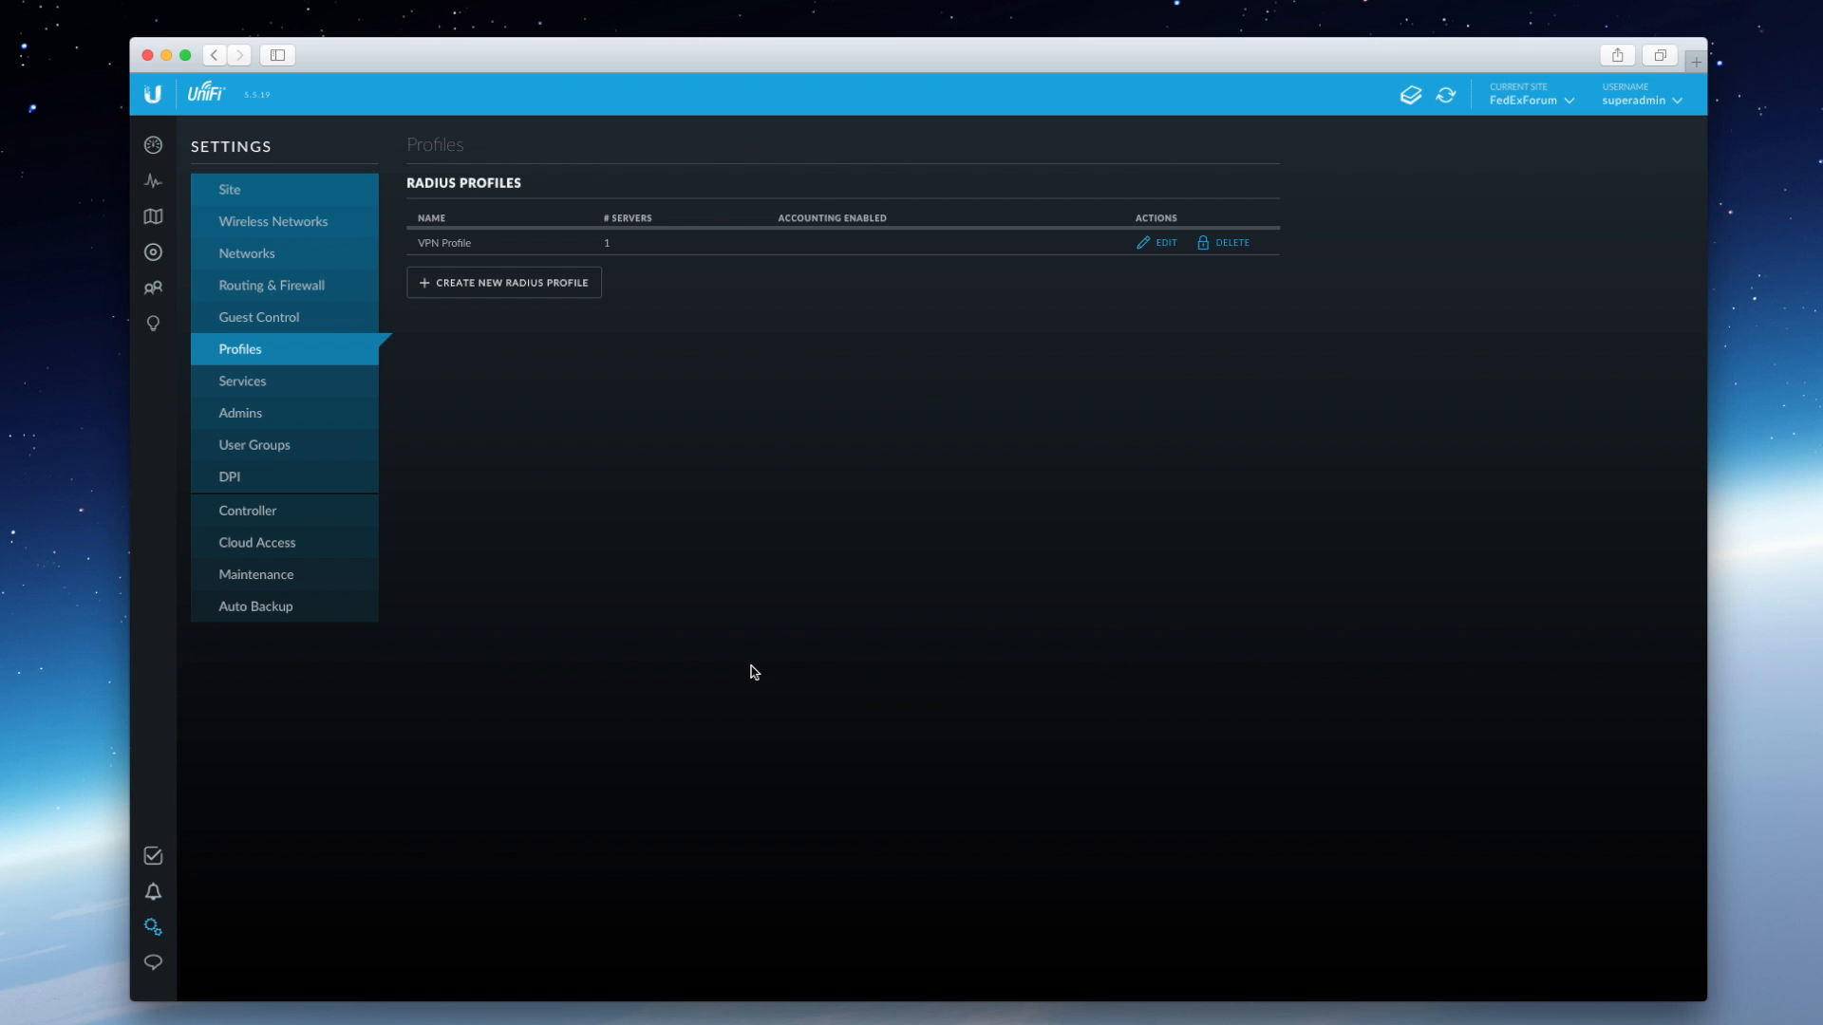
# From the Networks list, start a new network and place the cursor in its Name field
pyautogui.click(317, 257)
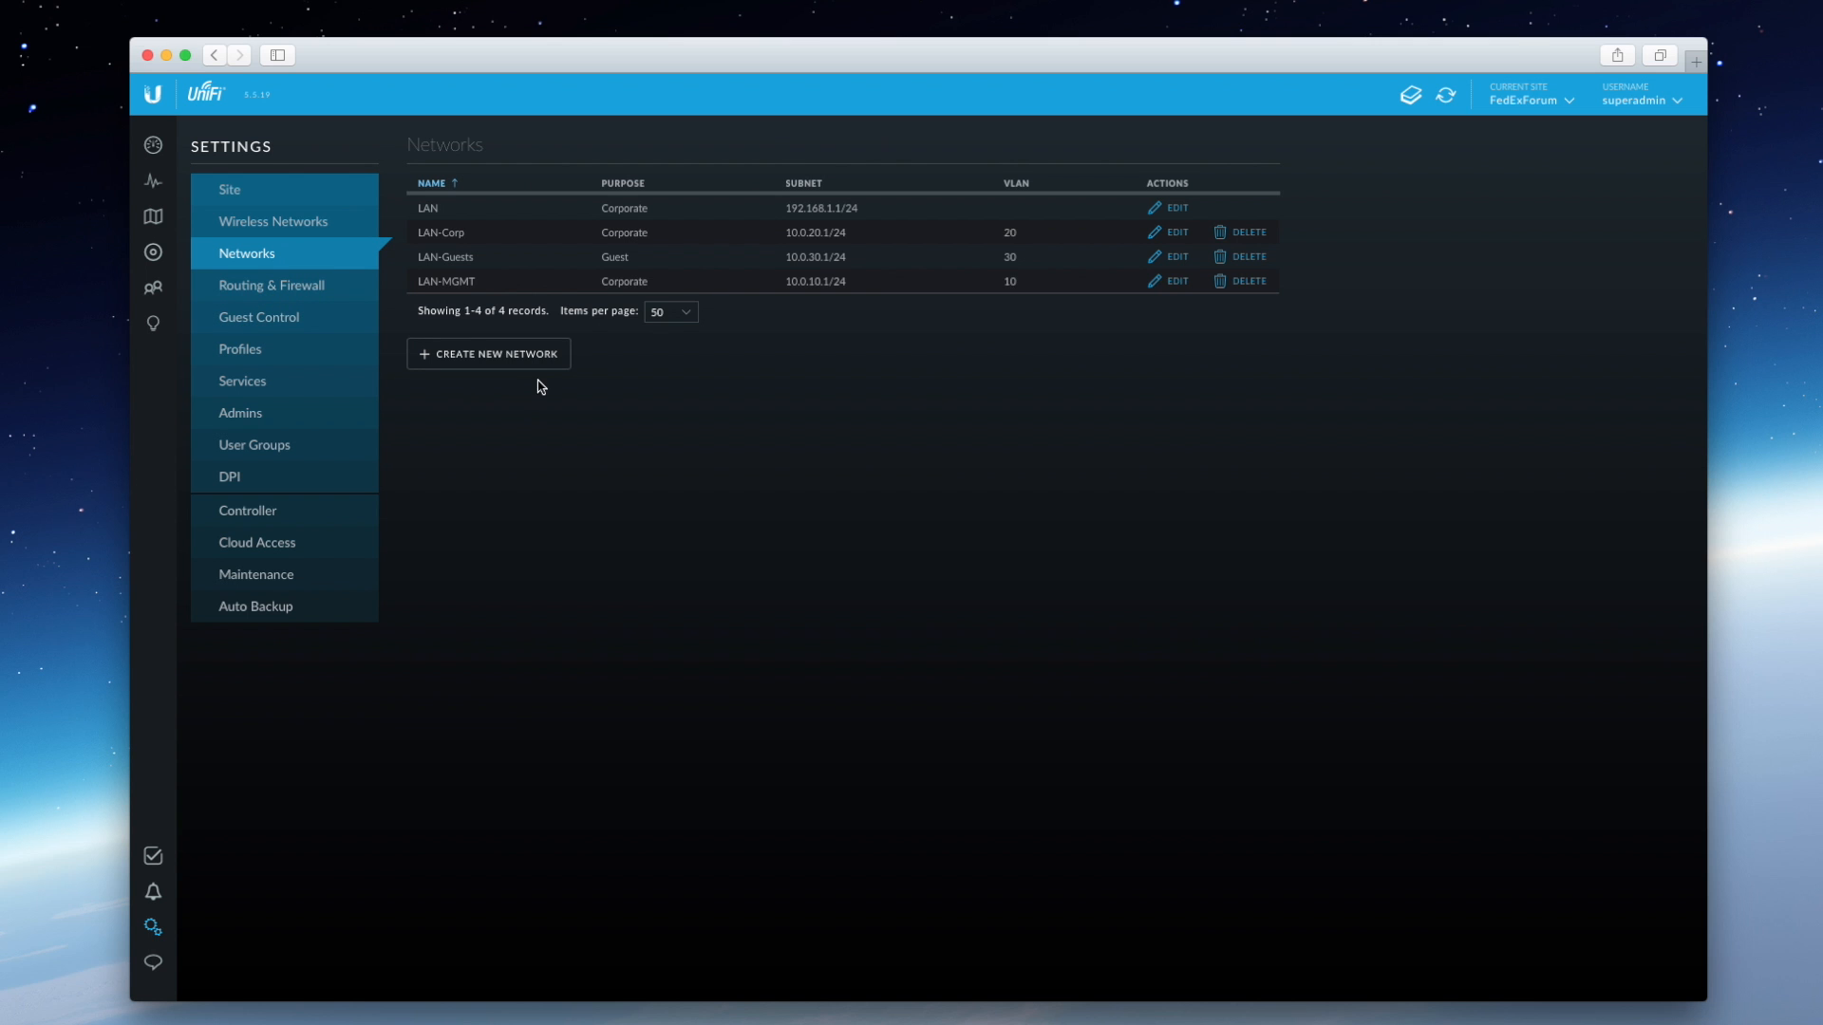
pyautogui.click(524, 366)
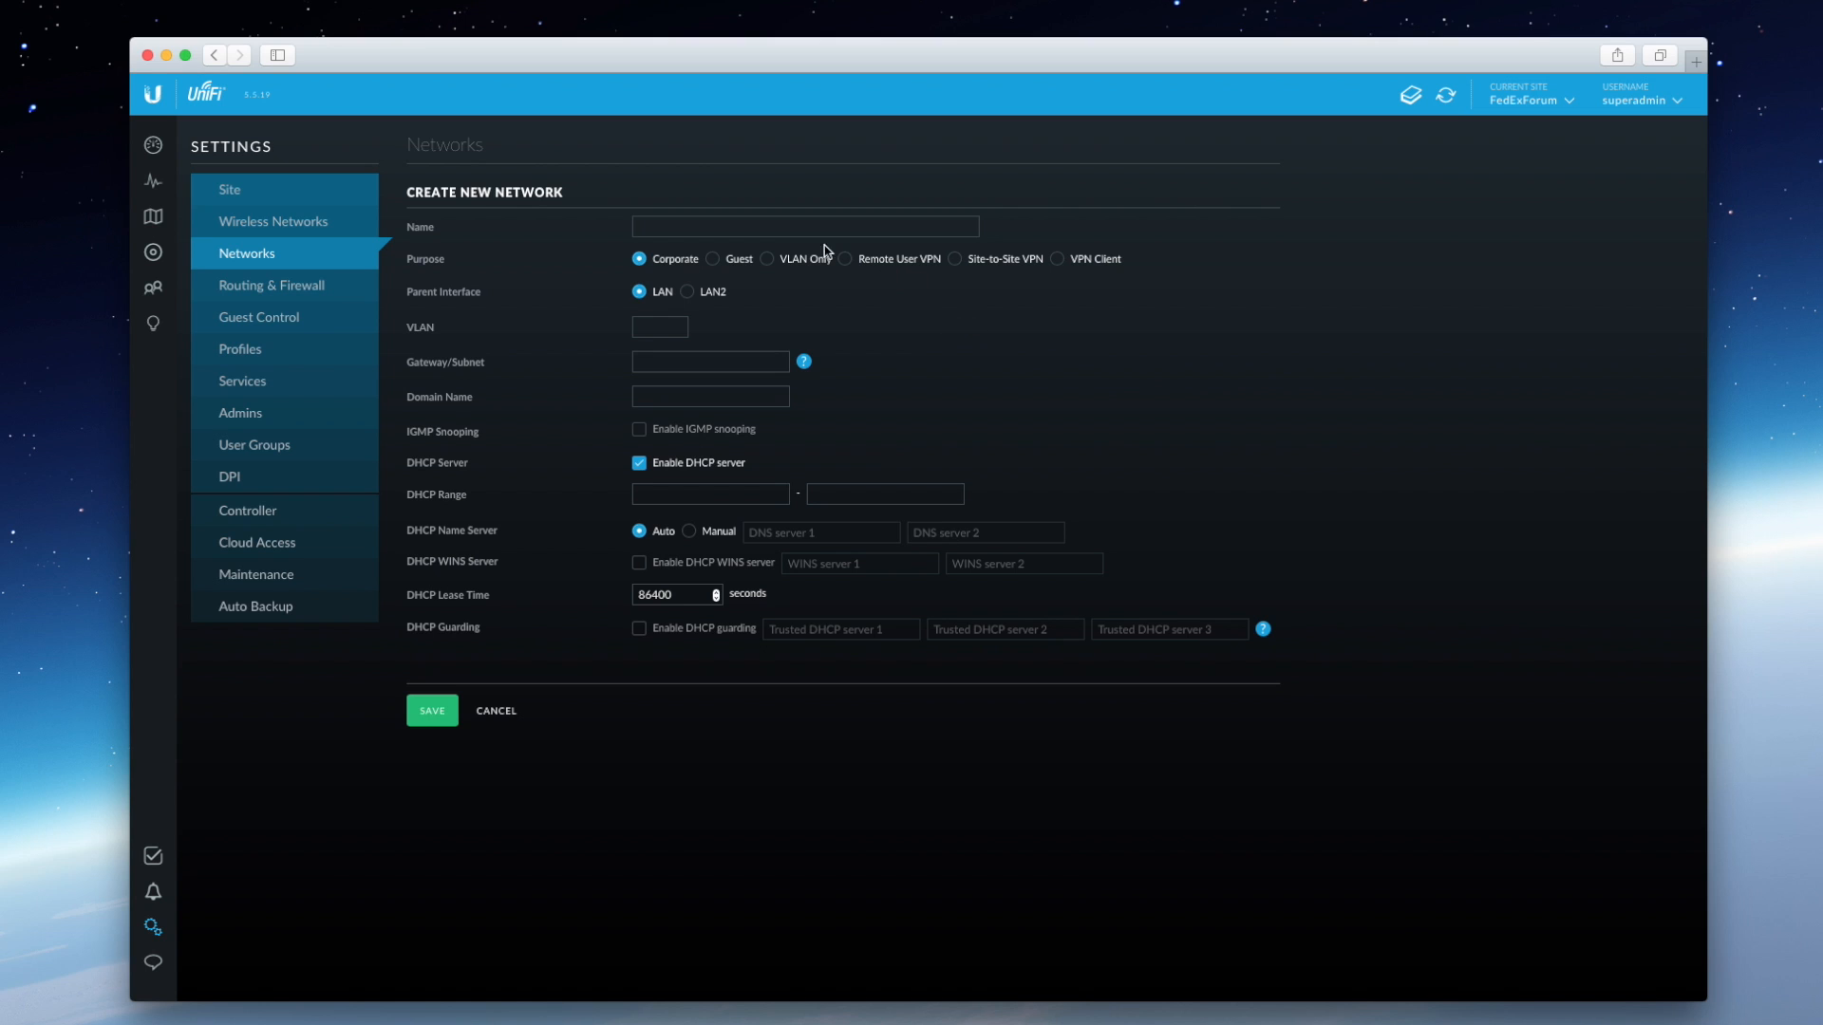
pyautogui.click(767, 228)
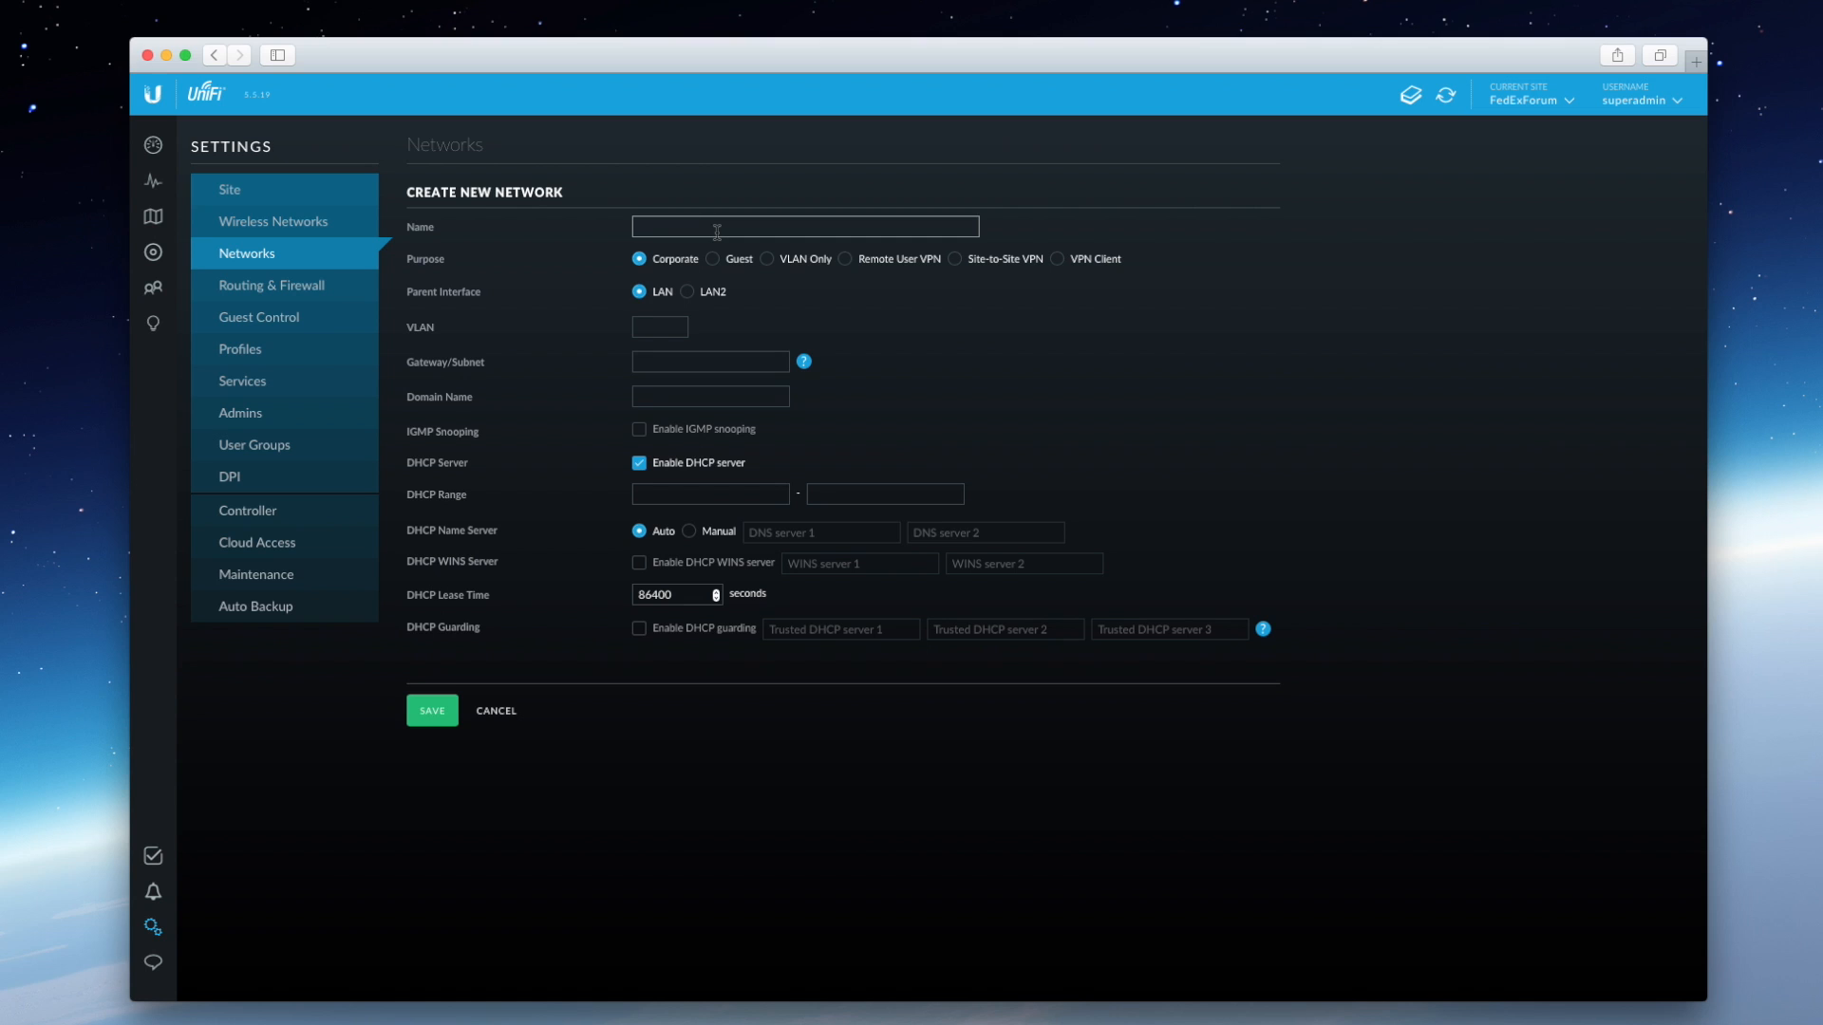
# Name the network 'VPN Tracker users' and set its purpose to Remote User VPN
pyautogui.write('VPN Tracker users')
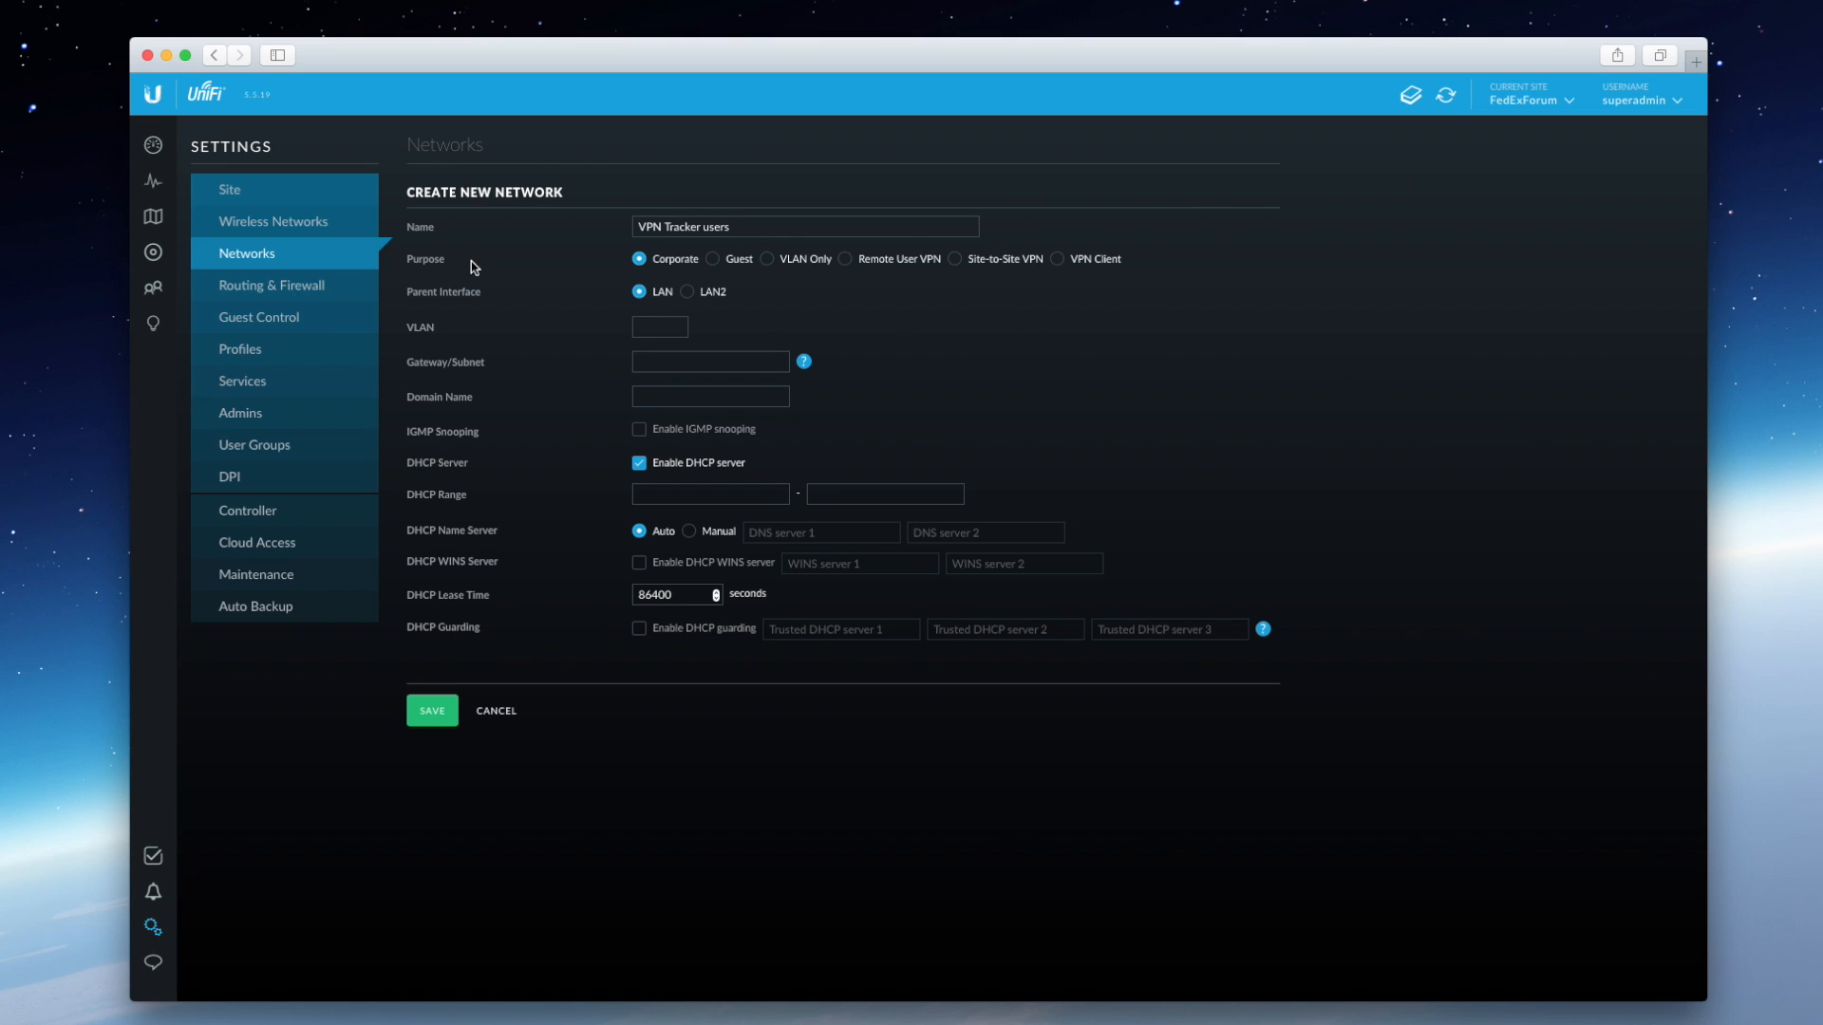
pyautogui.click(901, 266)
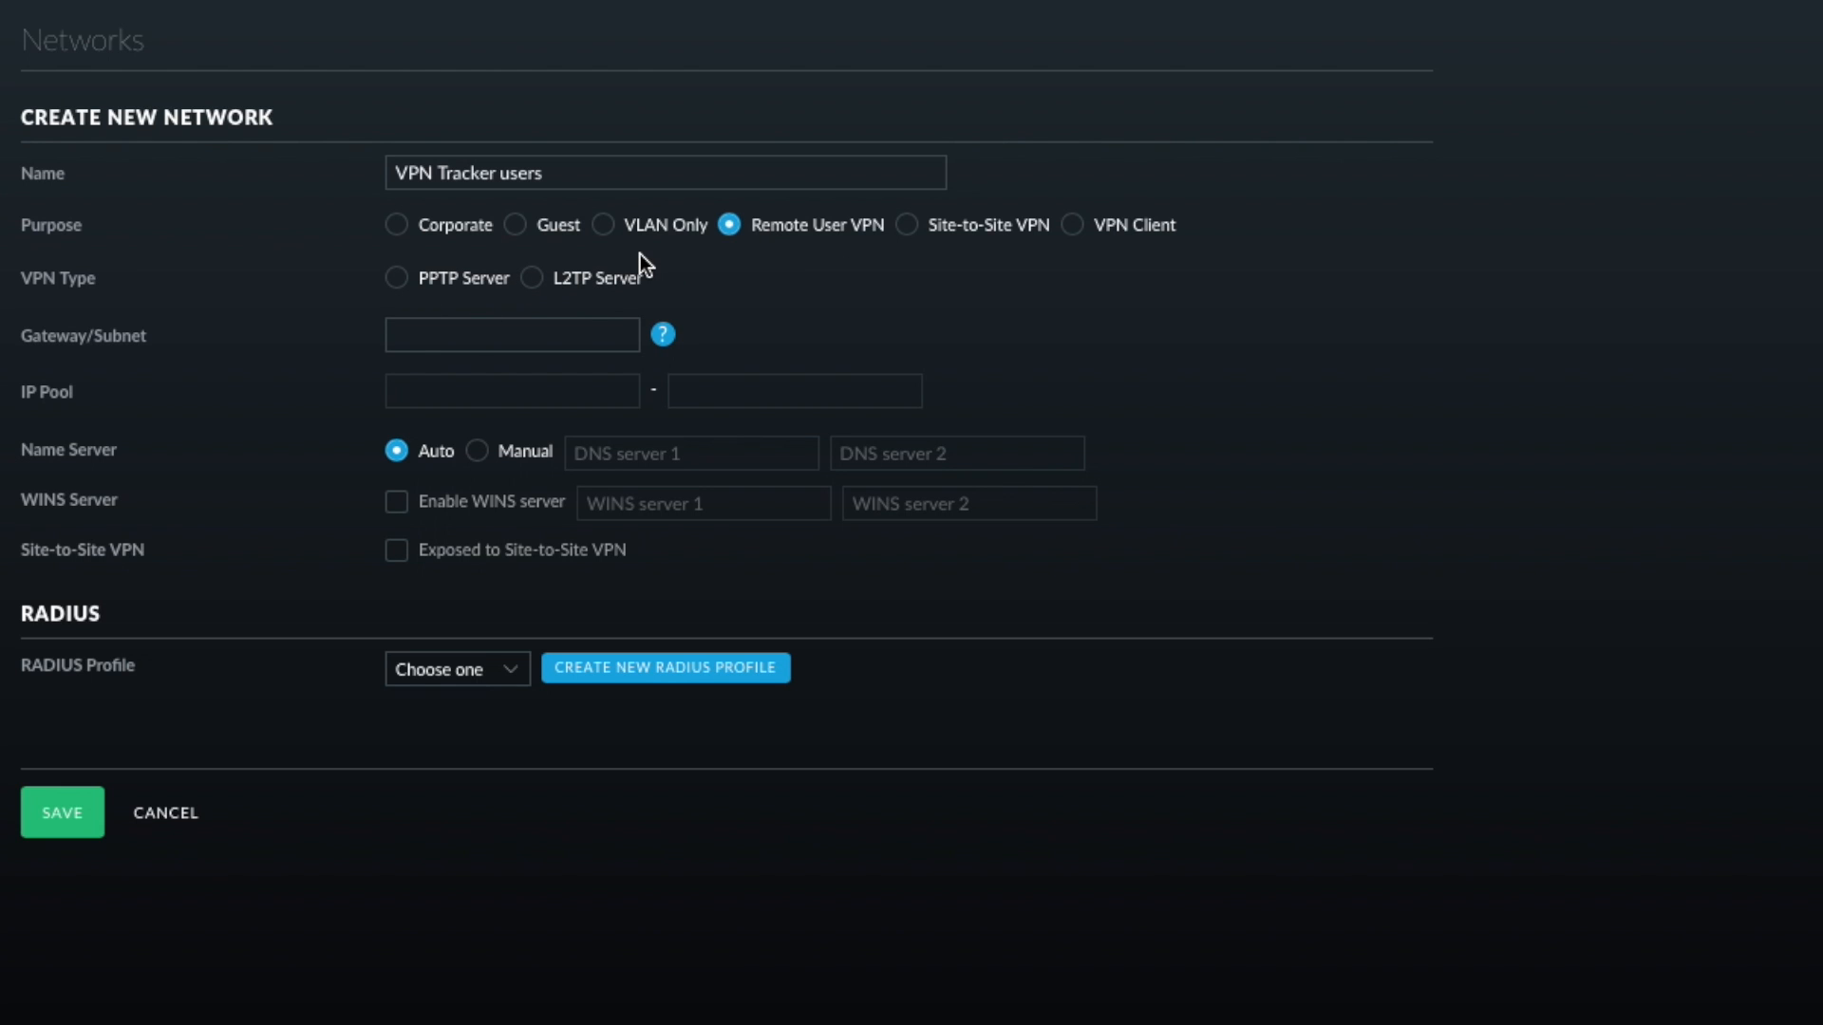
# Select L2TP Server, paste the pre-shared key, and begin the gateway/subnet 192.168.175.1/
pyautogui.click(622, 290)
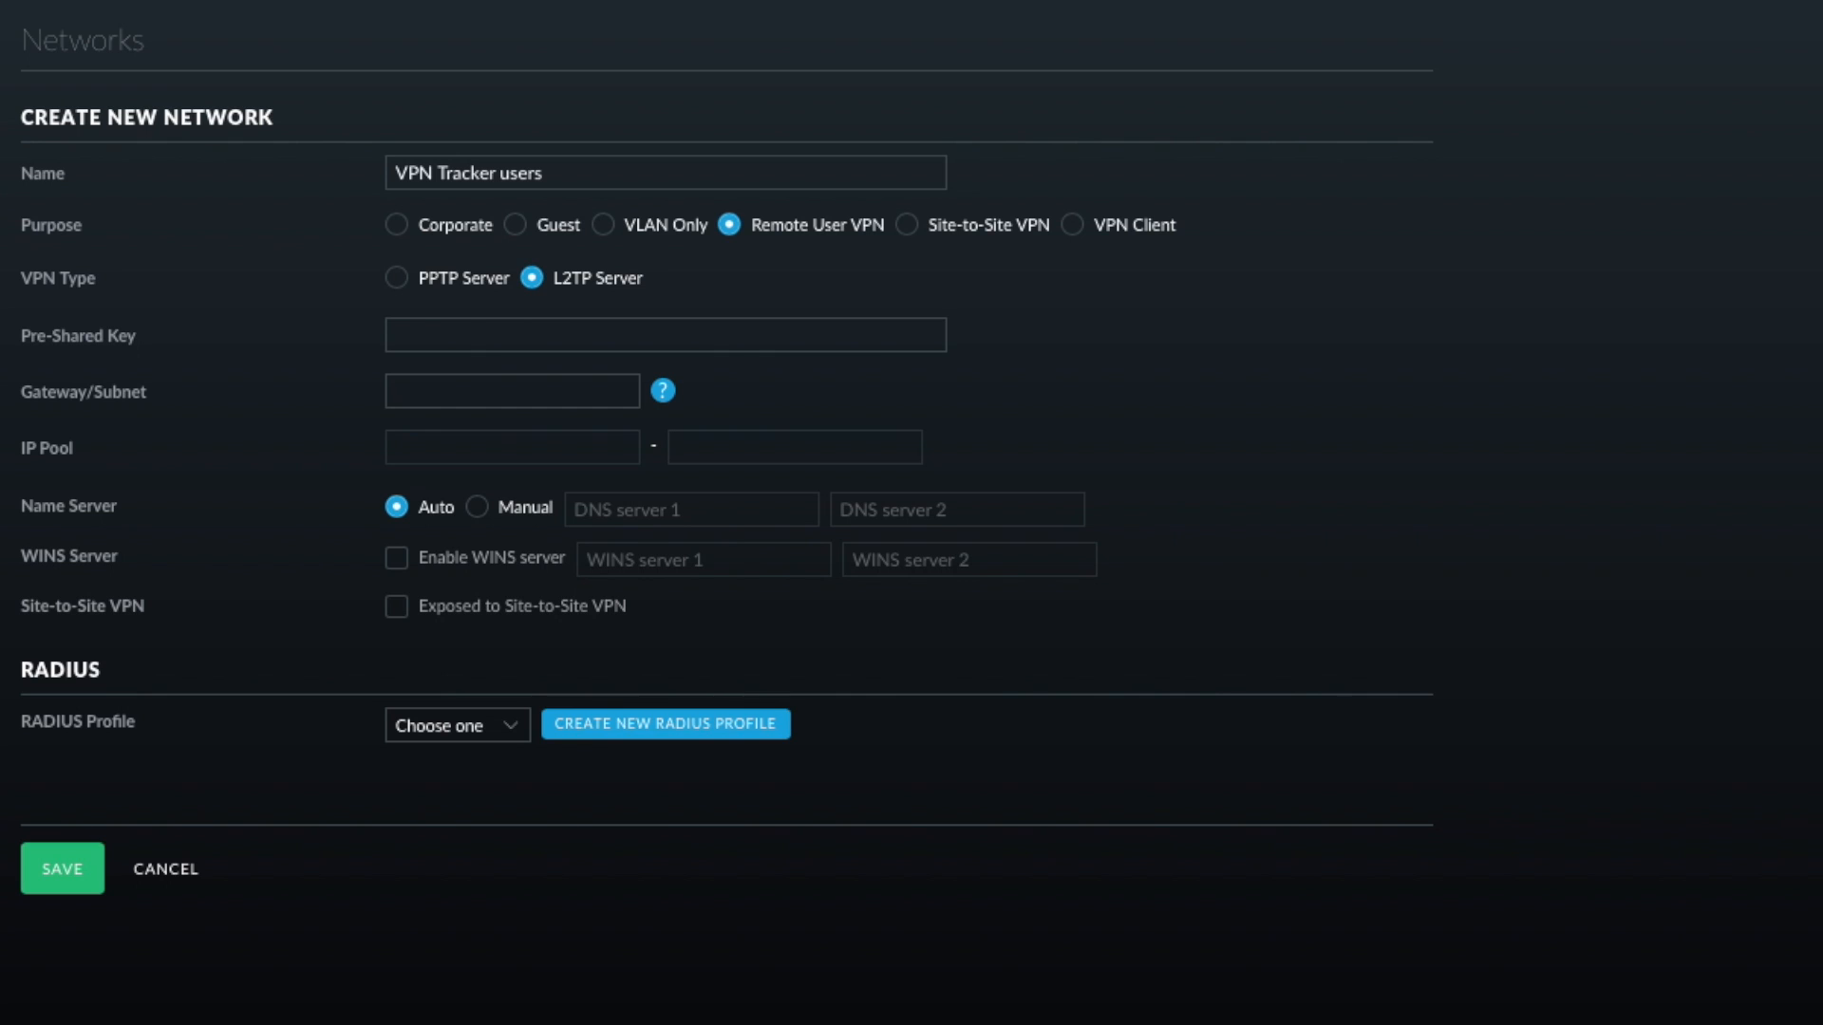
pyautogui.hotkey('alt', 'Tab')
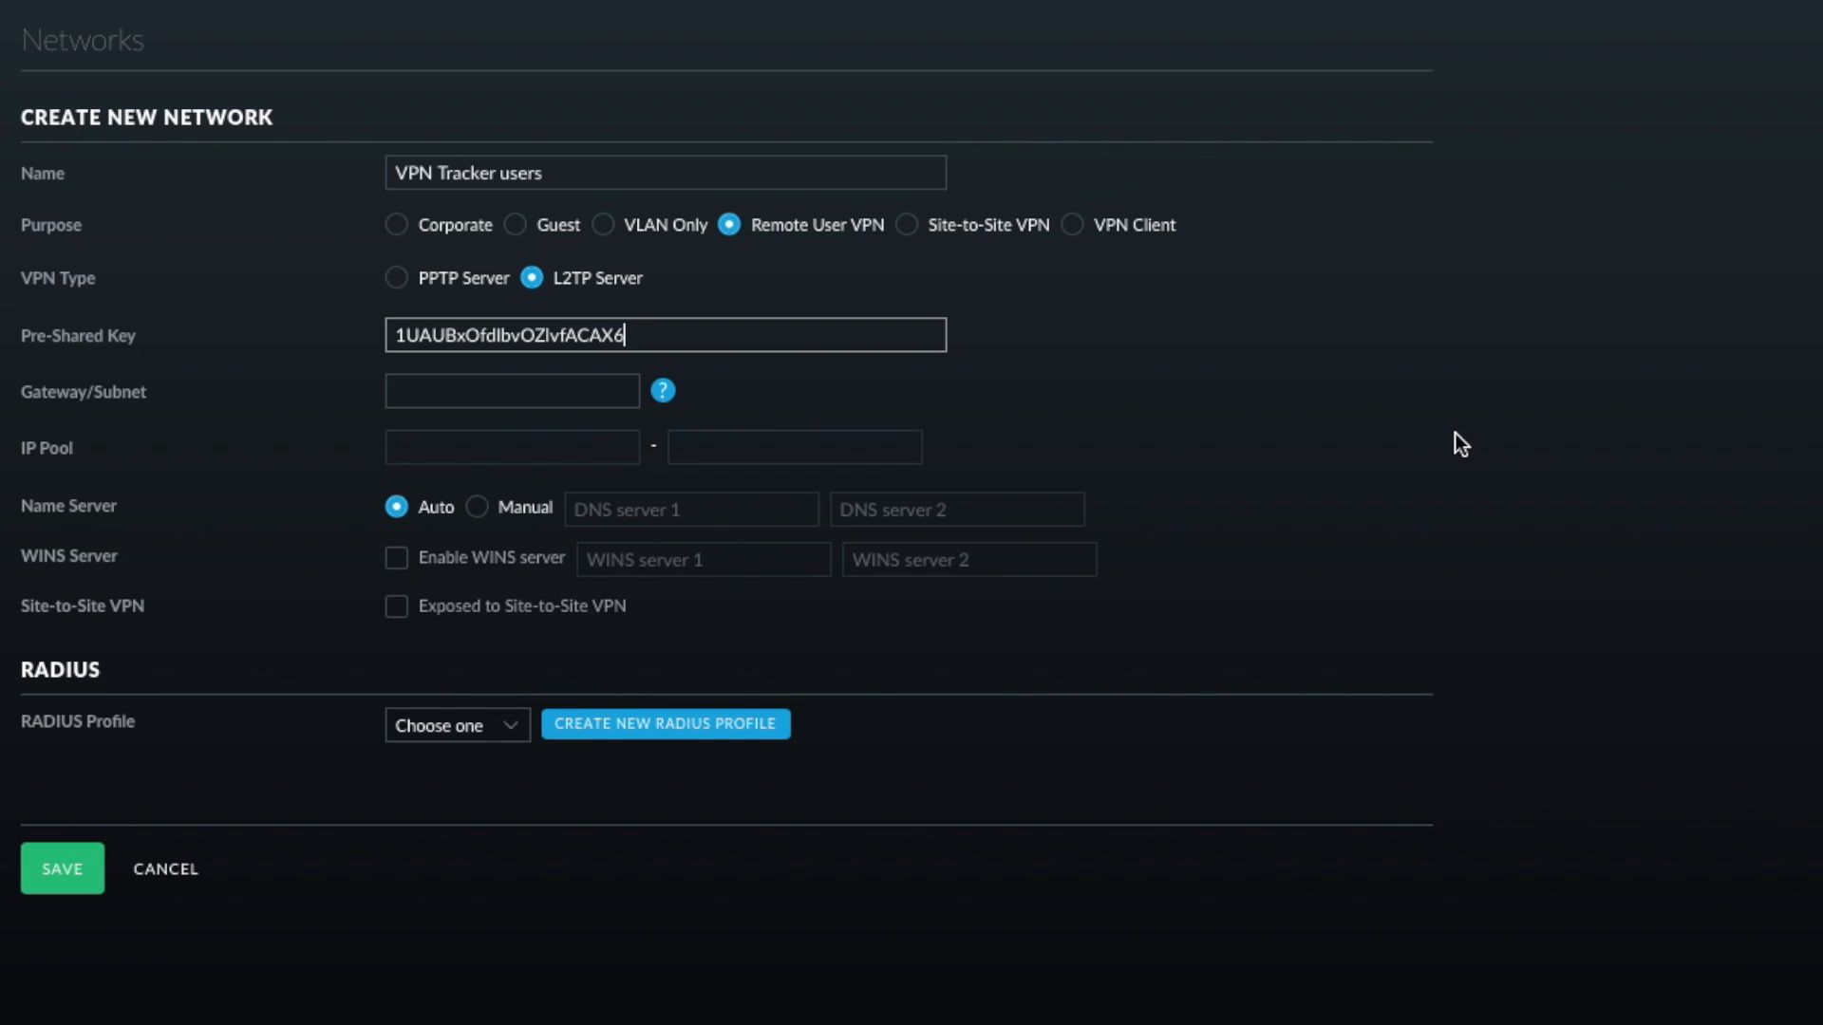
pyautogui.click(569, 397)
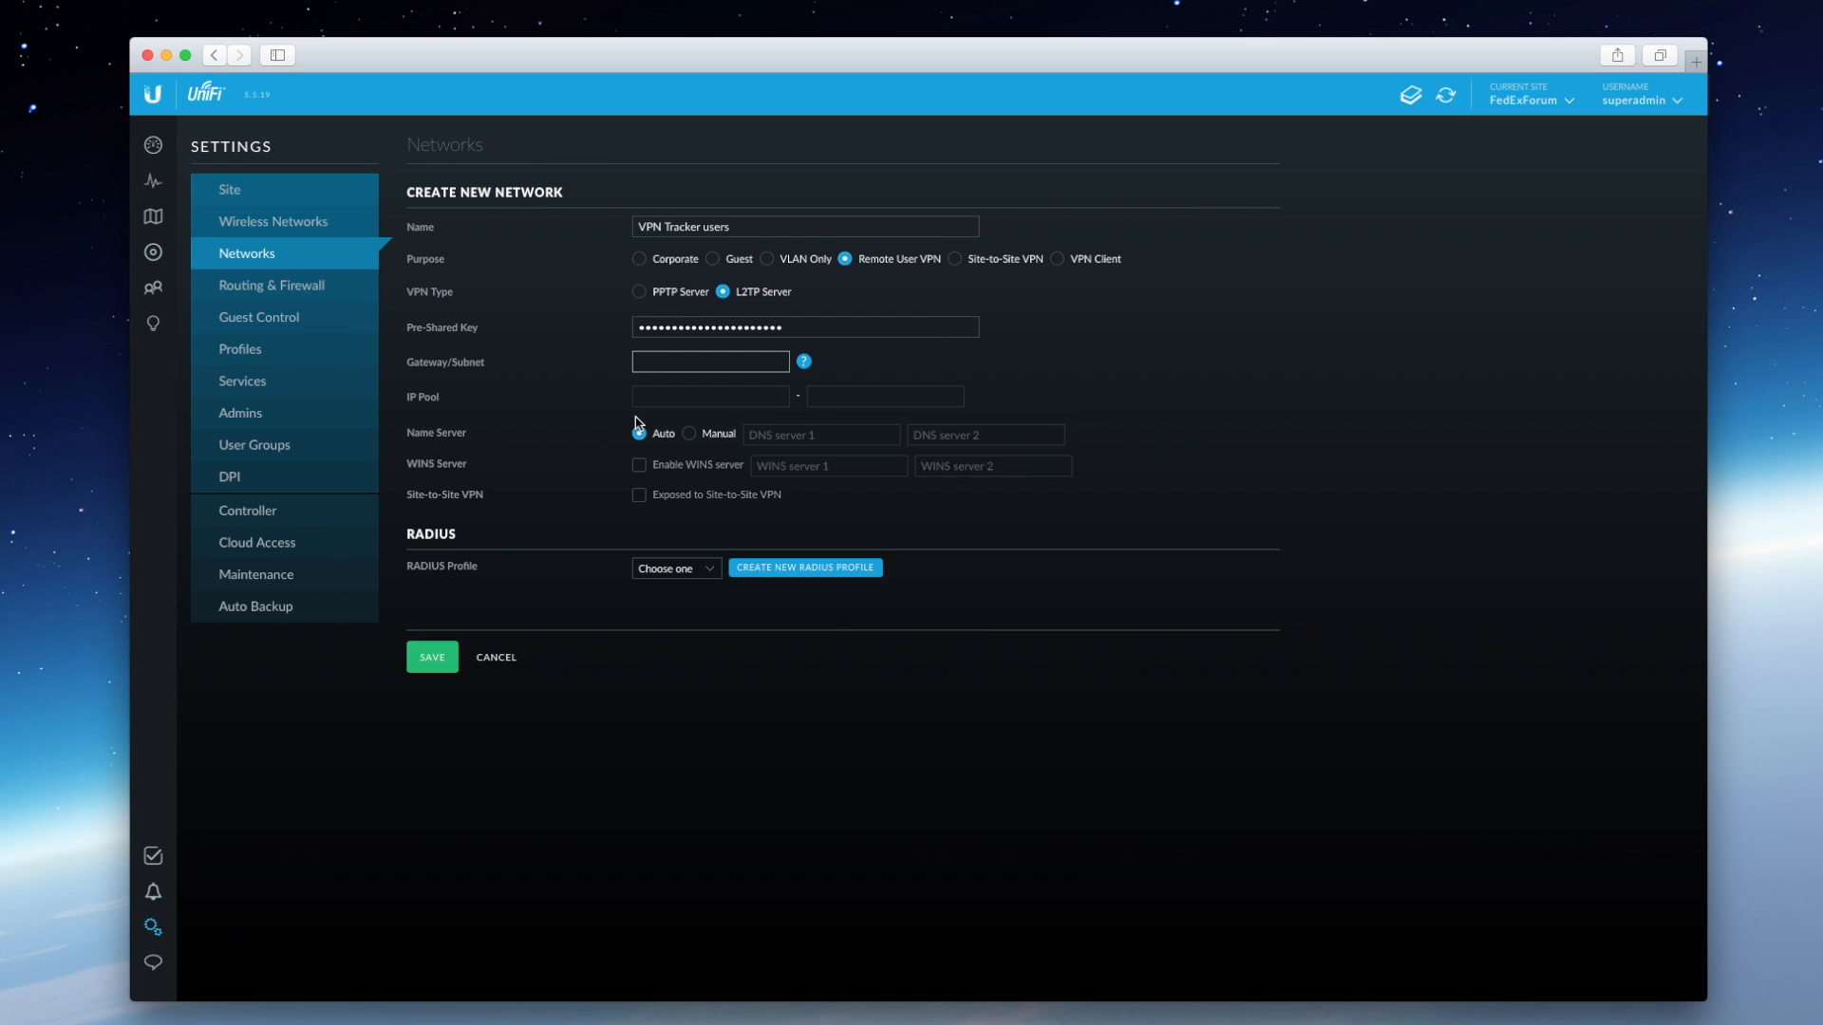
pyautogui.write('192.168.175.1/')
# Complete the gateway/subnet as 192.168.175.1/24 and bring up the RADIUS profile choices
pyautogui.write('24')
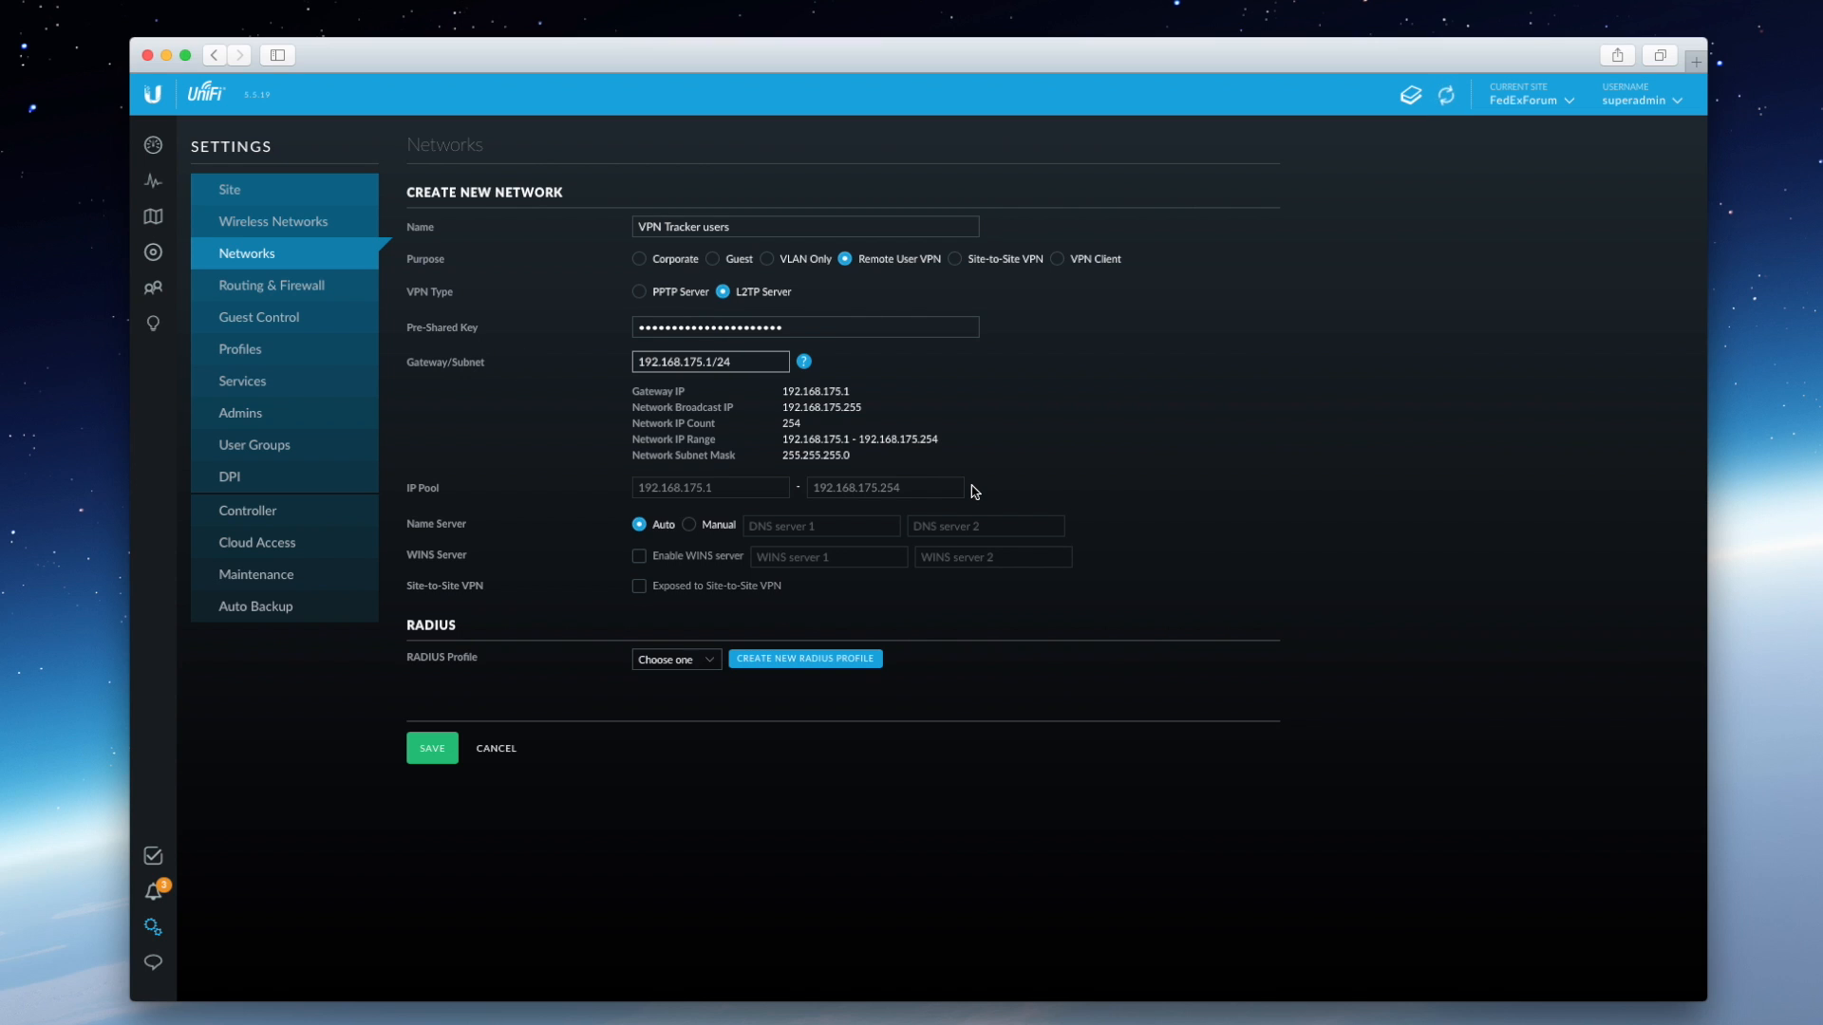
pyautogui.click(1072, 660)
pyautogui.click(710, 662)
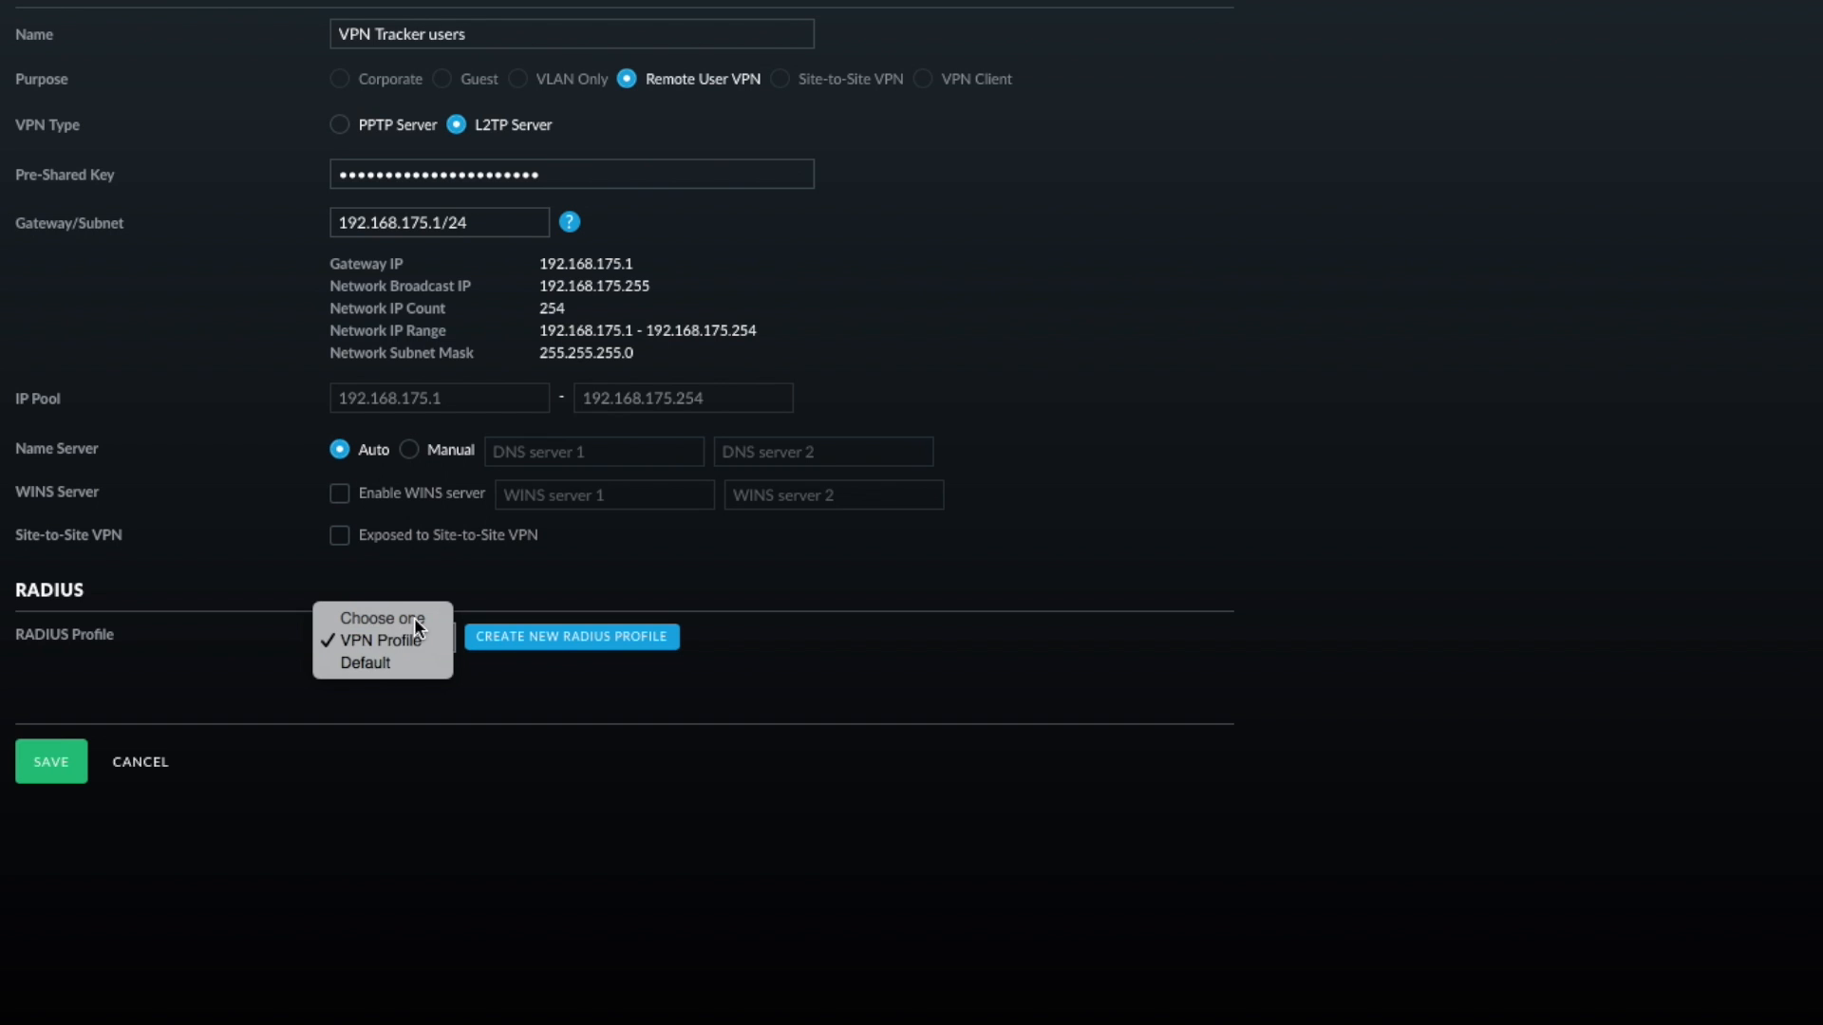
# Choose VPN Profile as the RADIUS profile and save the VPN Tracker users network
pyautogui.click(386, 642)
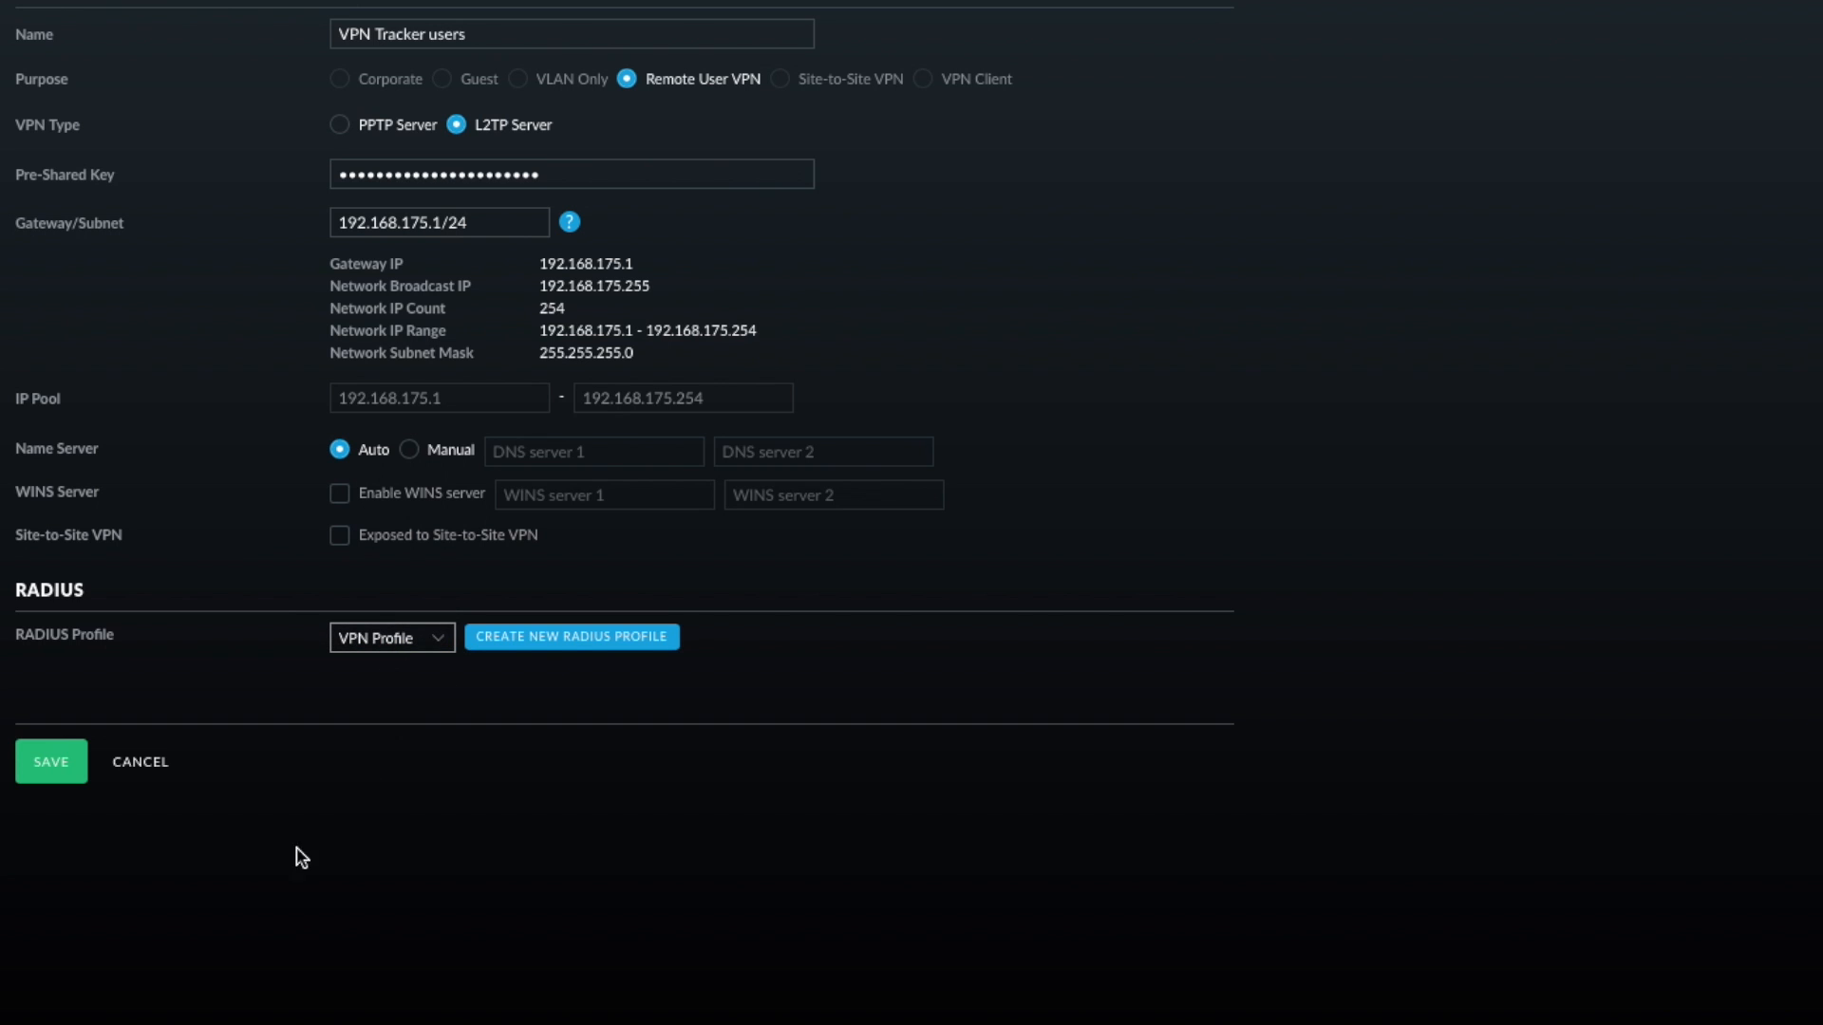
pyautogui.click(59, 763)
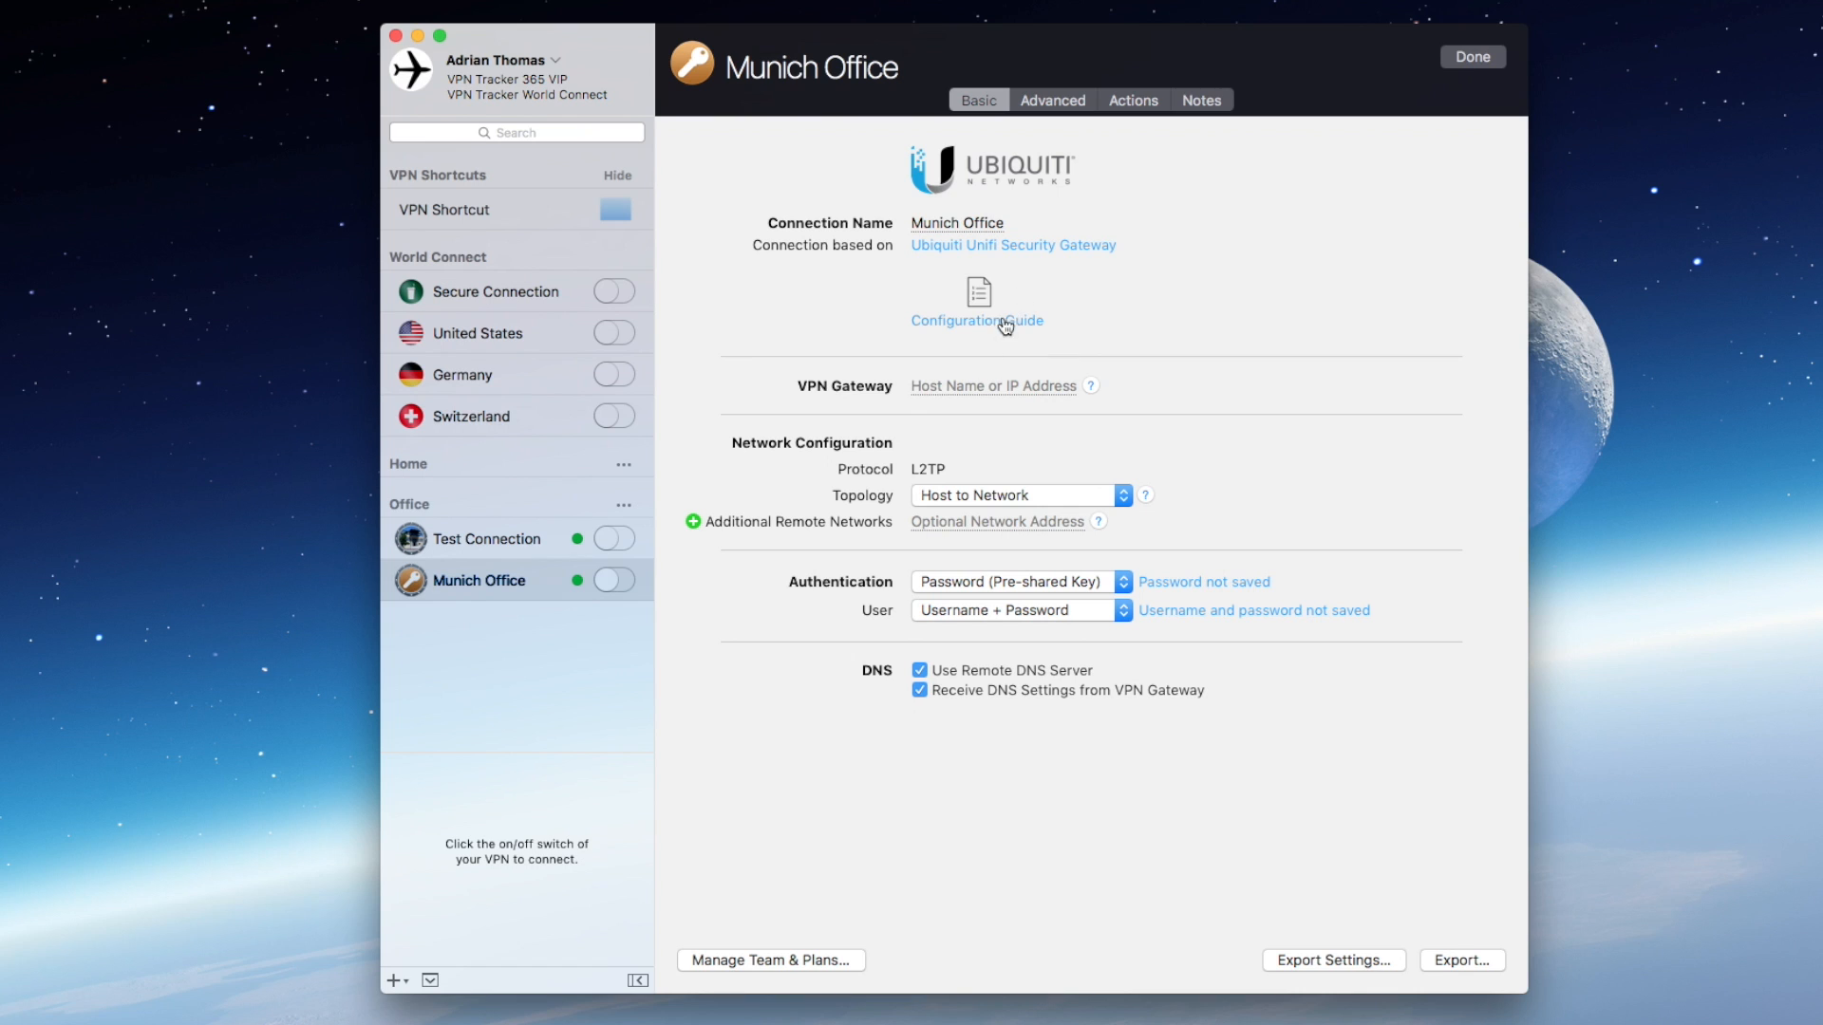
# Try vpn.mycomaany.com and vpntracker.cyndns.org as the VPN gateway, then clear the field
pyautogui.click(1040, 386)
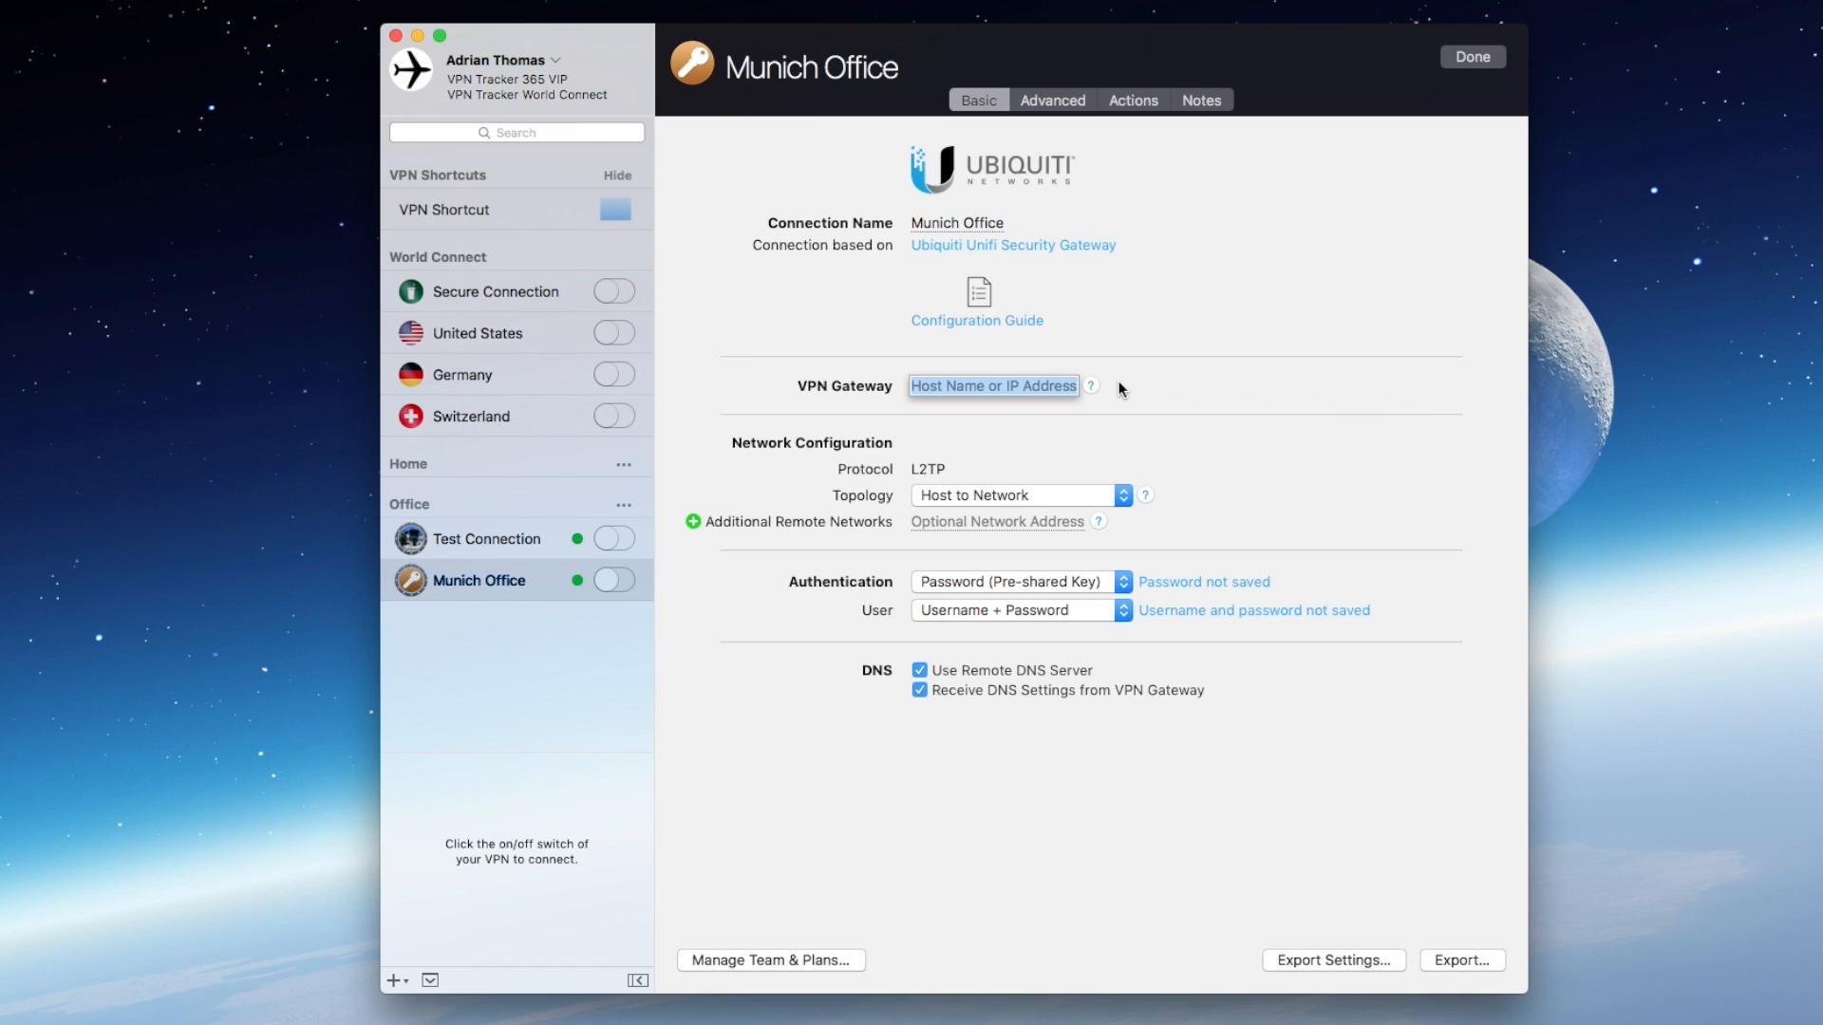
pyautogui.write('vp')
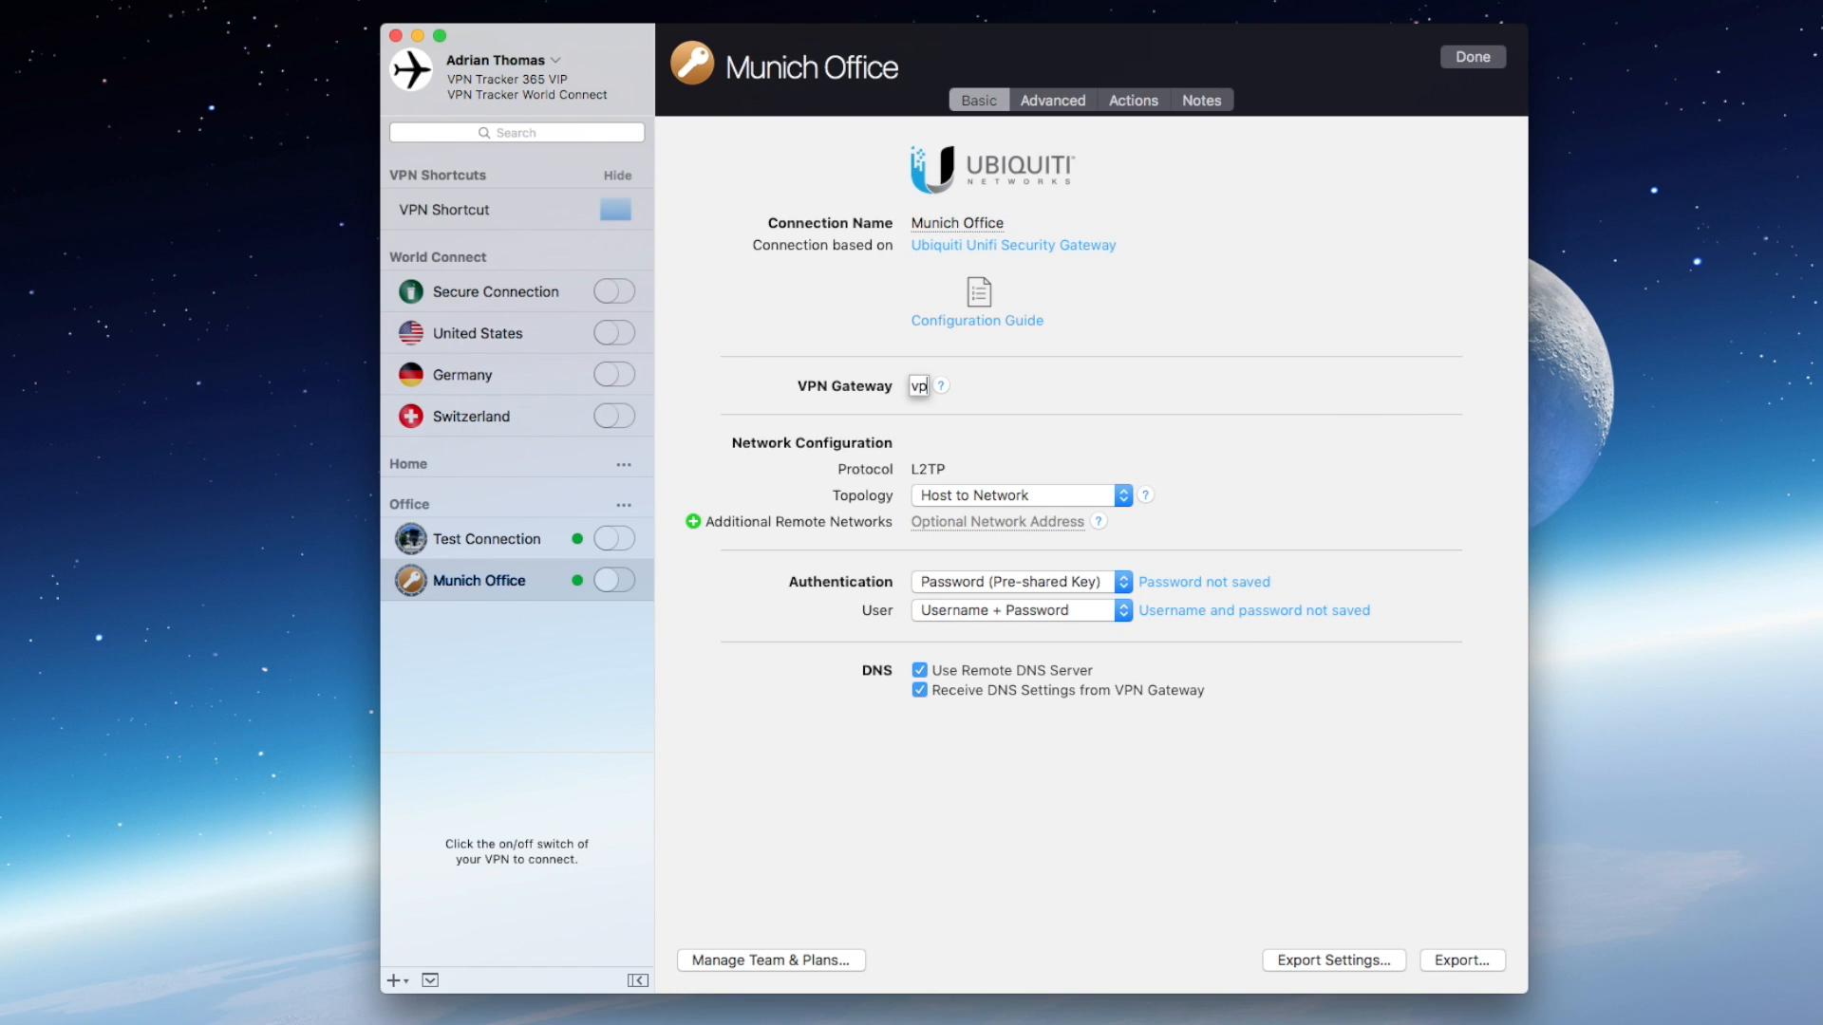
pyautogui.write('n.mycoma')
pyautogui.write('any.co')
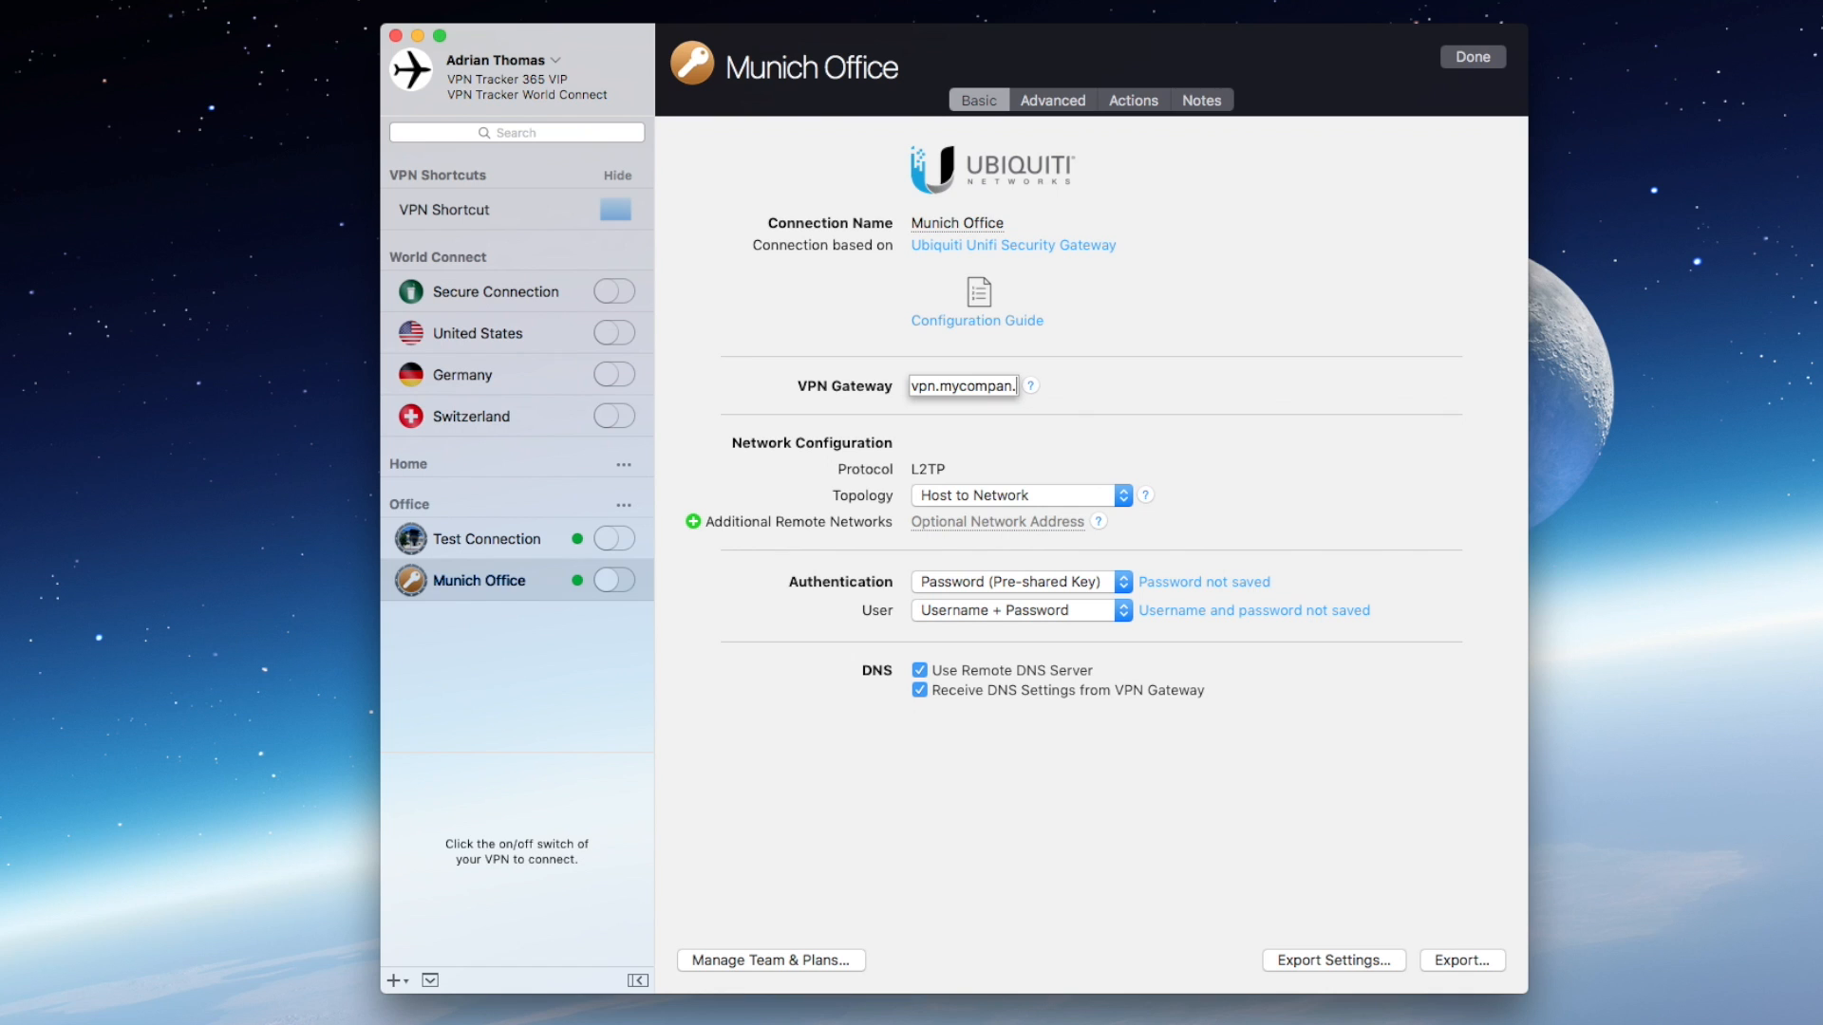
pyautogui.write('m')
pyautogui.press('super+a')
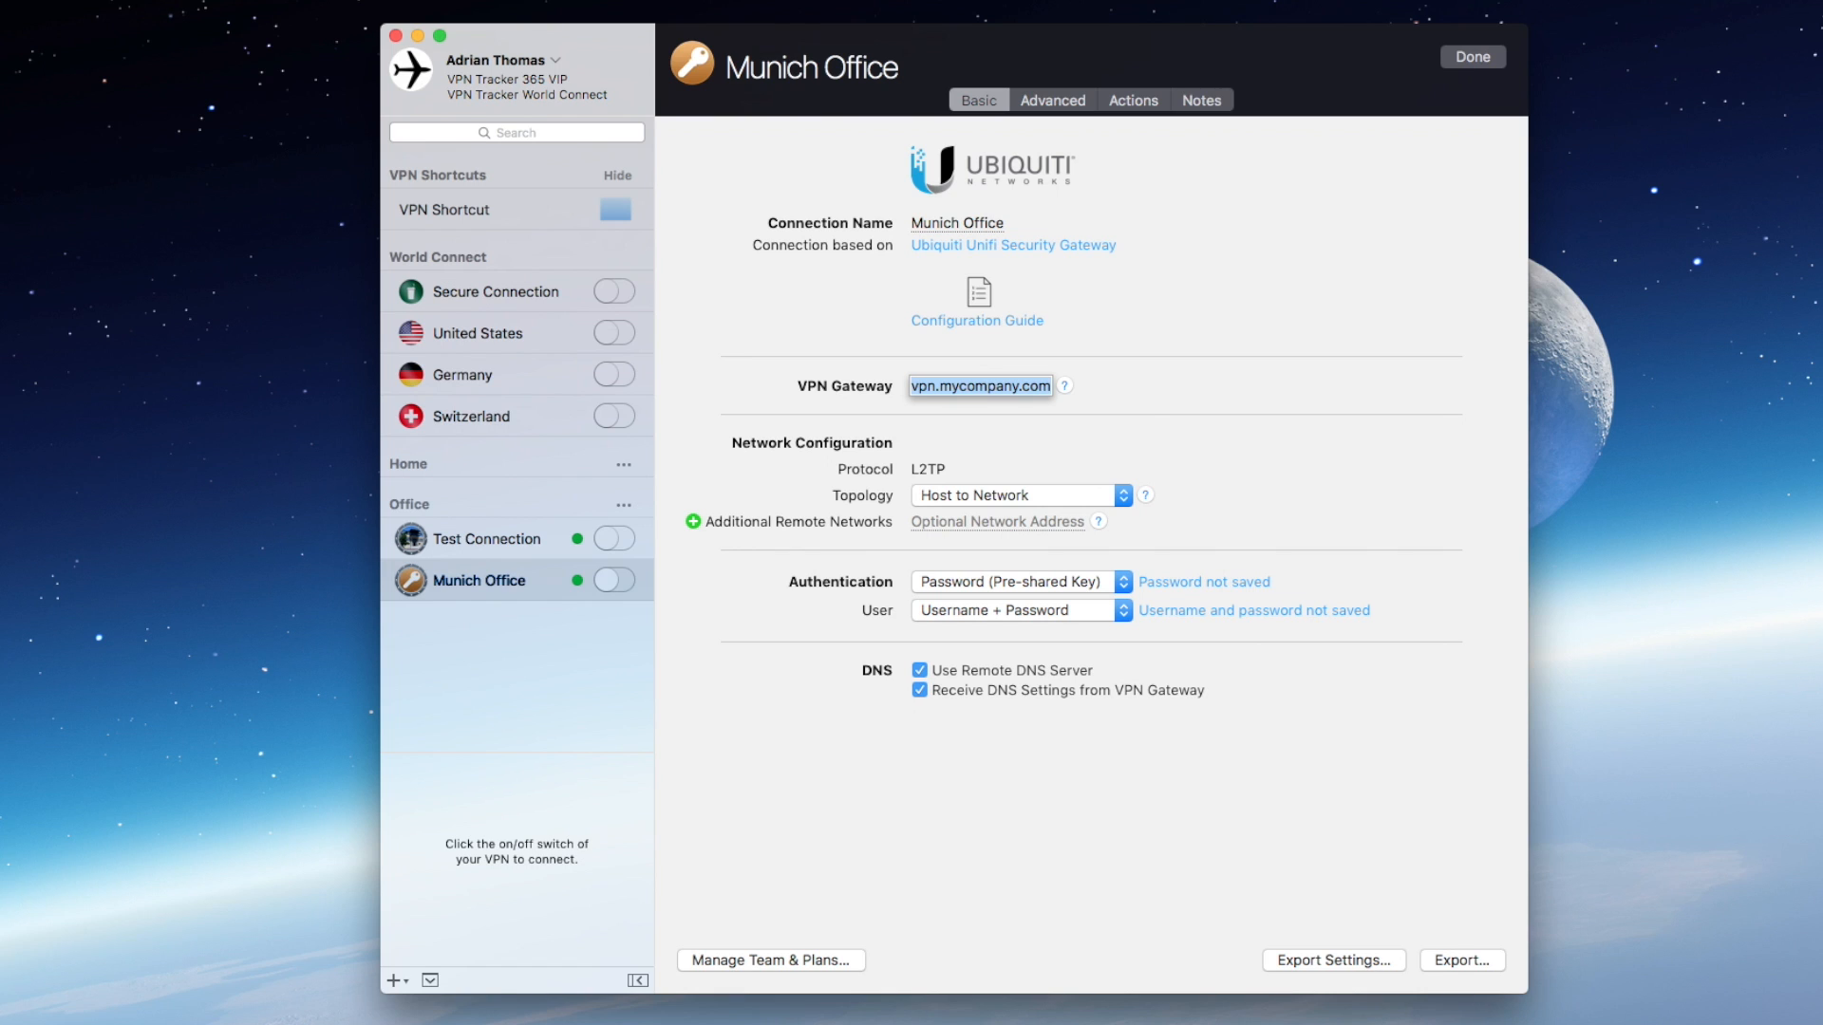
pyautogui.press('BackSpace')
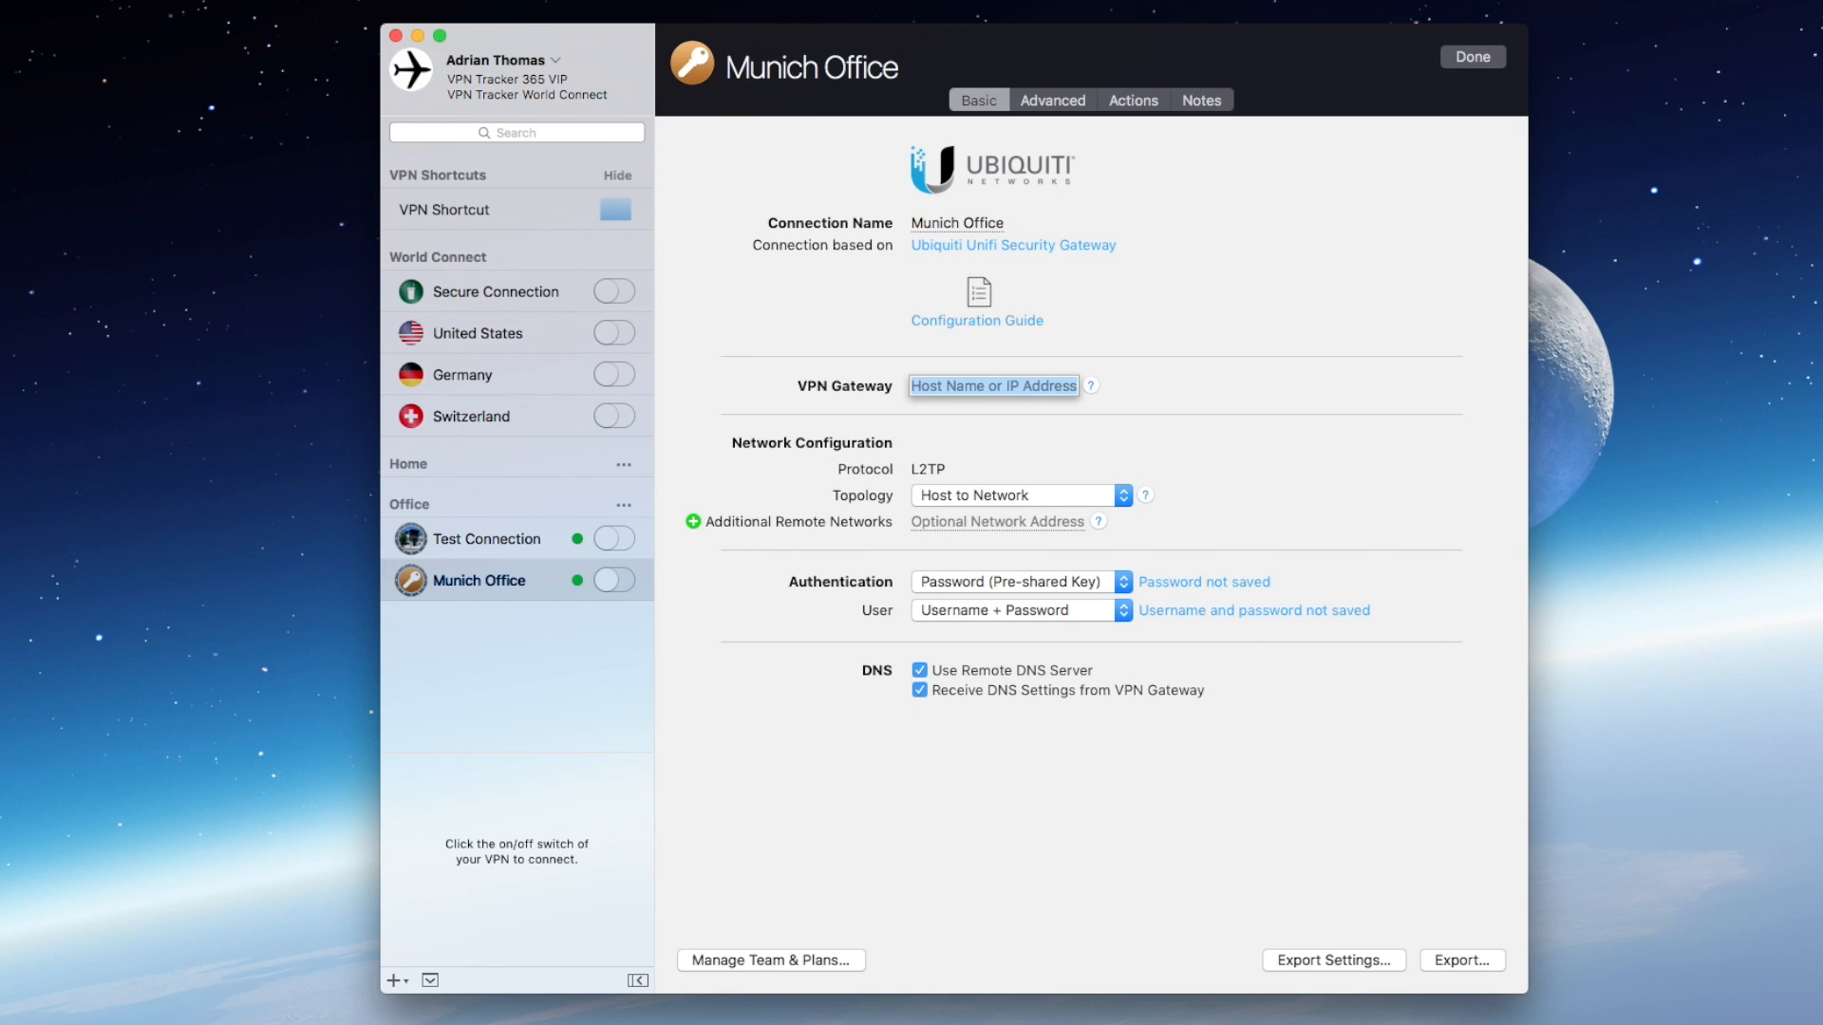
pyautogui.write('vpn')
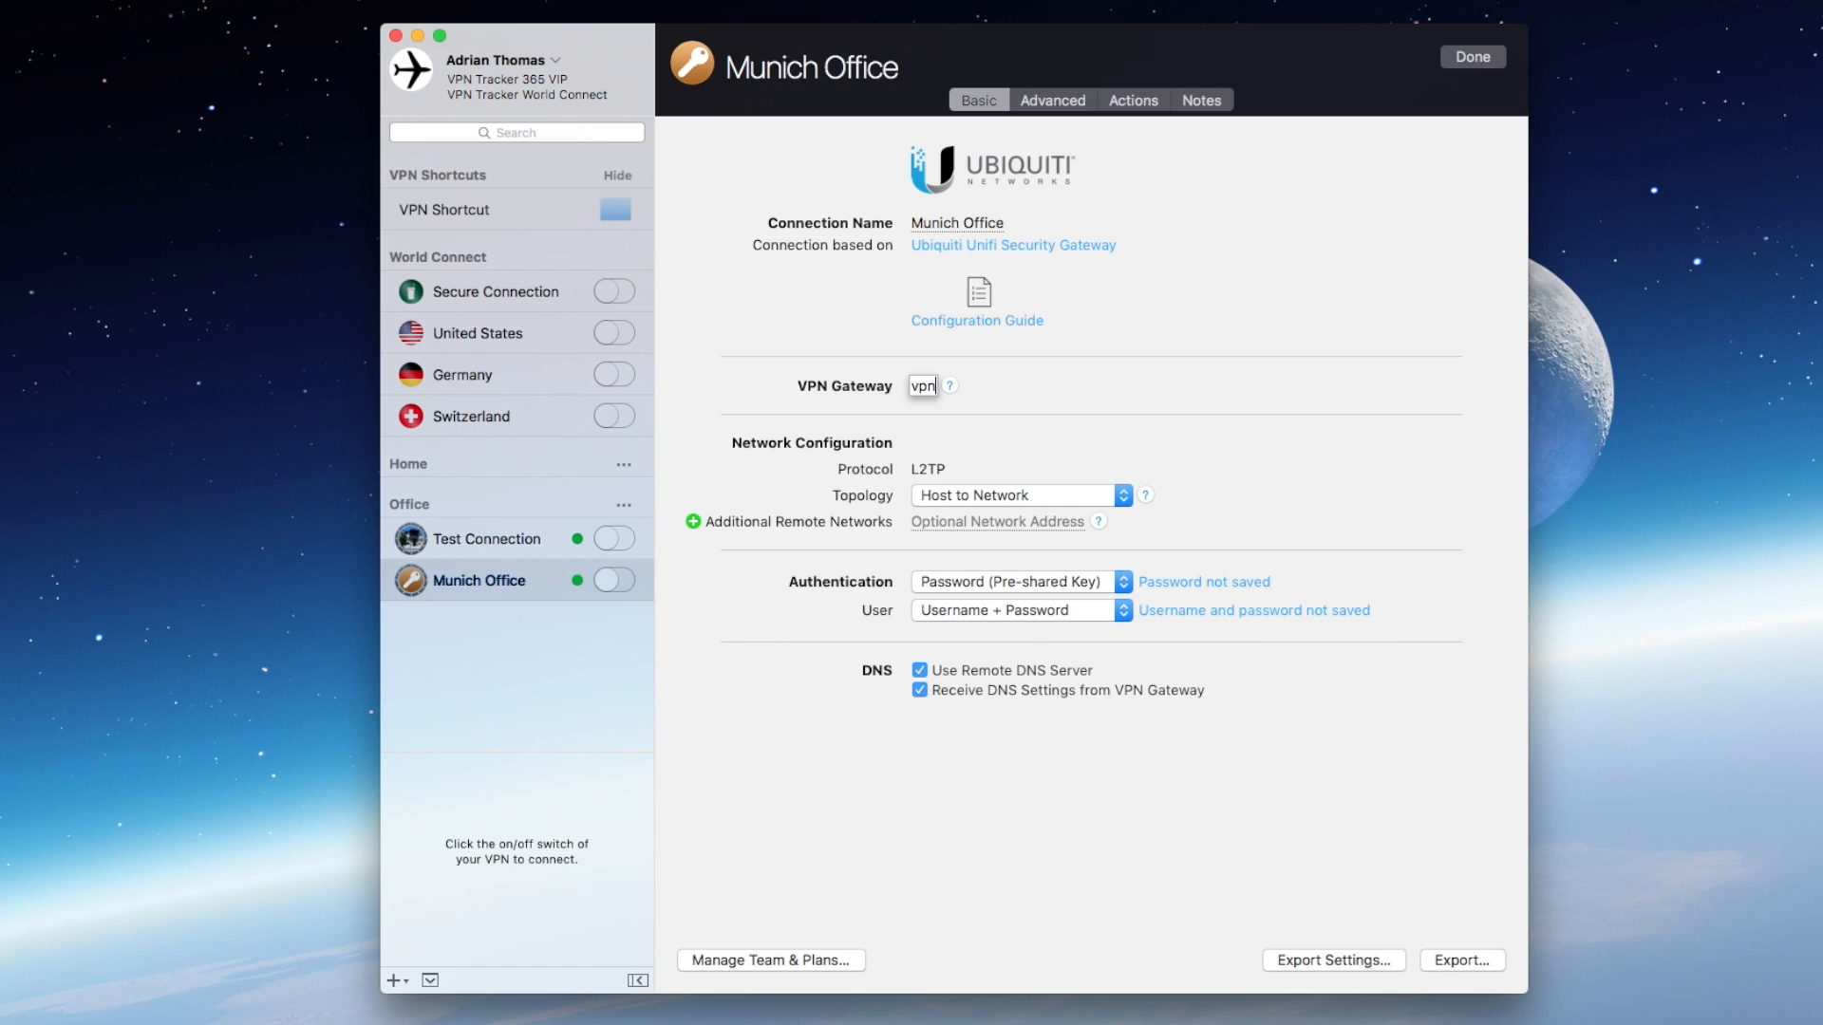
pyautogui.write('tracker.cy')
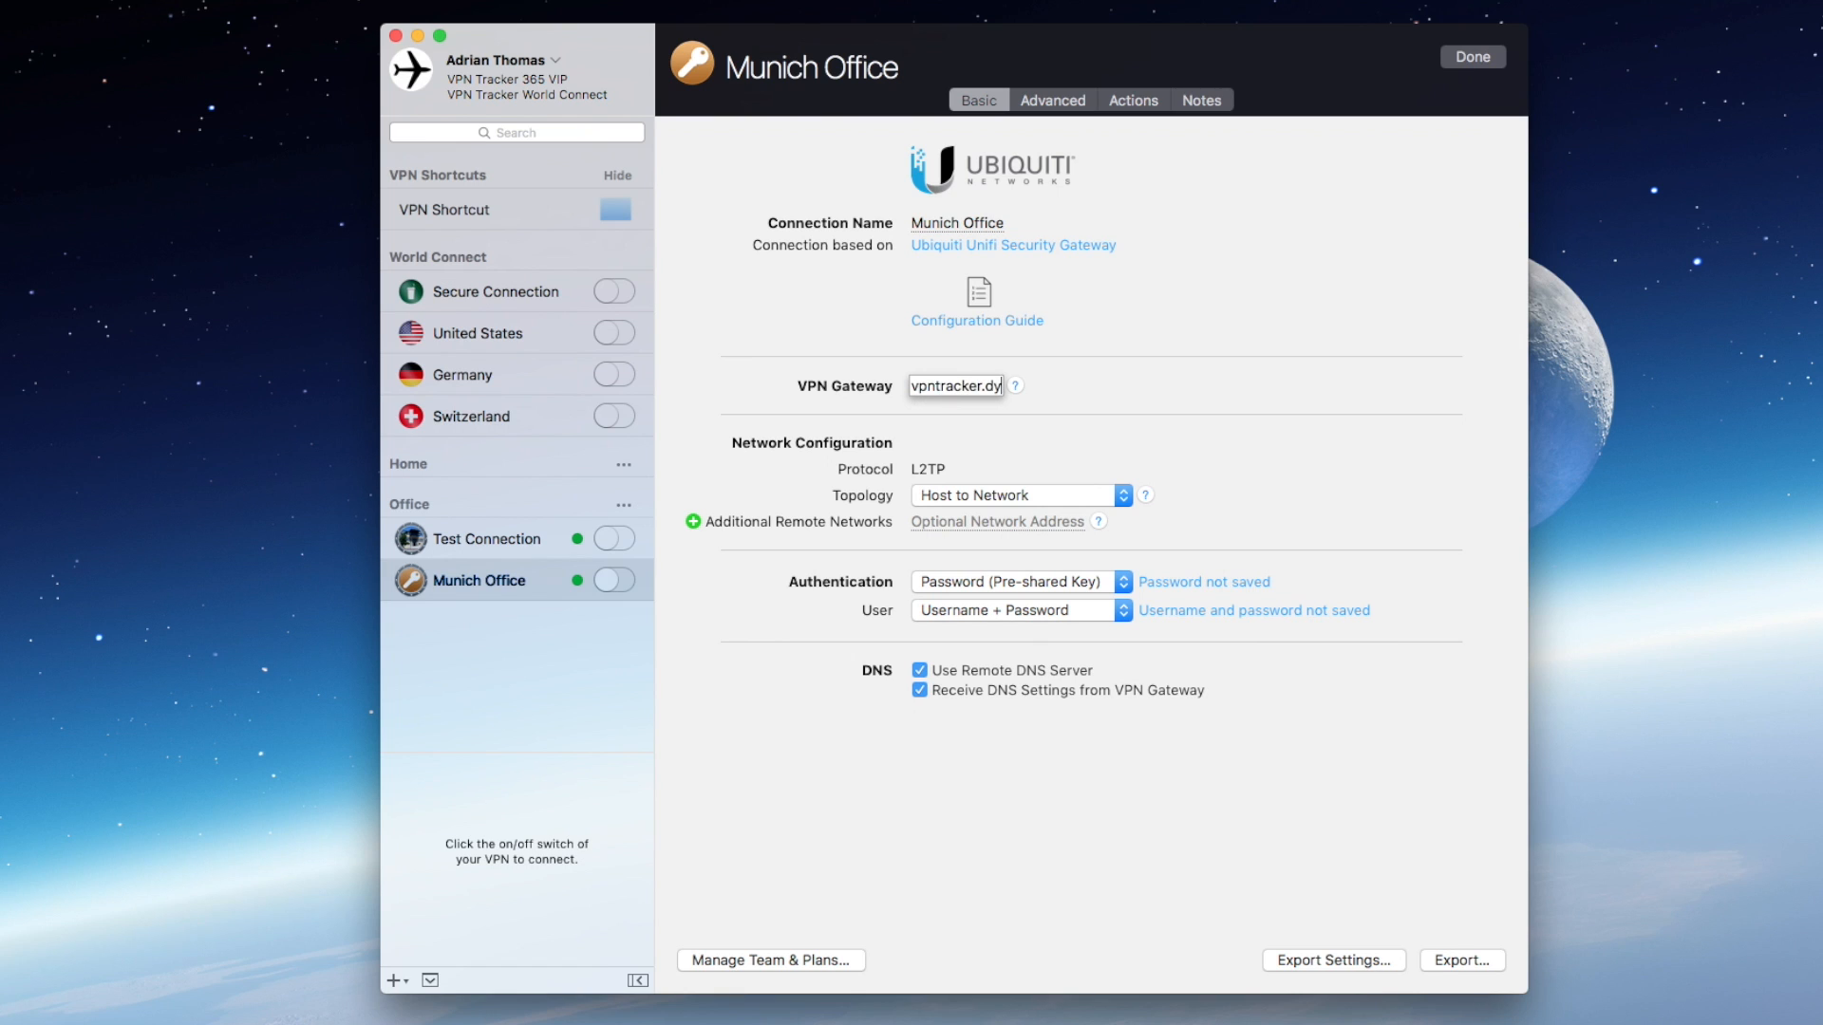
pyautogui.write('ndns.org')
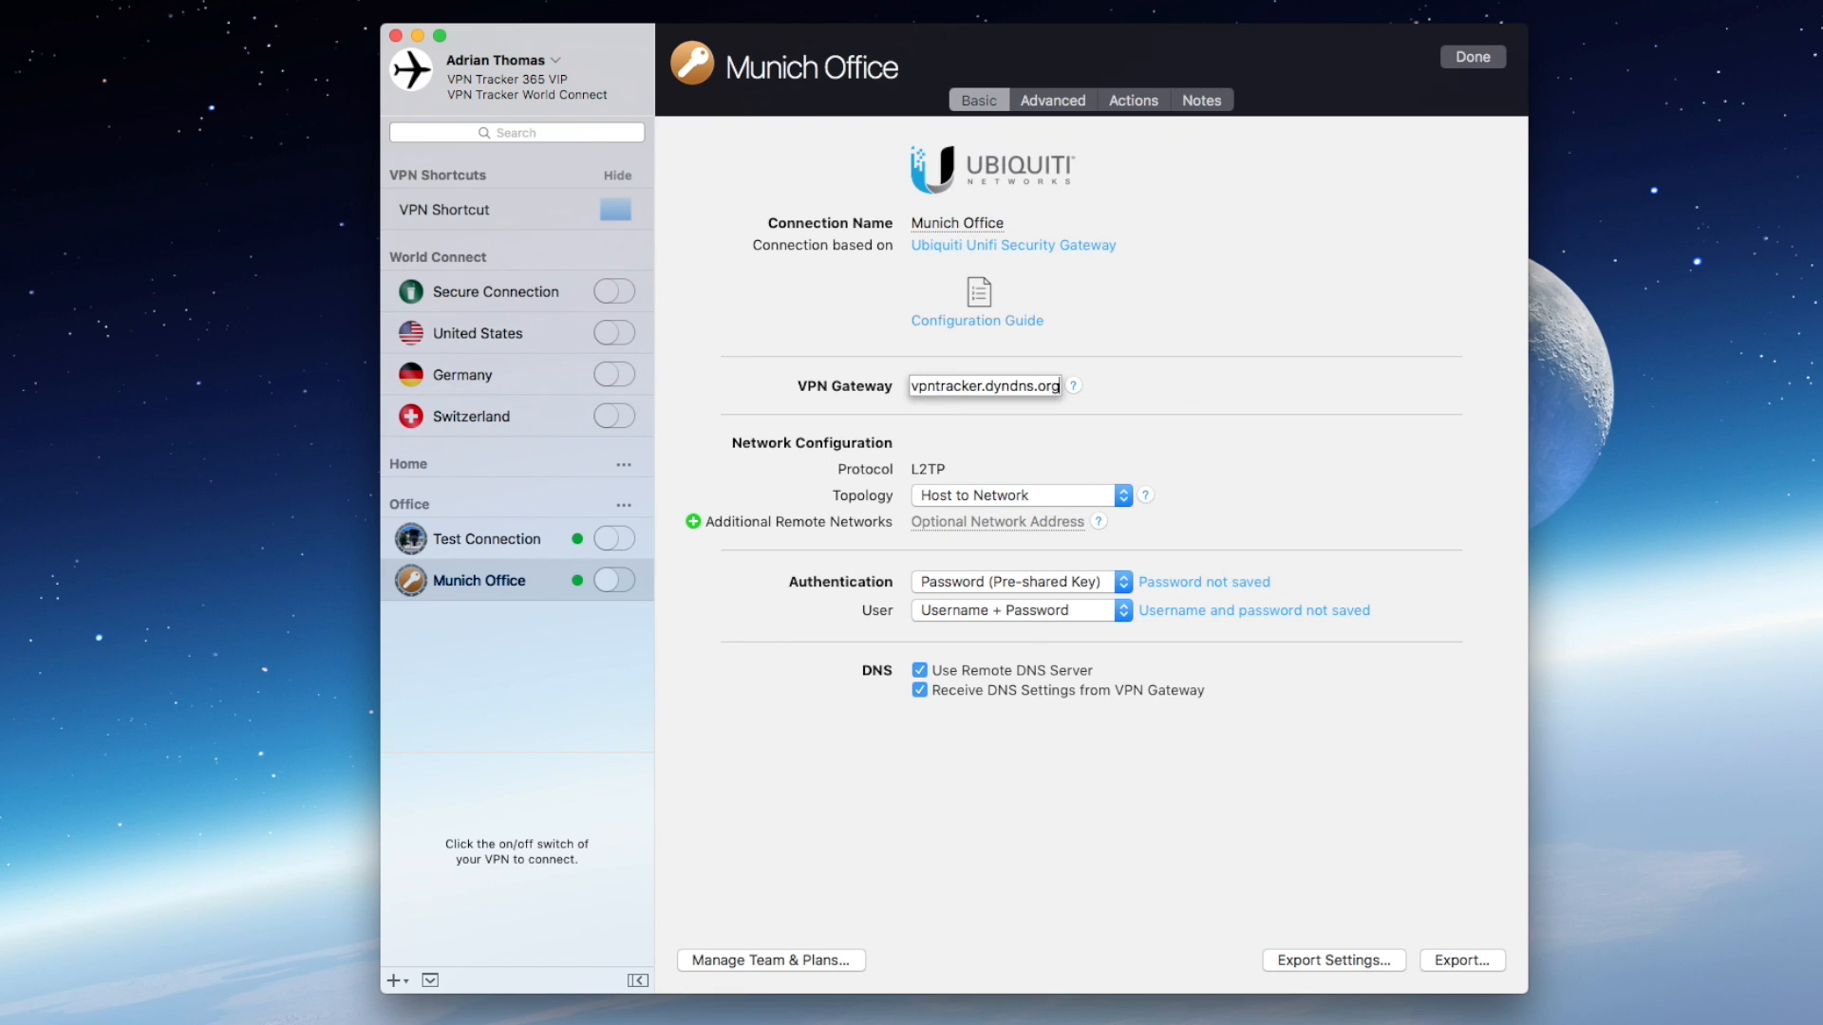
pyautogui.press('super+a')
pyautogui.press('BackSpace')
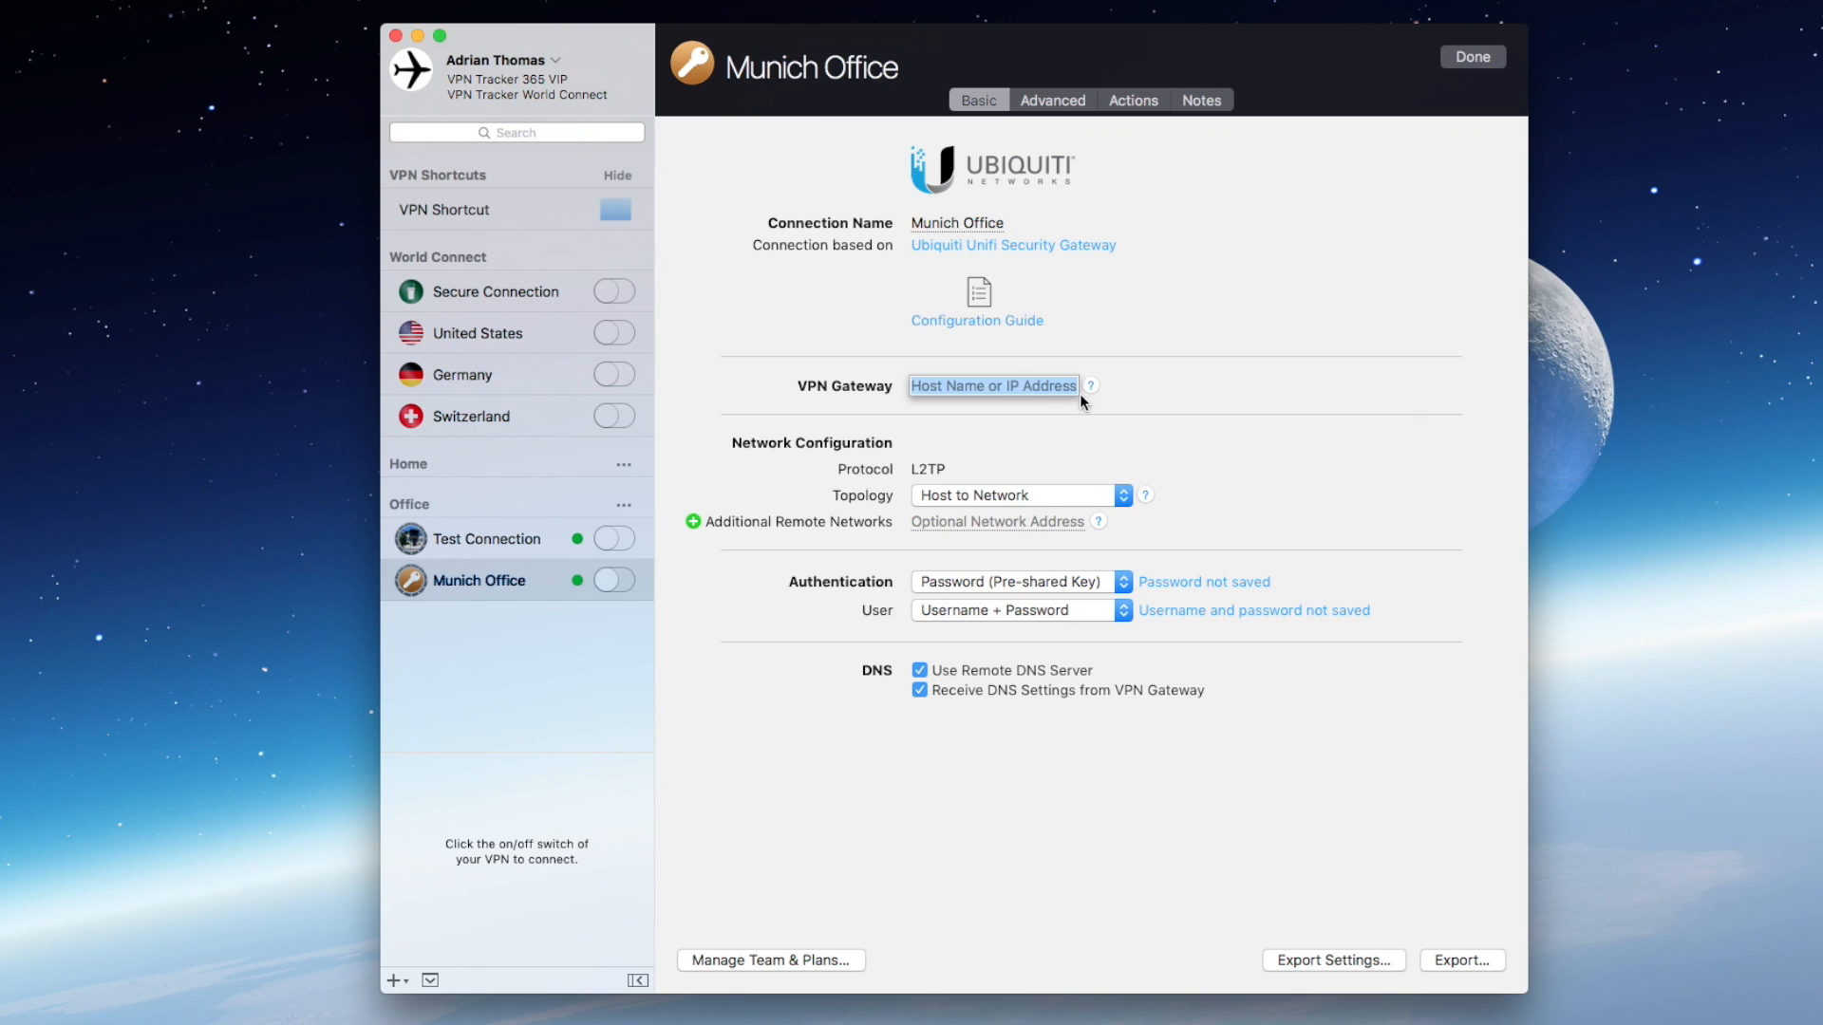
pyautogui.click(1161, 385)
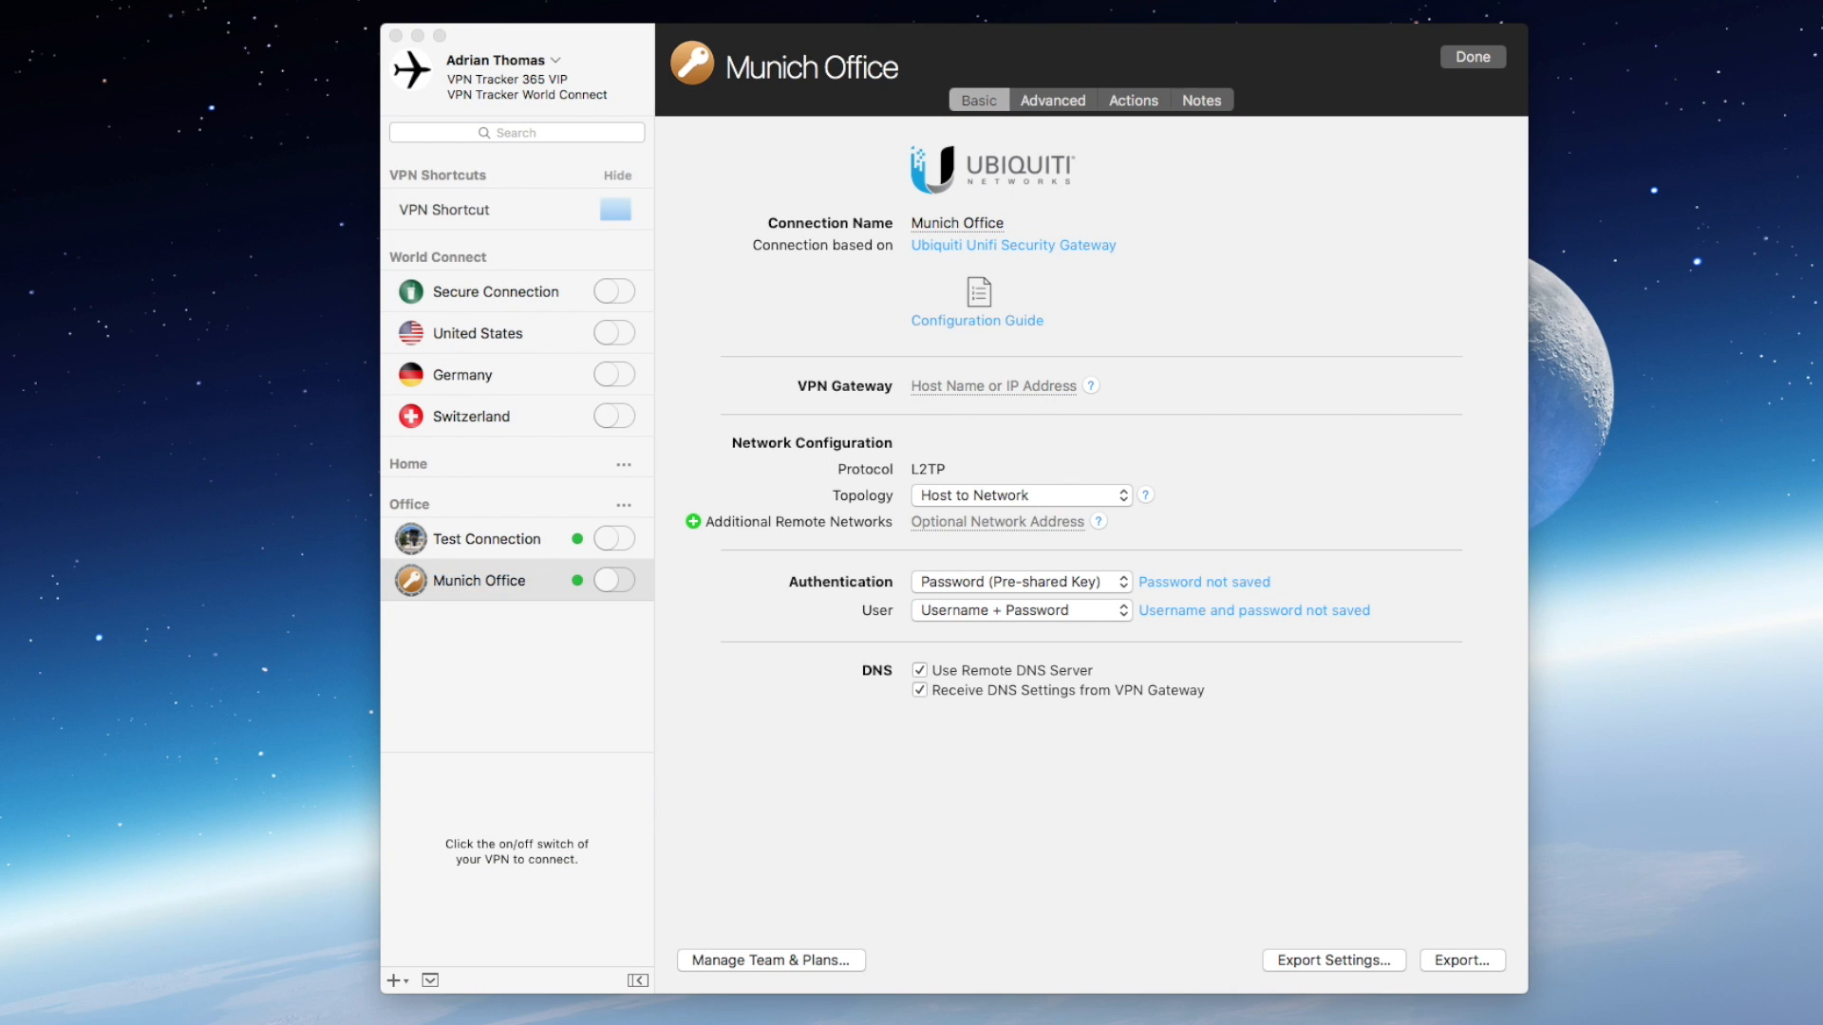
# Set the VPN gateway to 93.227.140.41 and start connecting Munich Office
pyautogui.click(1183, 409)
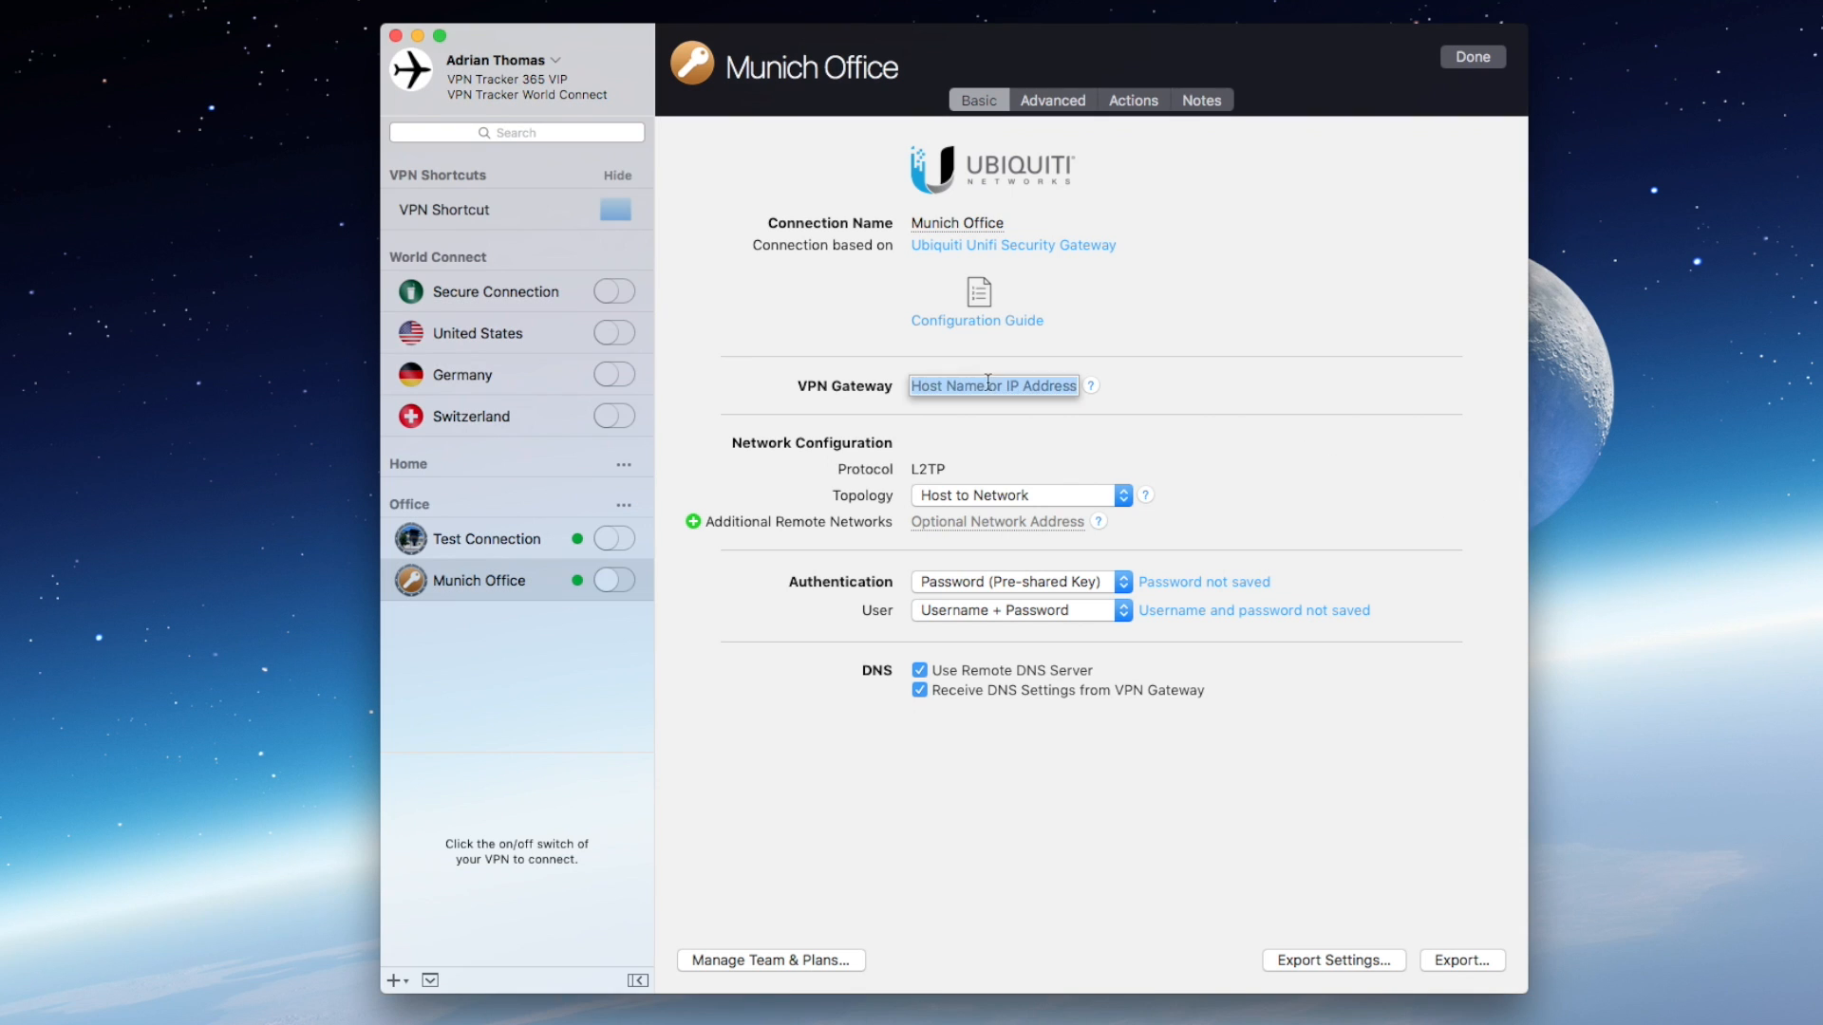
pyautogui.write('93.227.140.41')
pyautogui.press('Return')
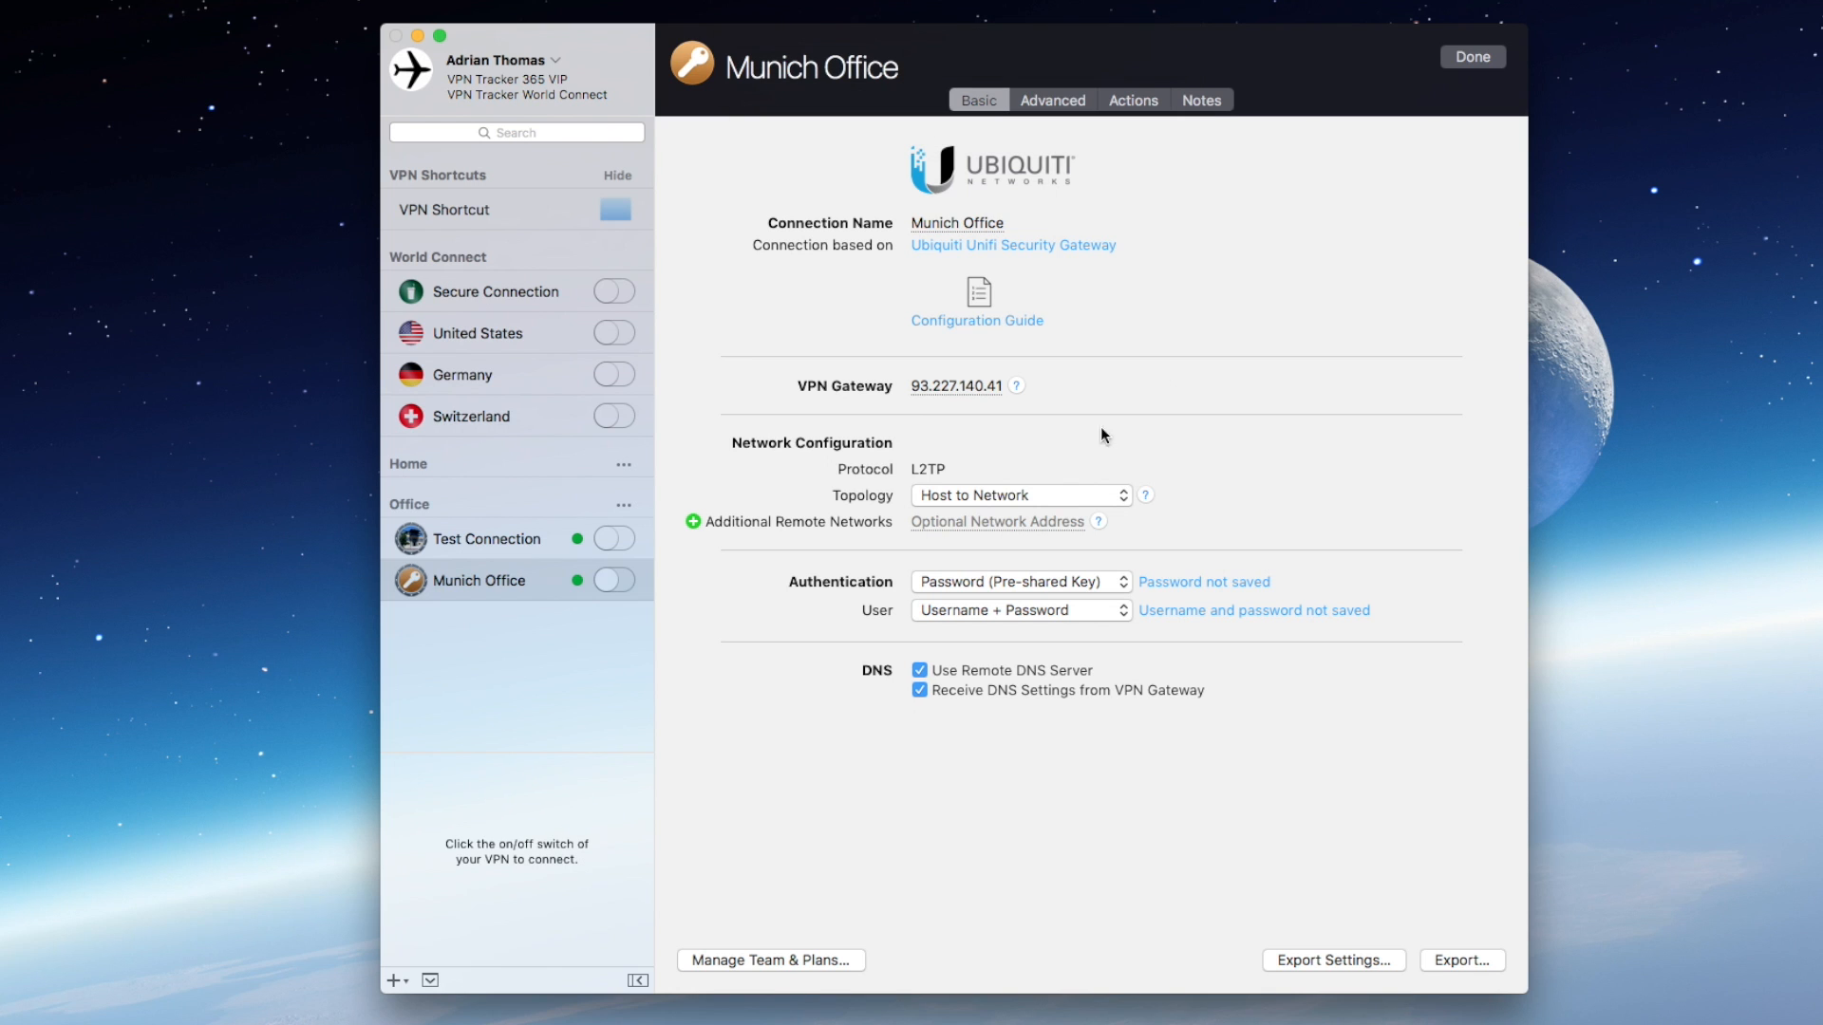
pyautogui.click(614, 580)
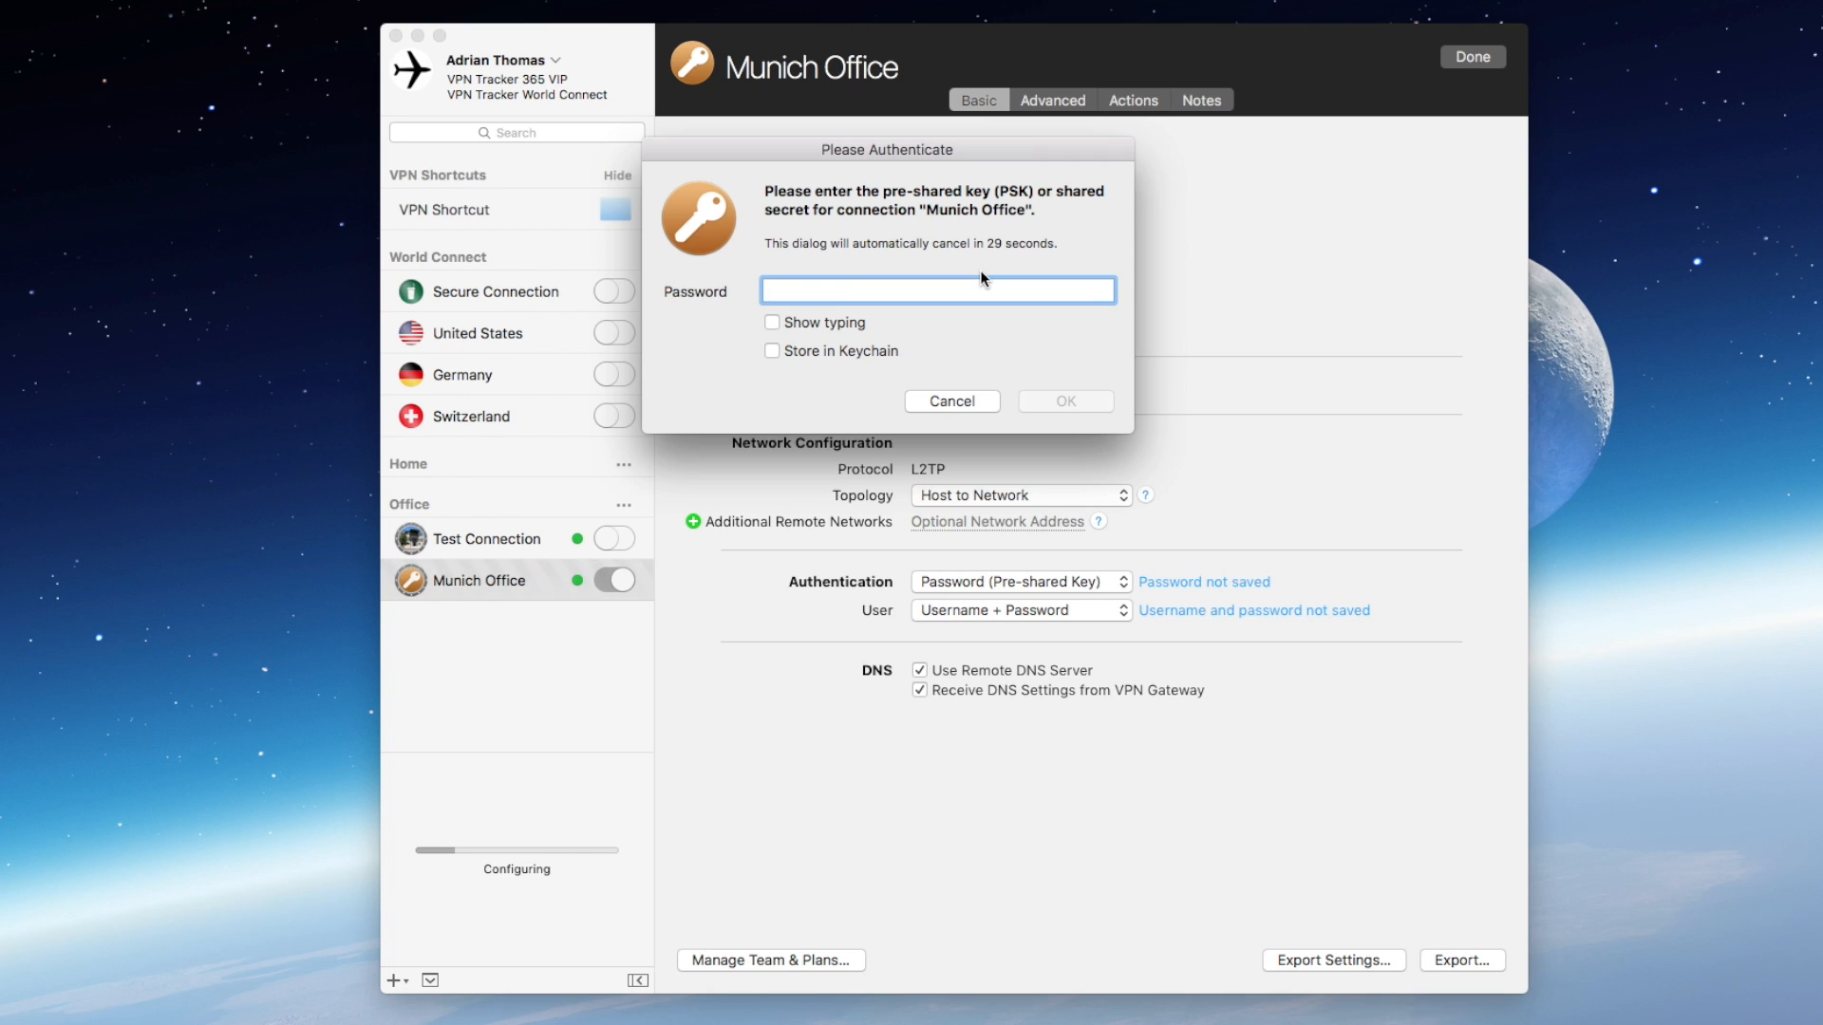
# Paste the pre-shared key into the Password field with Show typing on, and confirm it
pyautogui.press('super+Tab')
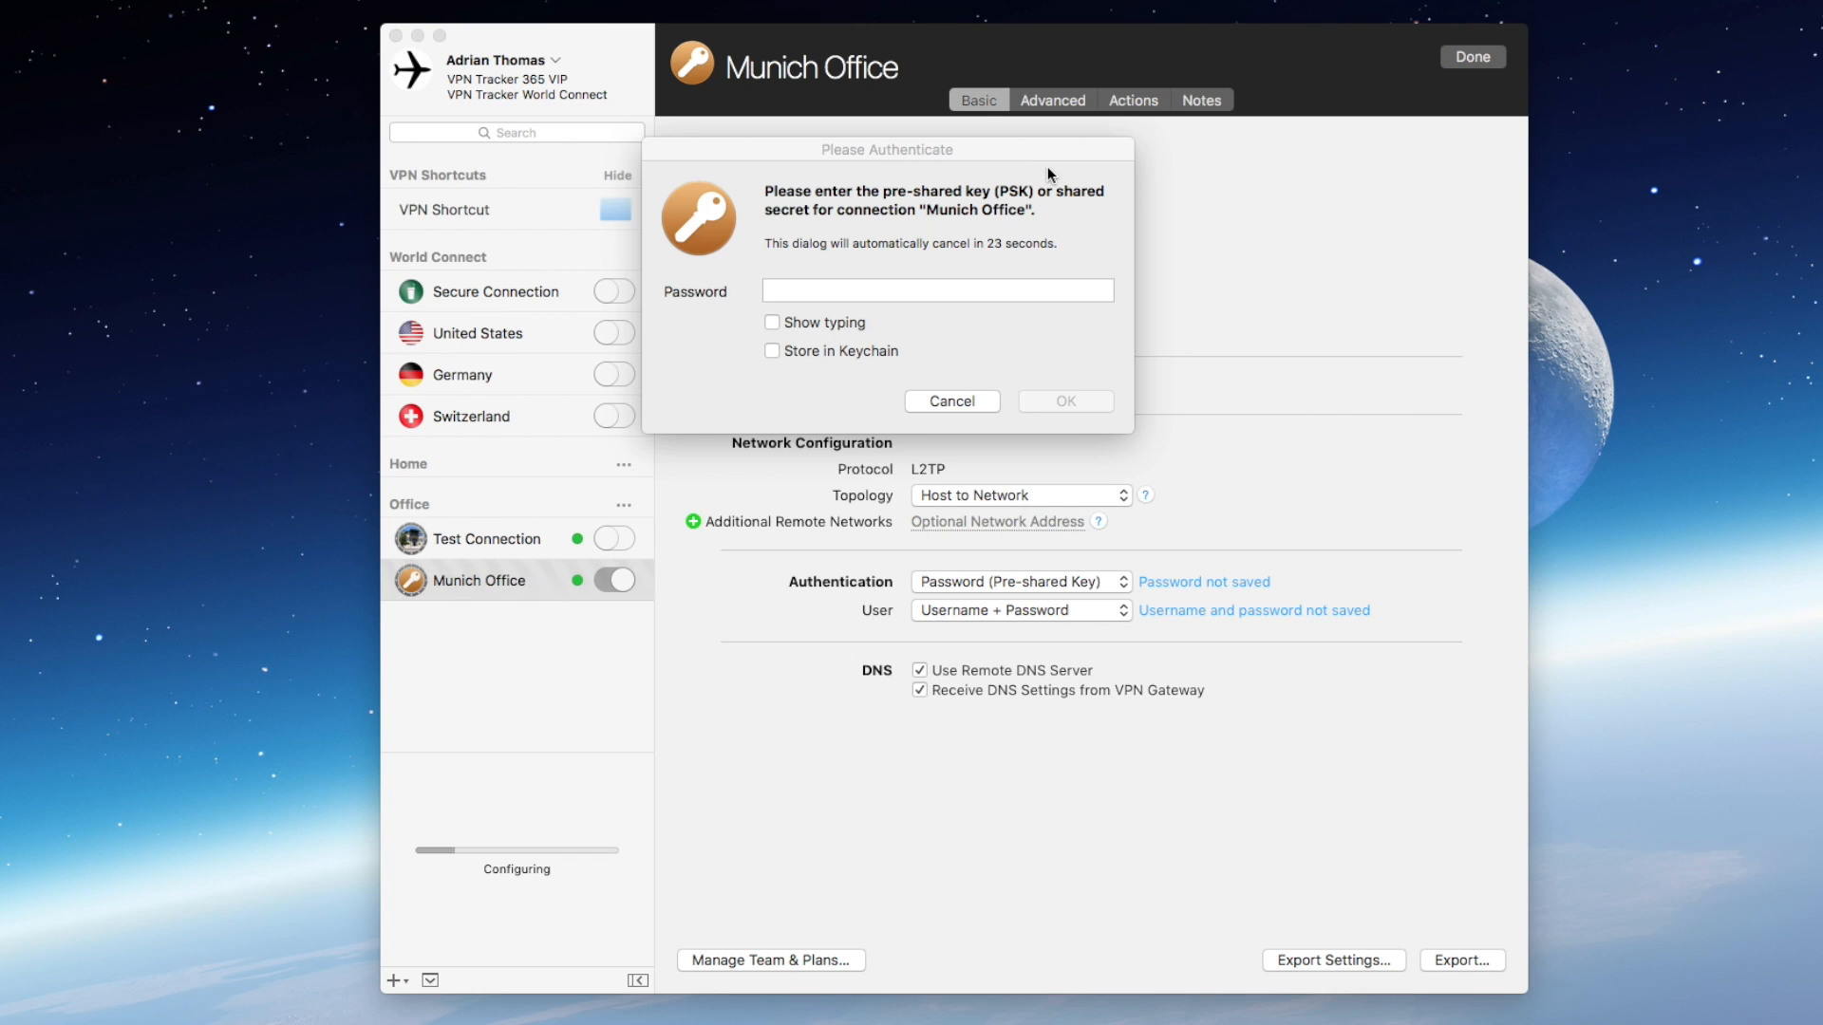
pyautogui.click(1042, 218)
pyautogui.click(823, 323)
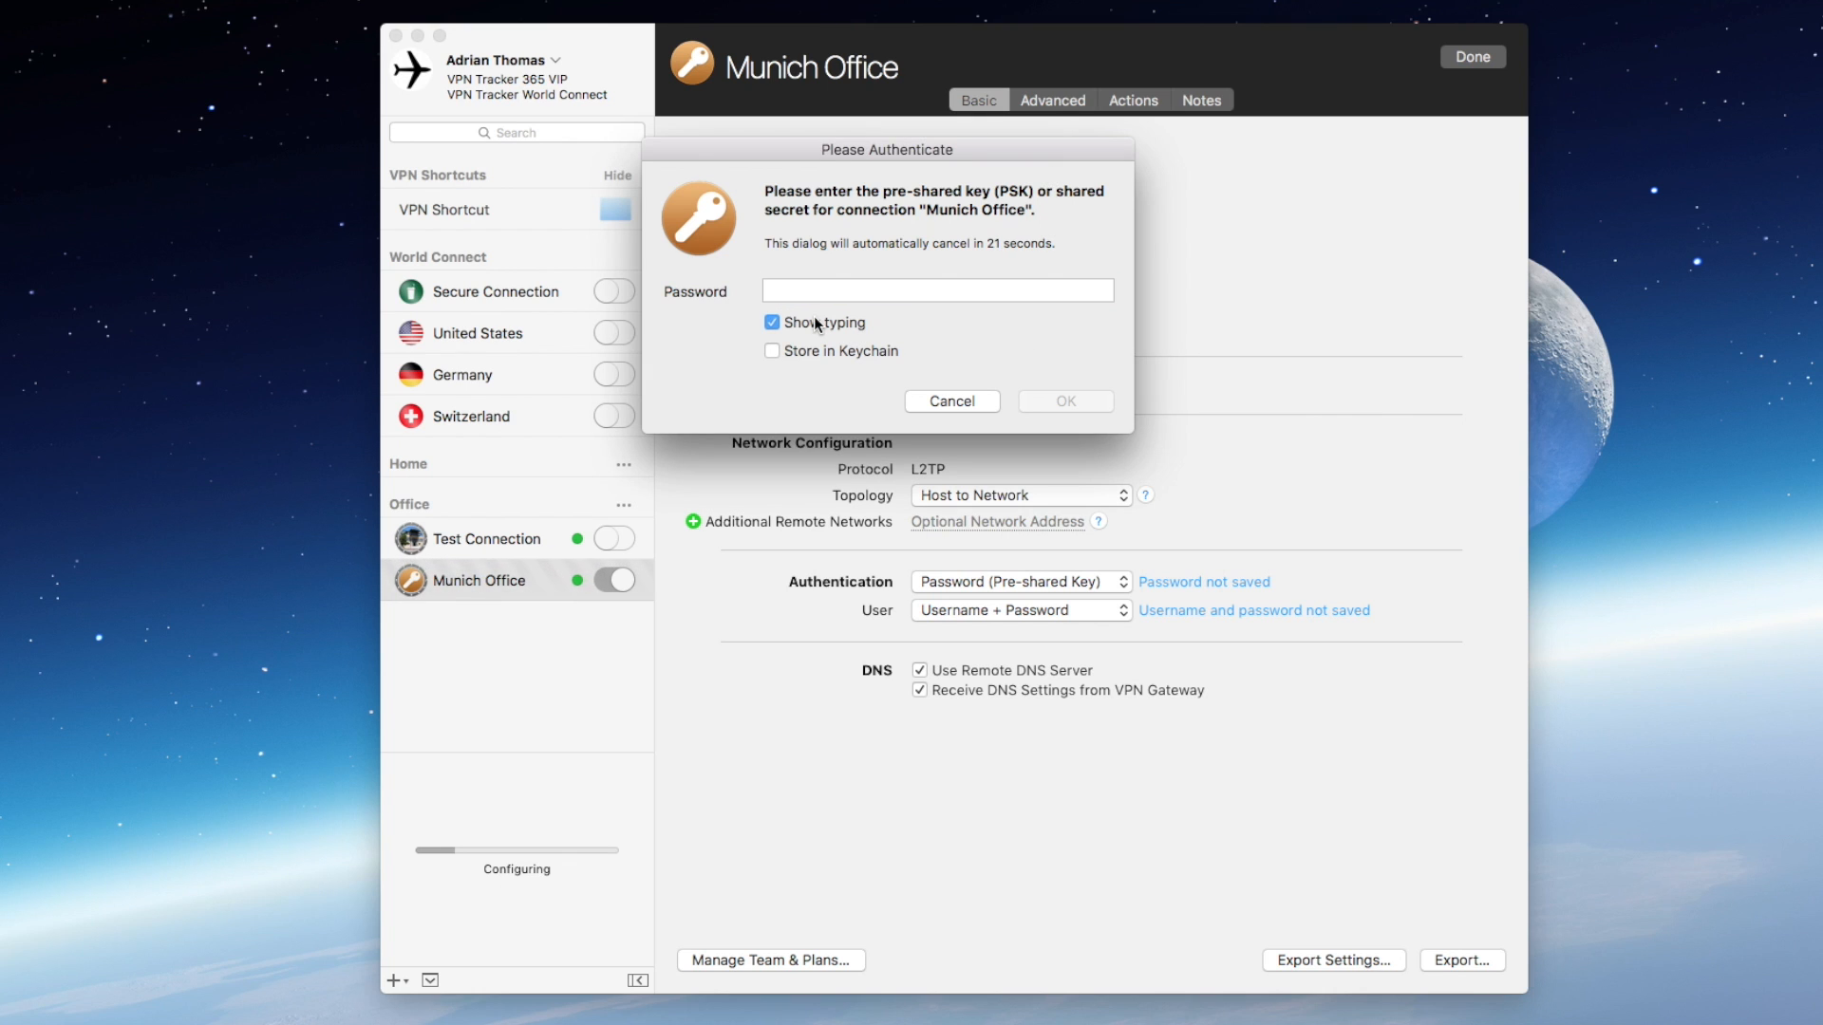
pyautogui.click(843, 295)
pyautogui.press('super+v')
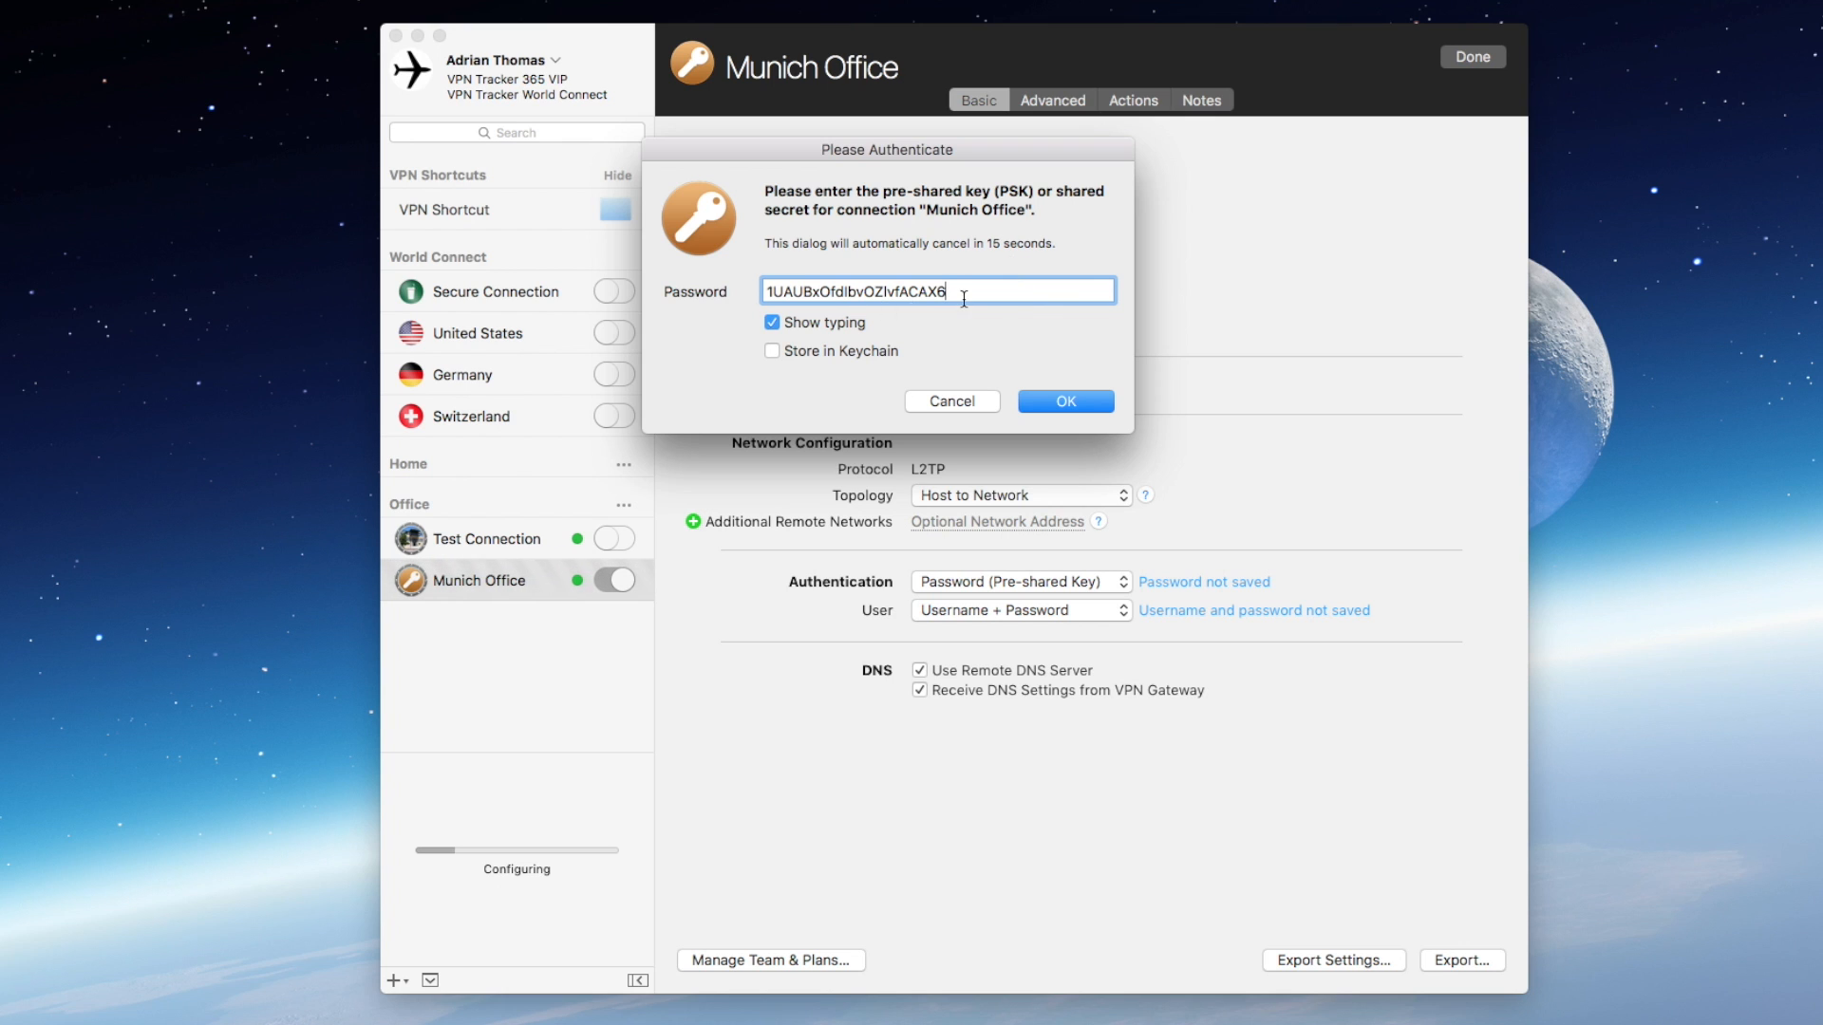
pyautogui.click(1079, 406)
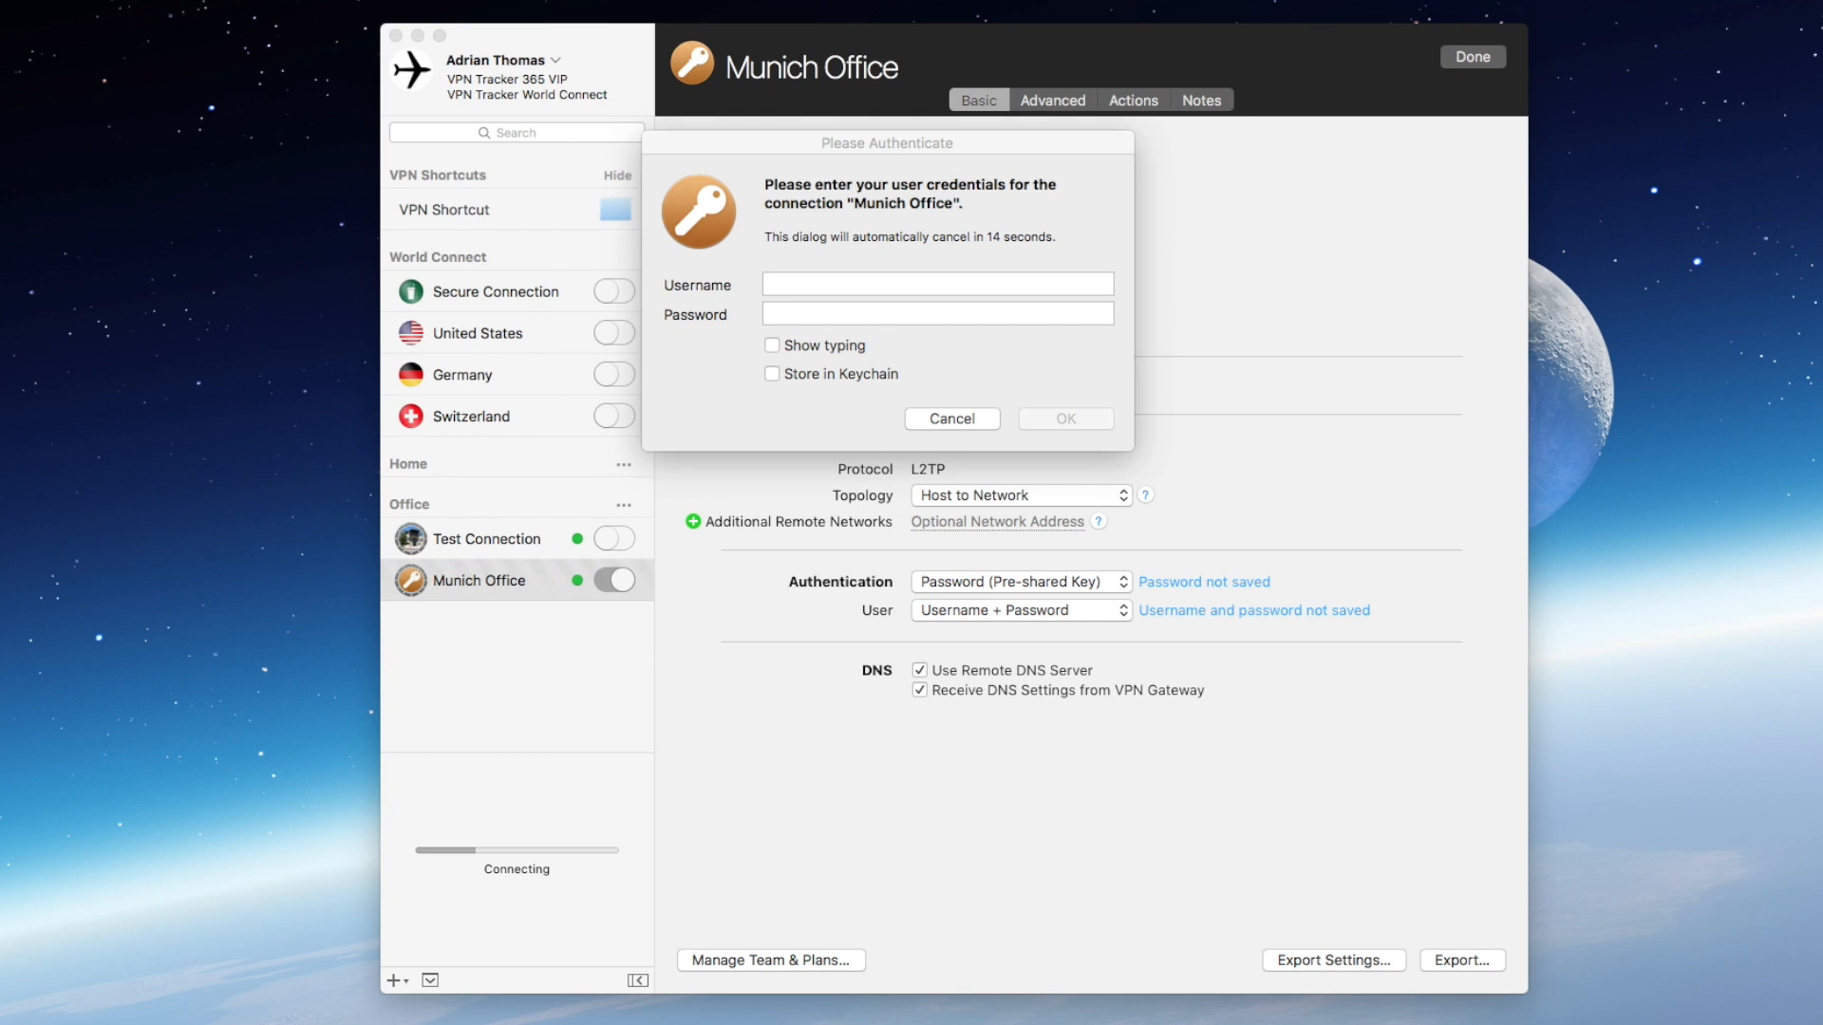
# Enter the VPN username and password, show typing, and submit to connect Munich Office
pyautogui.click(965, 298)
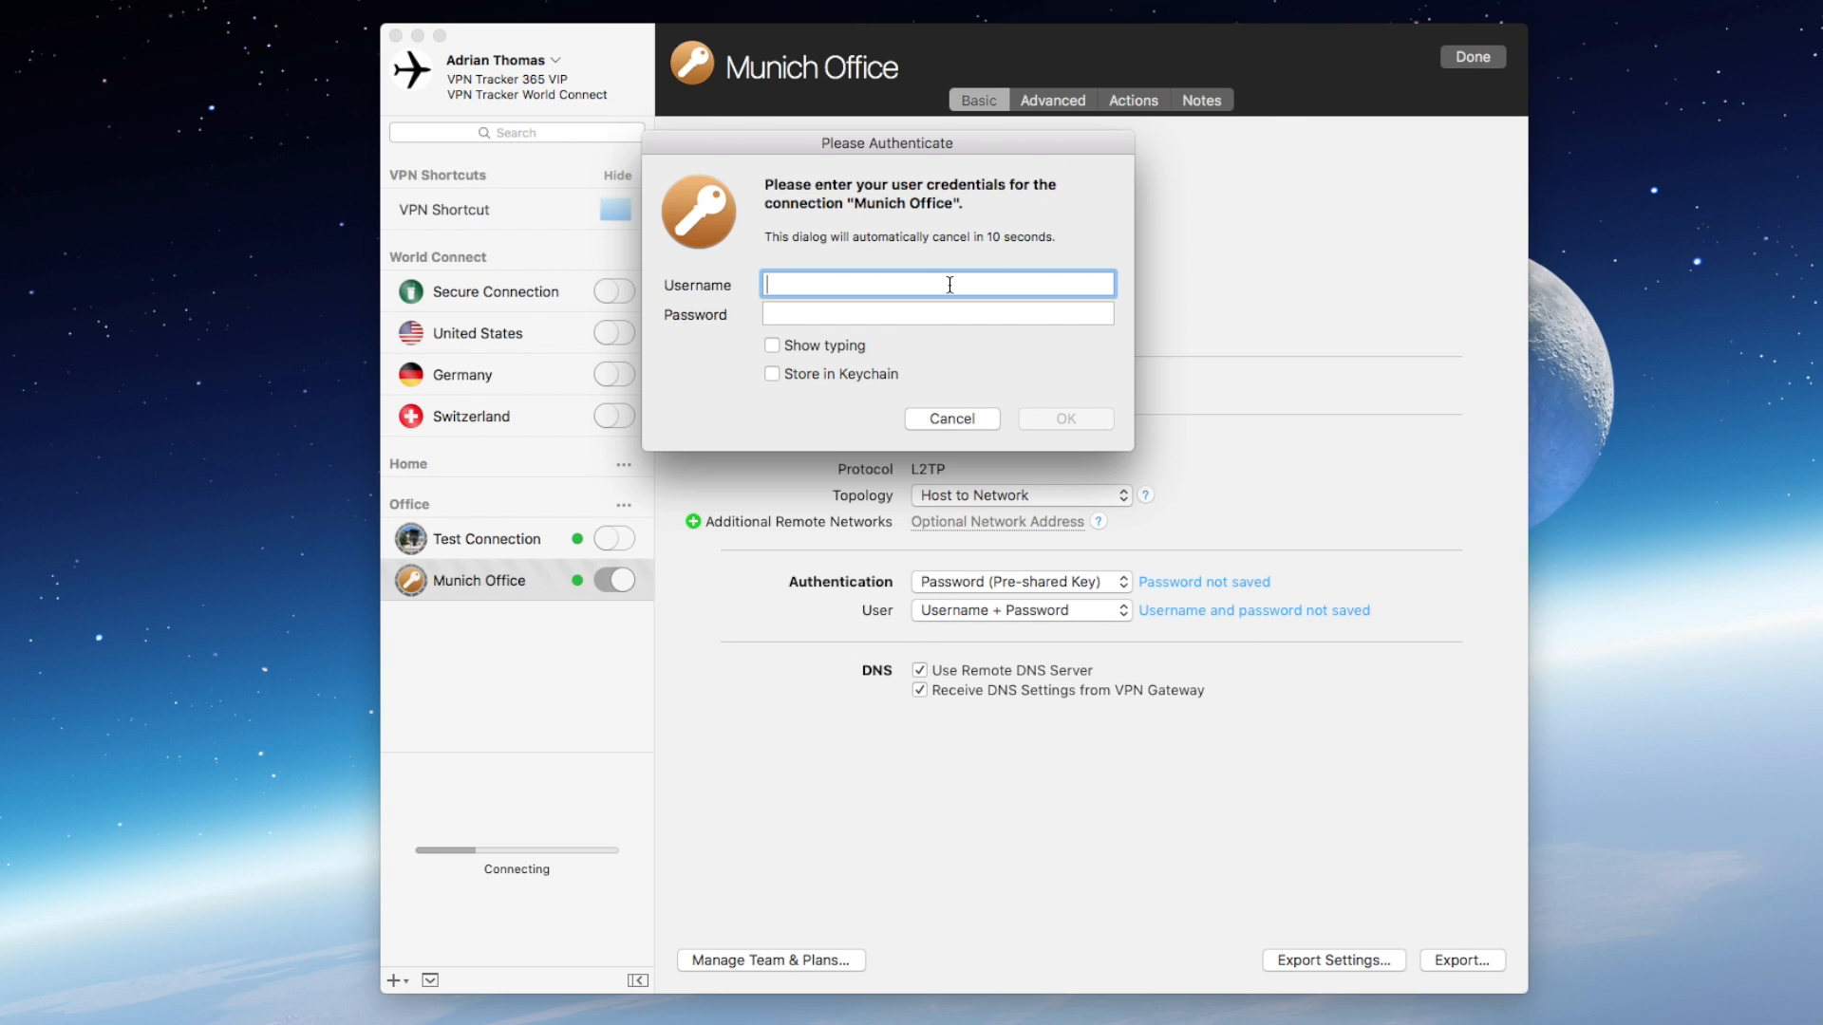
pyautogui.write('vpnuser1')
pyautogui.press('Tab')
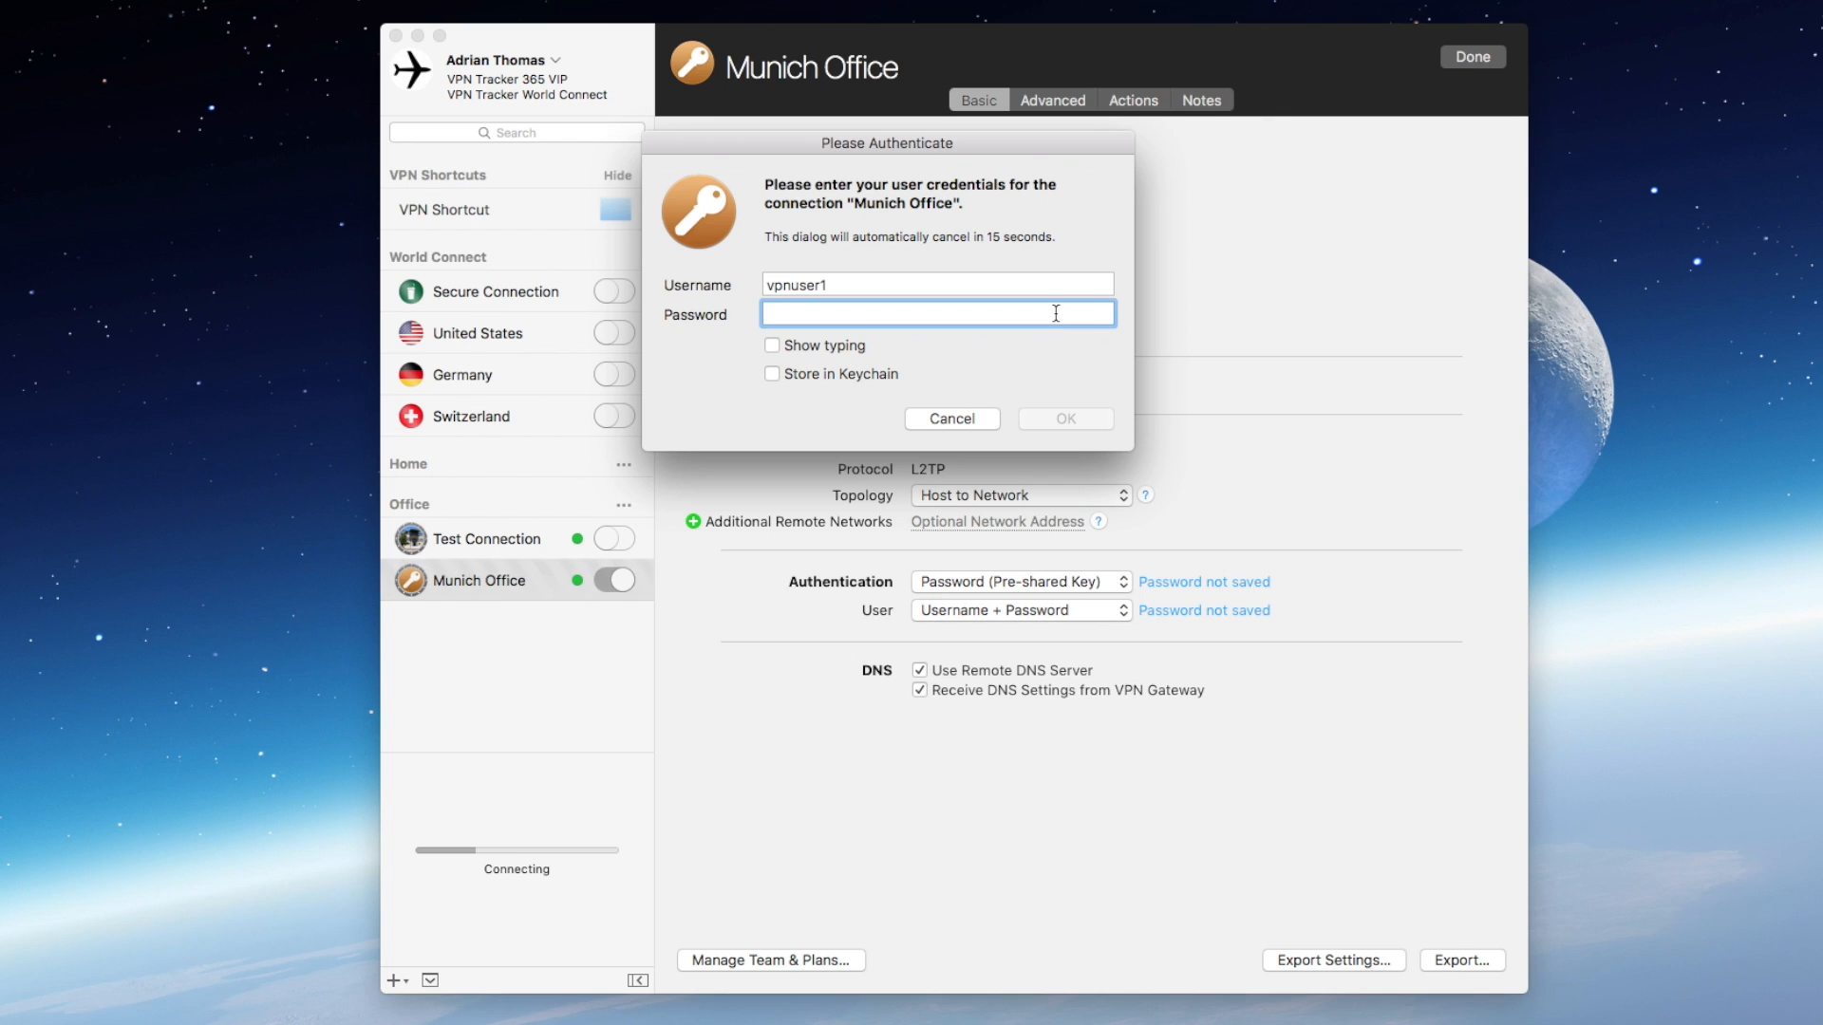
pyautogui.write('••••••••••••••')
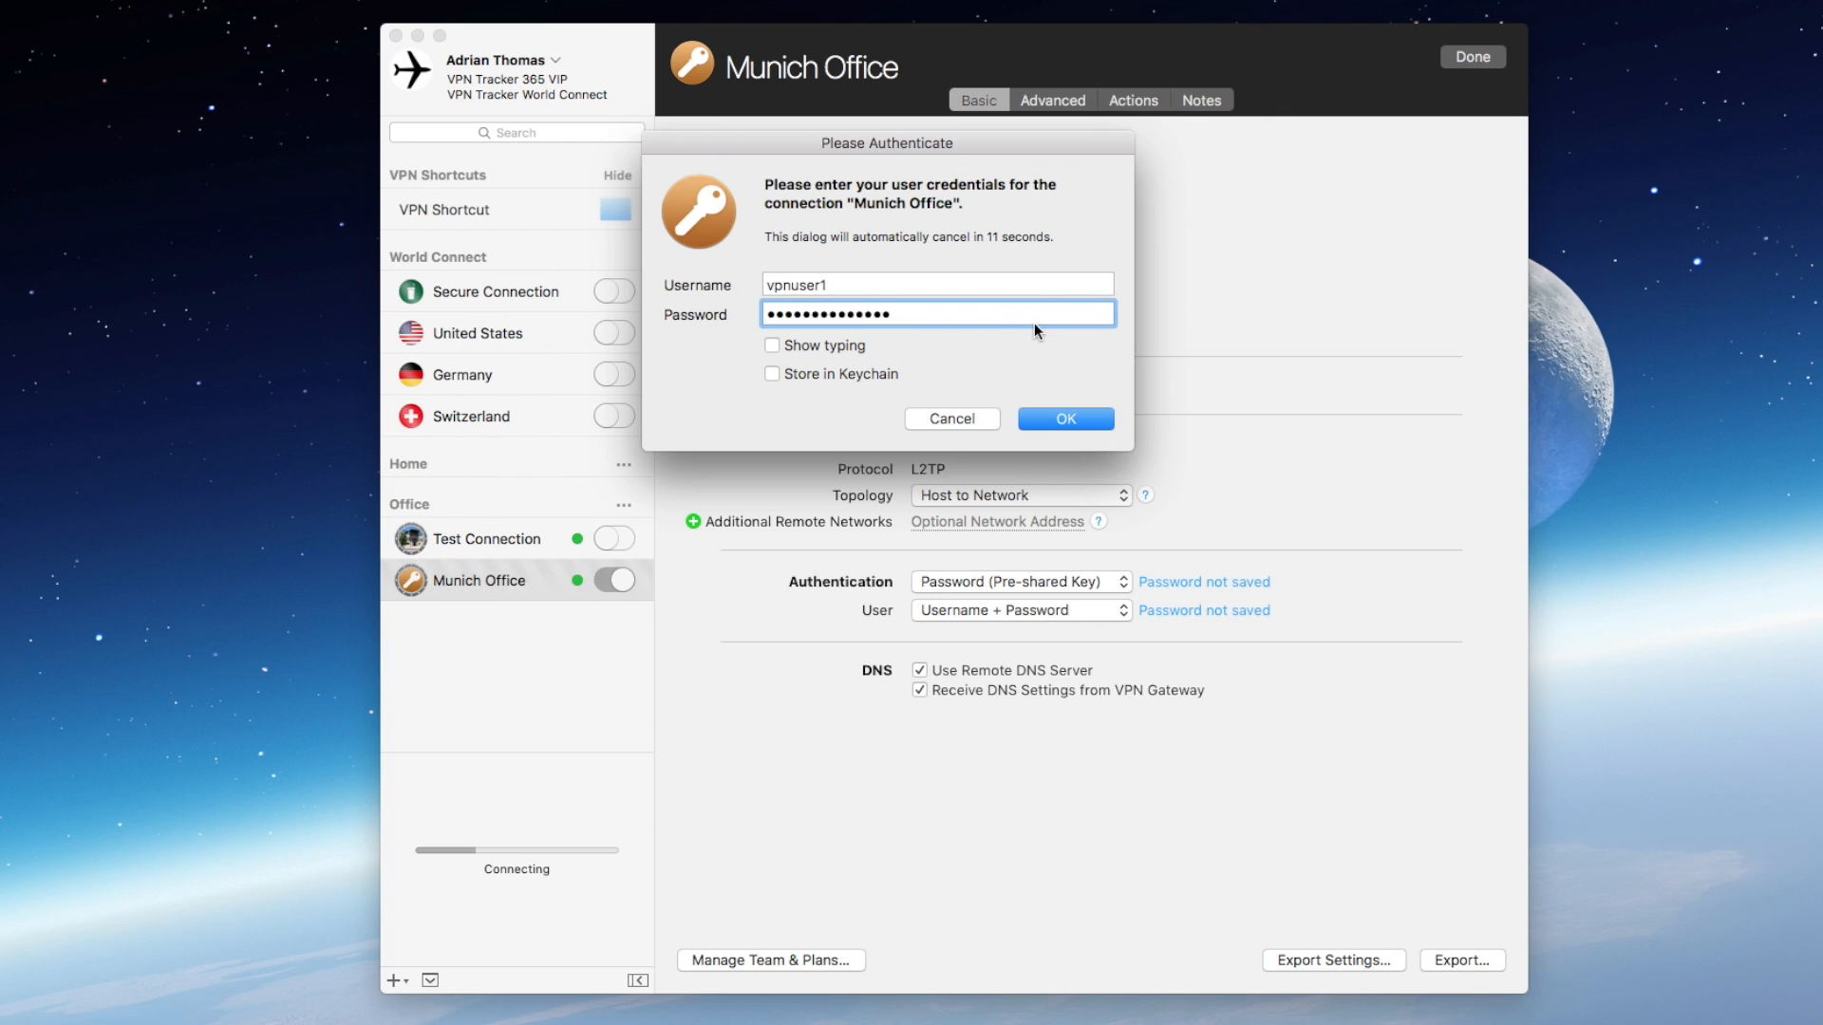
pyautogui.click(843, 348)
pyautogui.click(1069, 414)
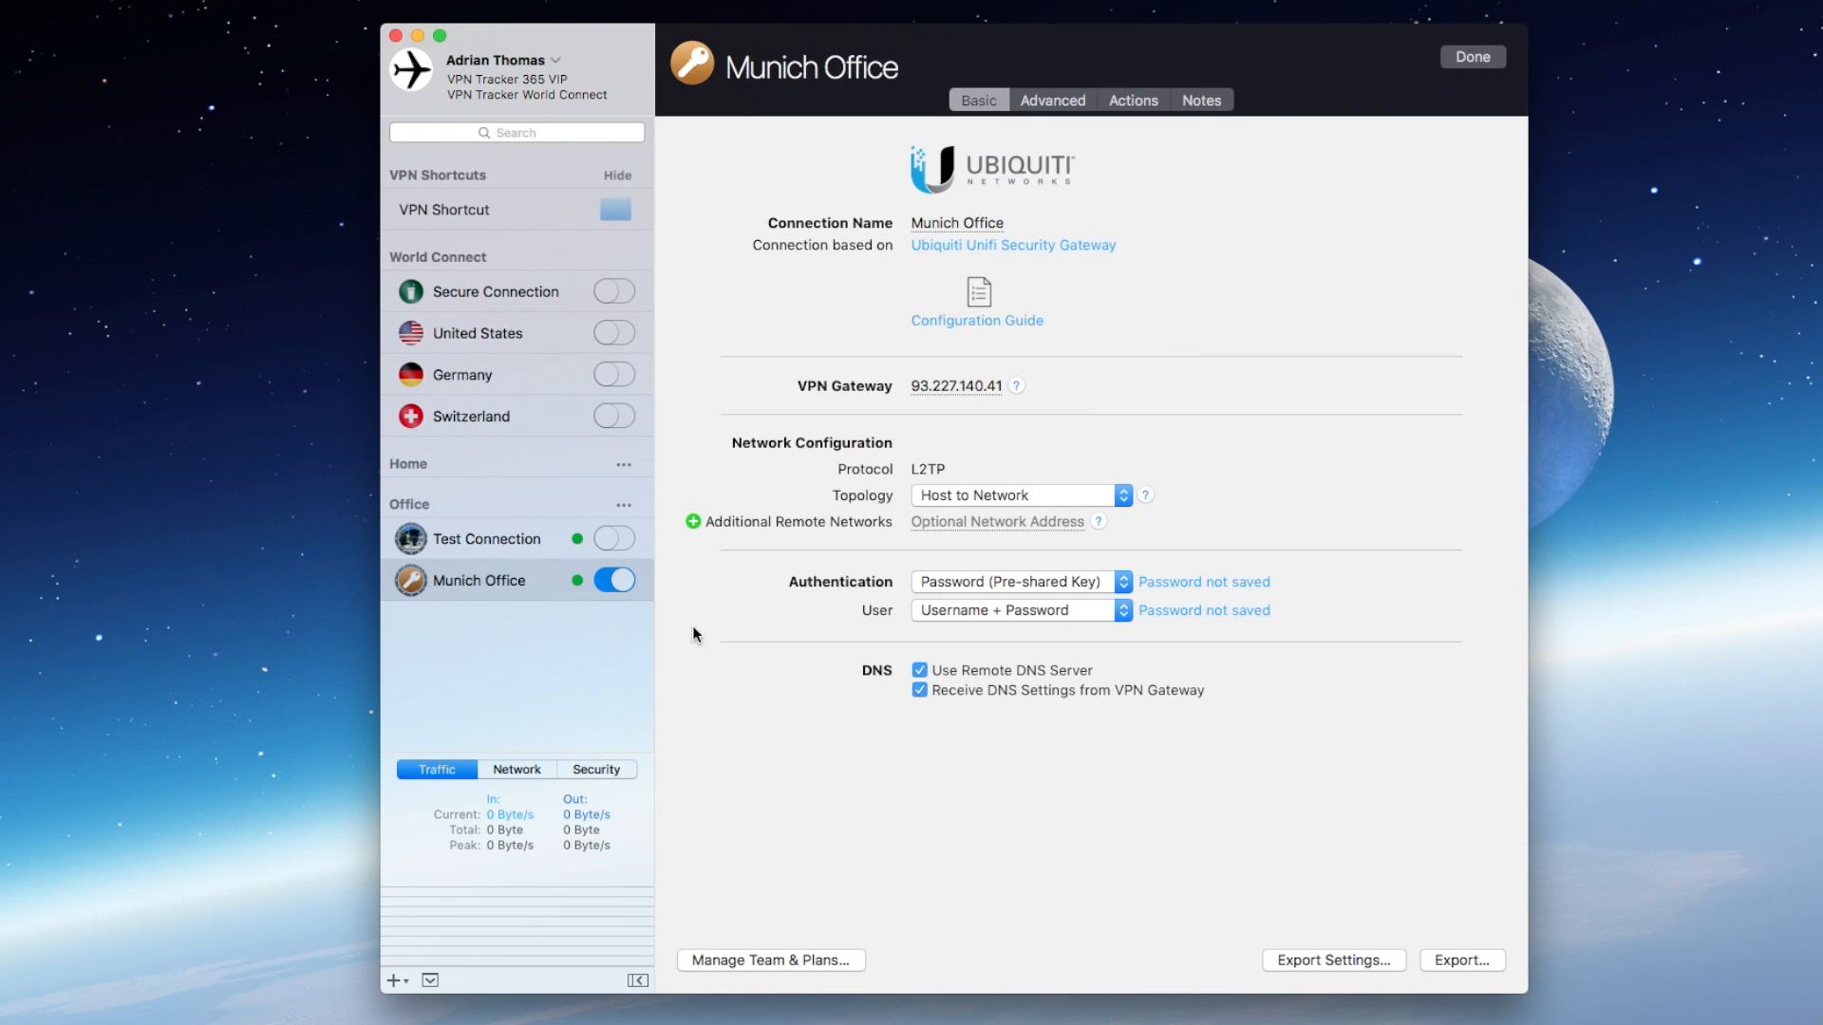
# Exit the Munich Office settings, view its Status diagram, and begin a Technical Support Report
pyautogui.click(1475, 57)
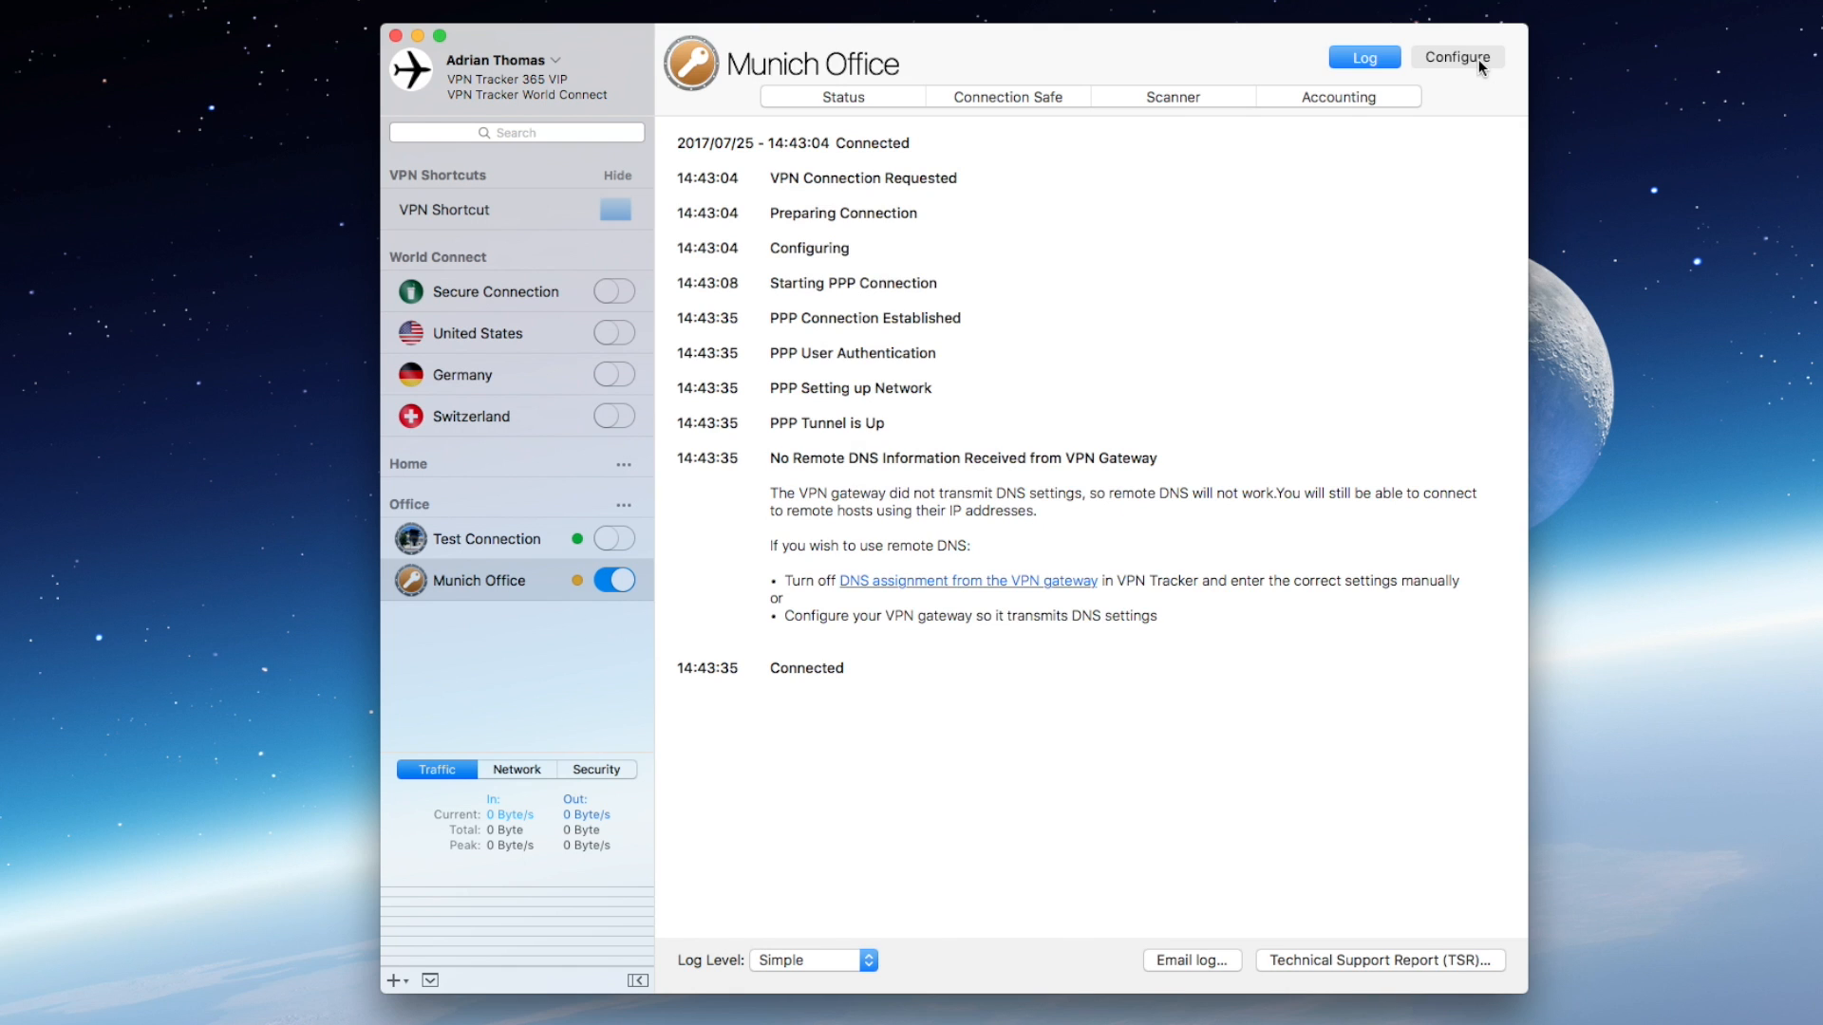
pyautogui.click(879, 99)
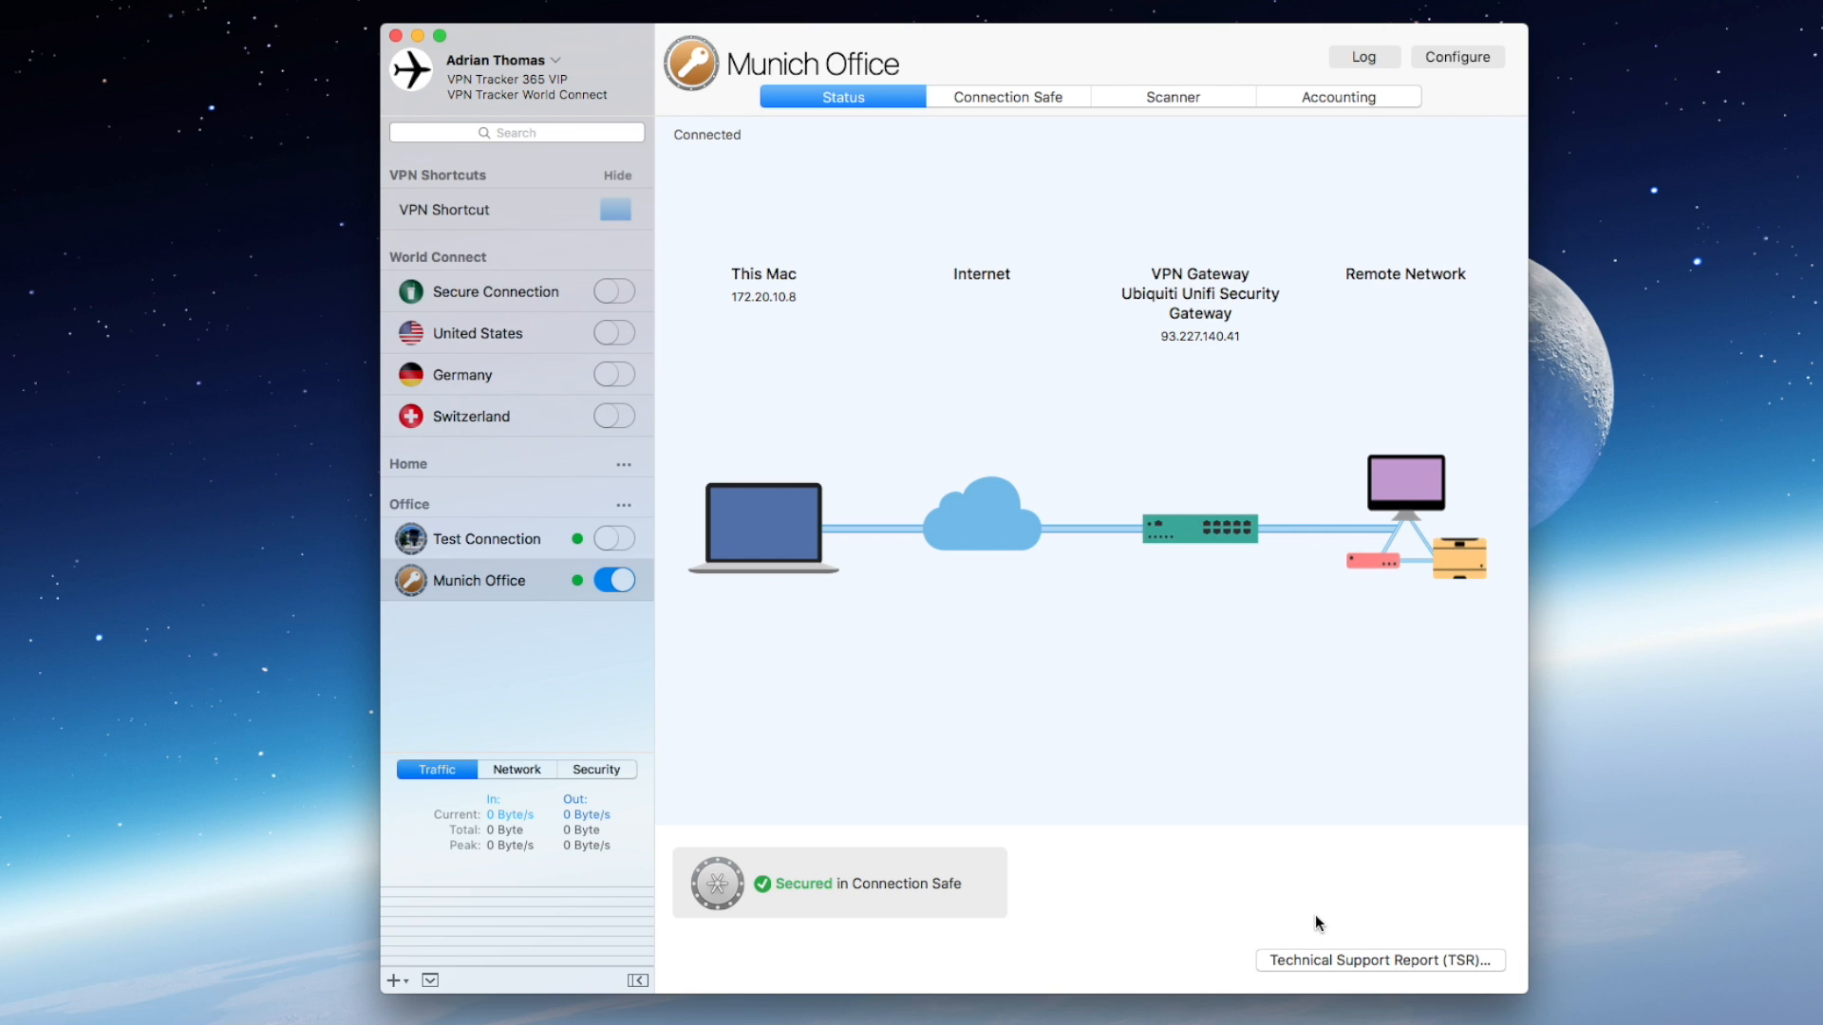
pyautogui.click(1403, 966)
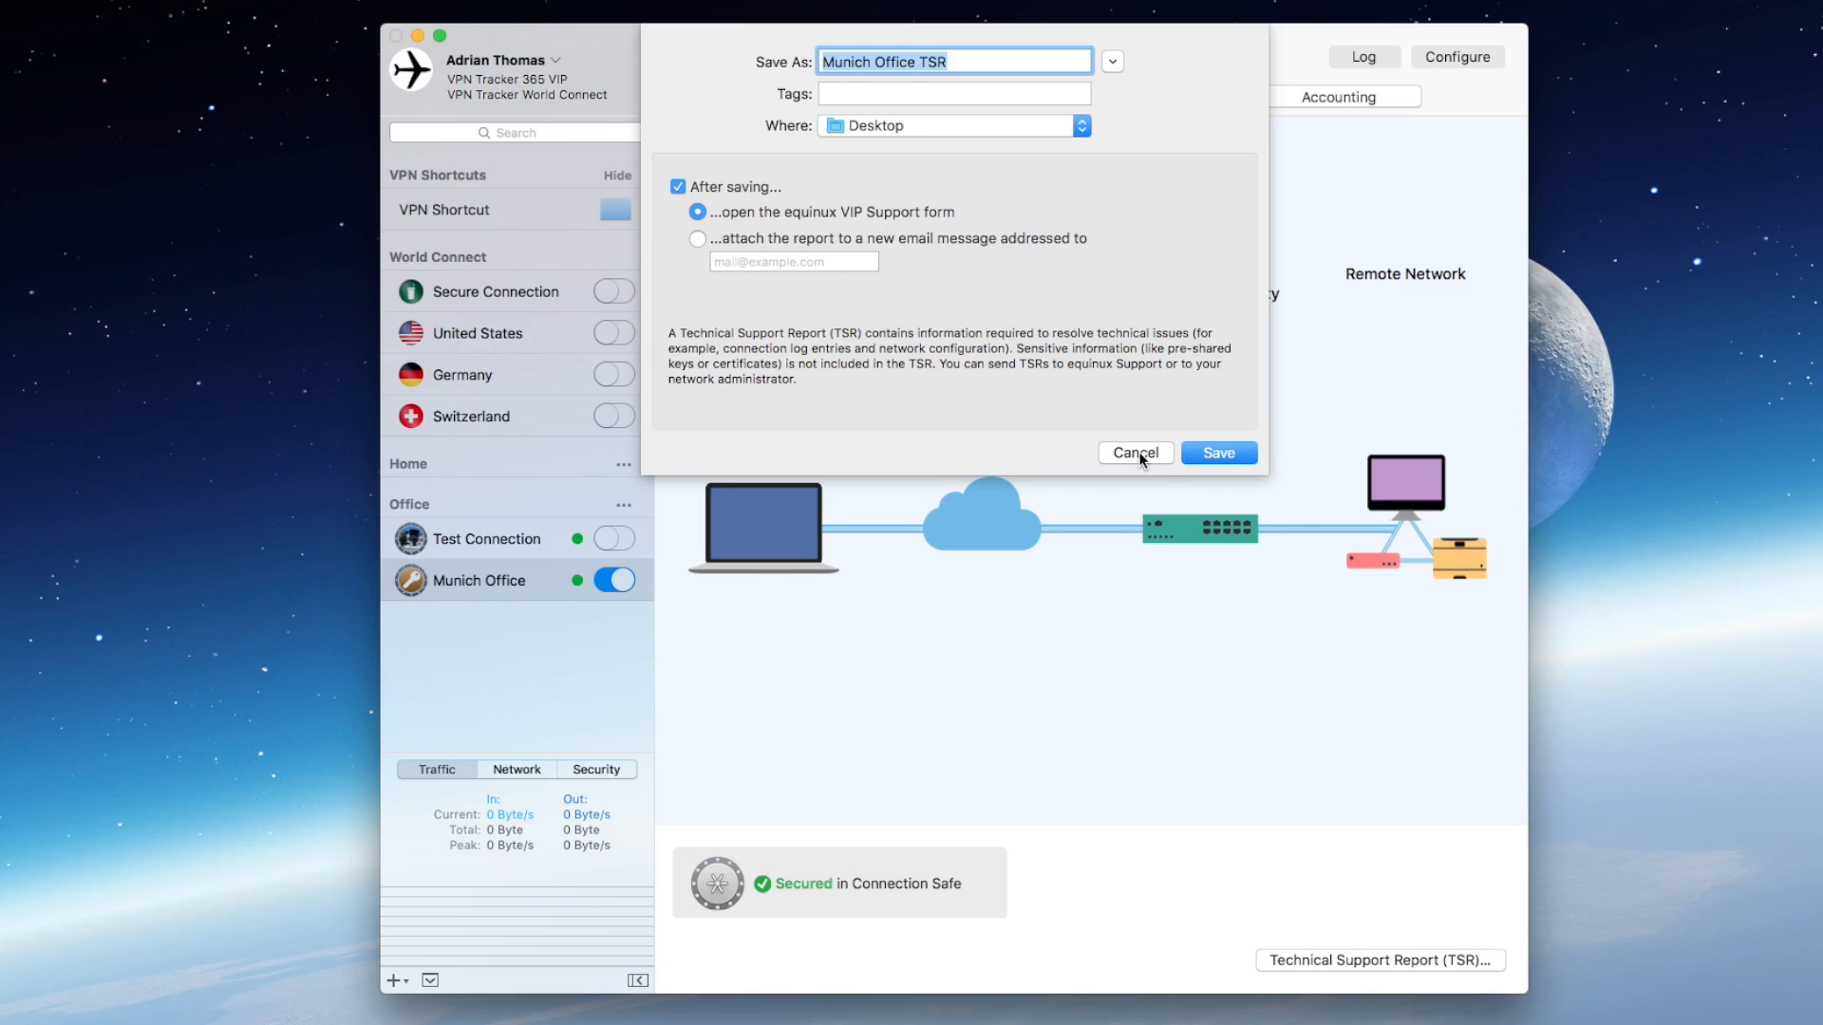
pyautogui.click(1140, 458)
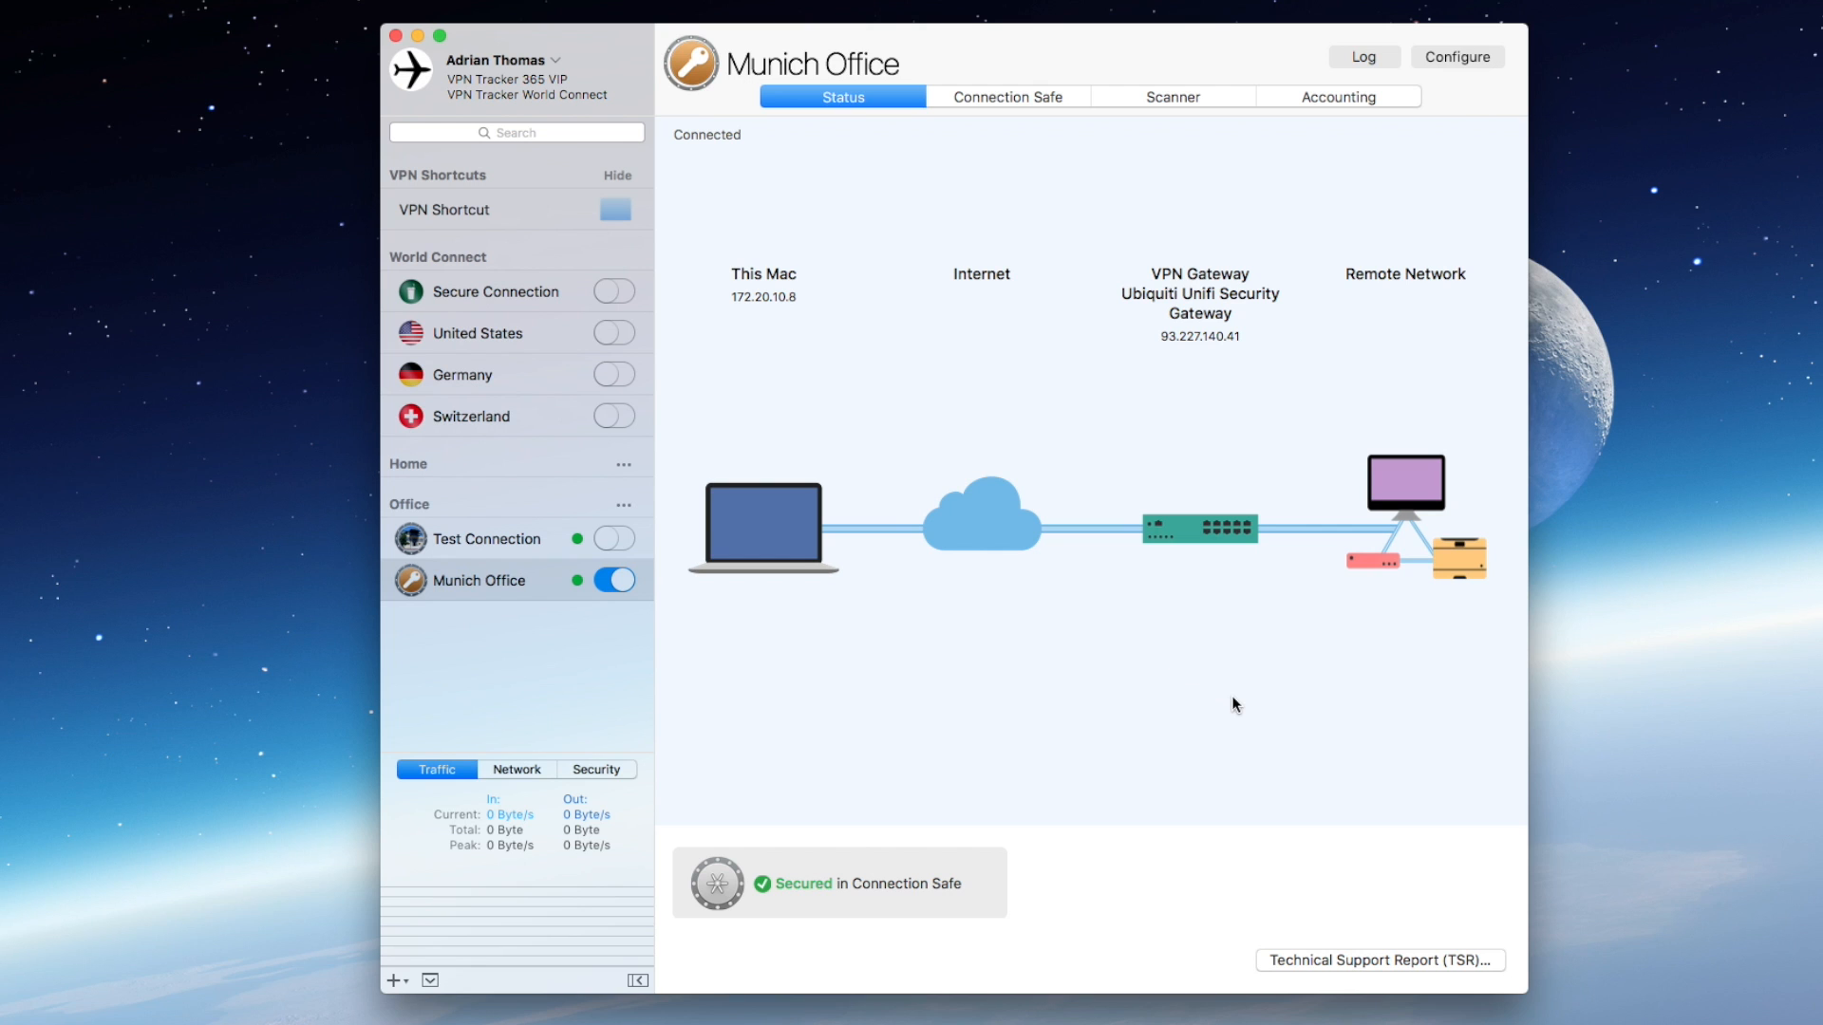
# Place a Web Browser shortcut and a File Server shortcut on the VPN Shortcuts grid
pyautogui.click(503, 208)
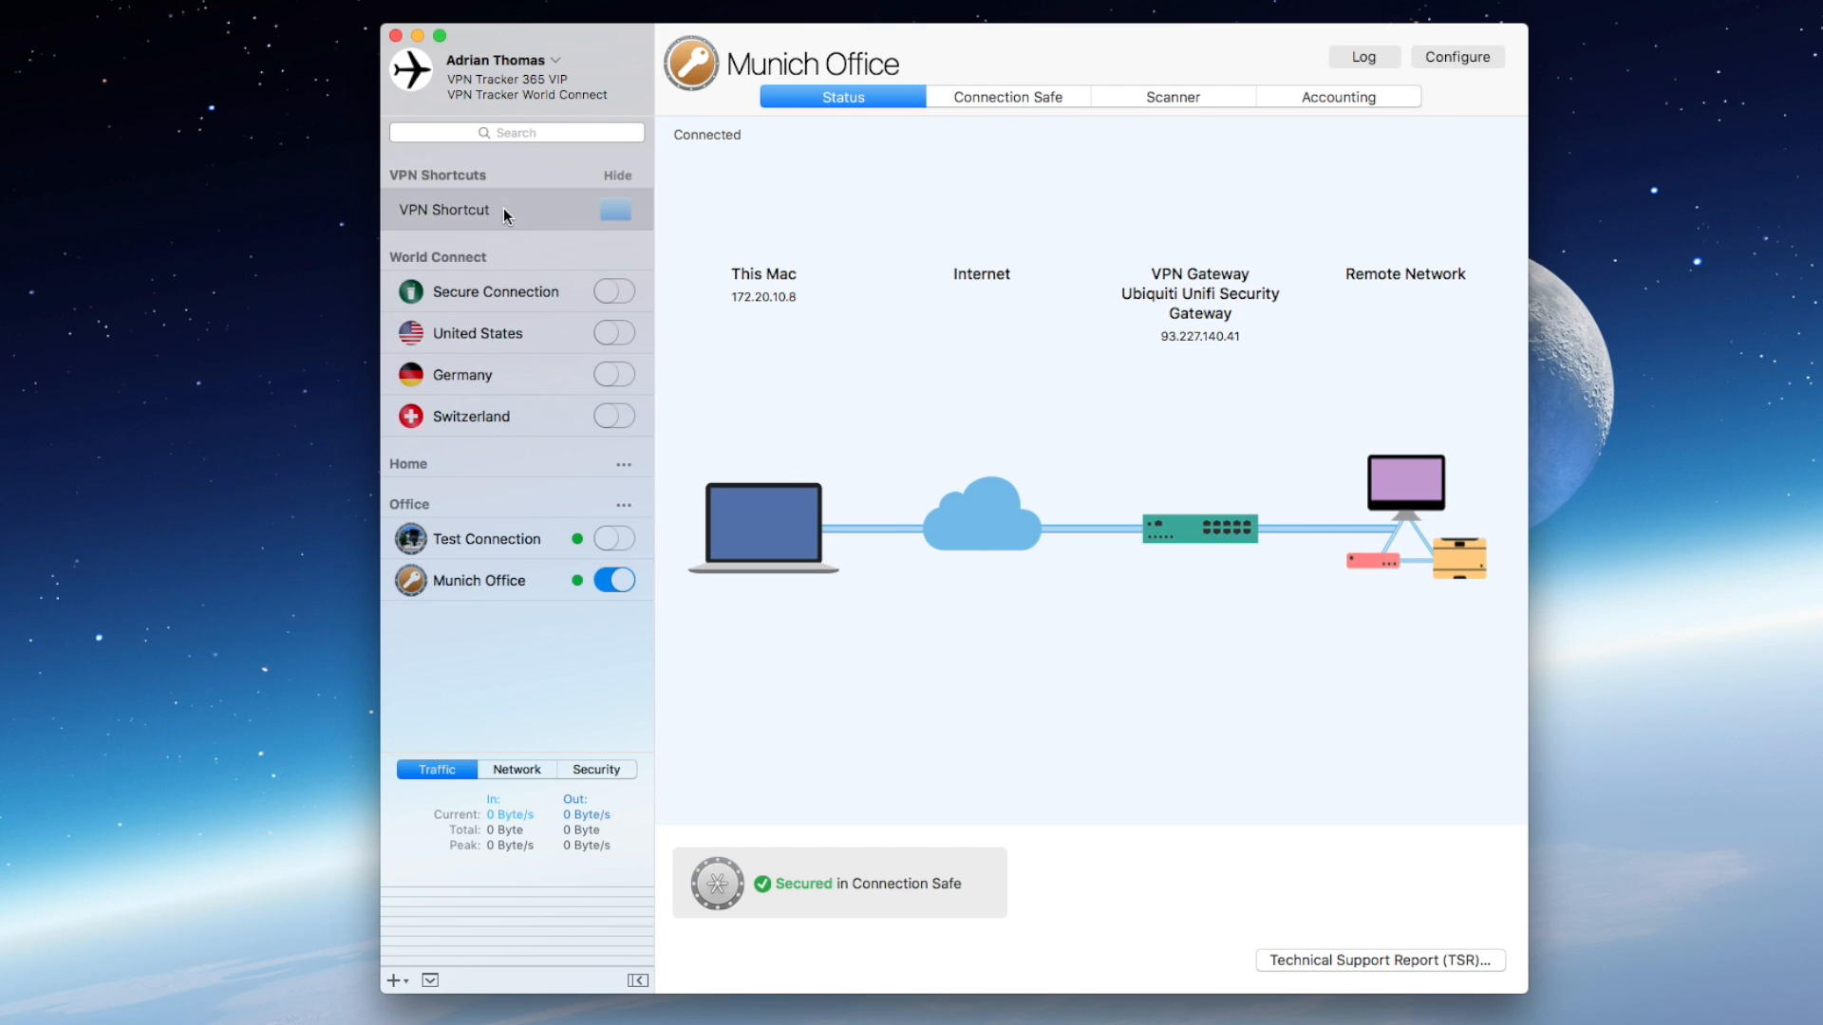
pyautogui.click(738, 978)
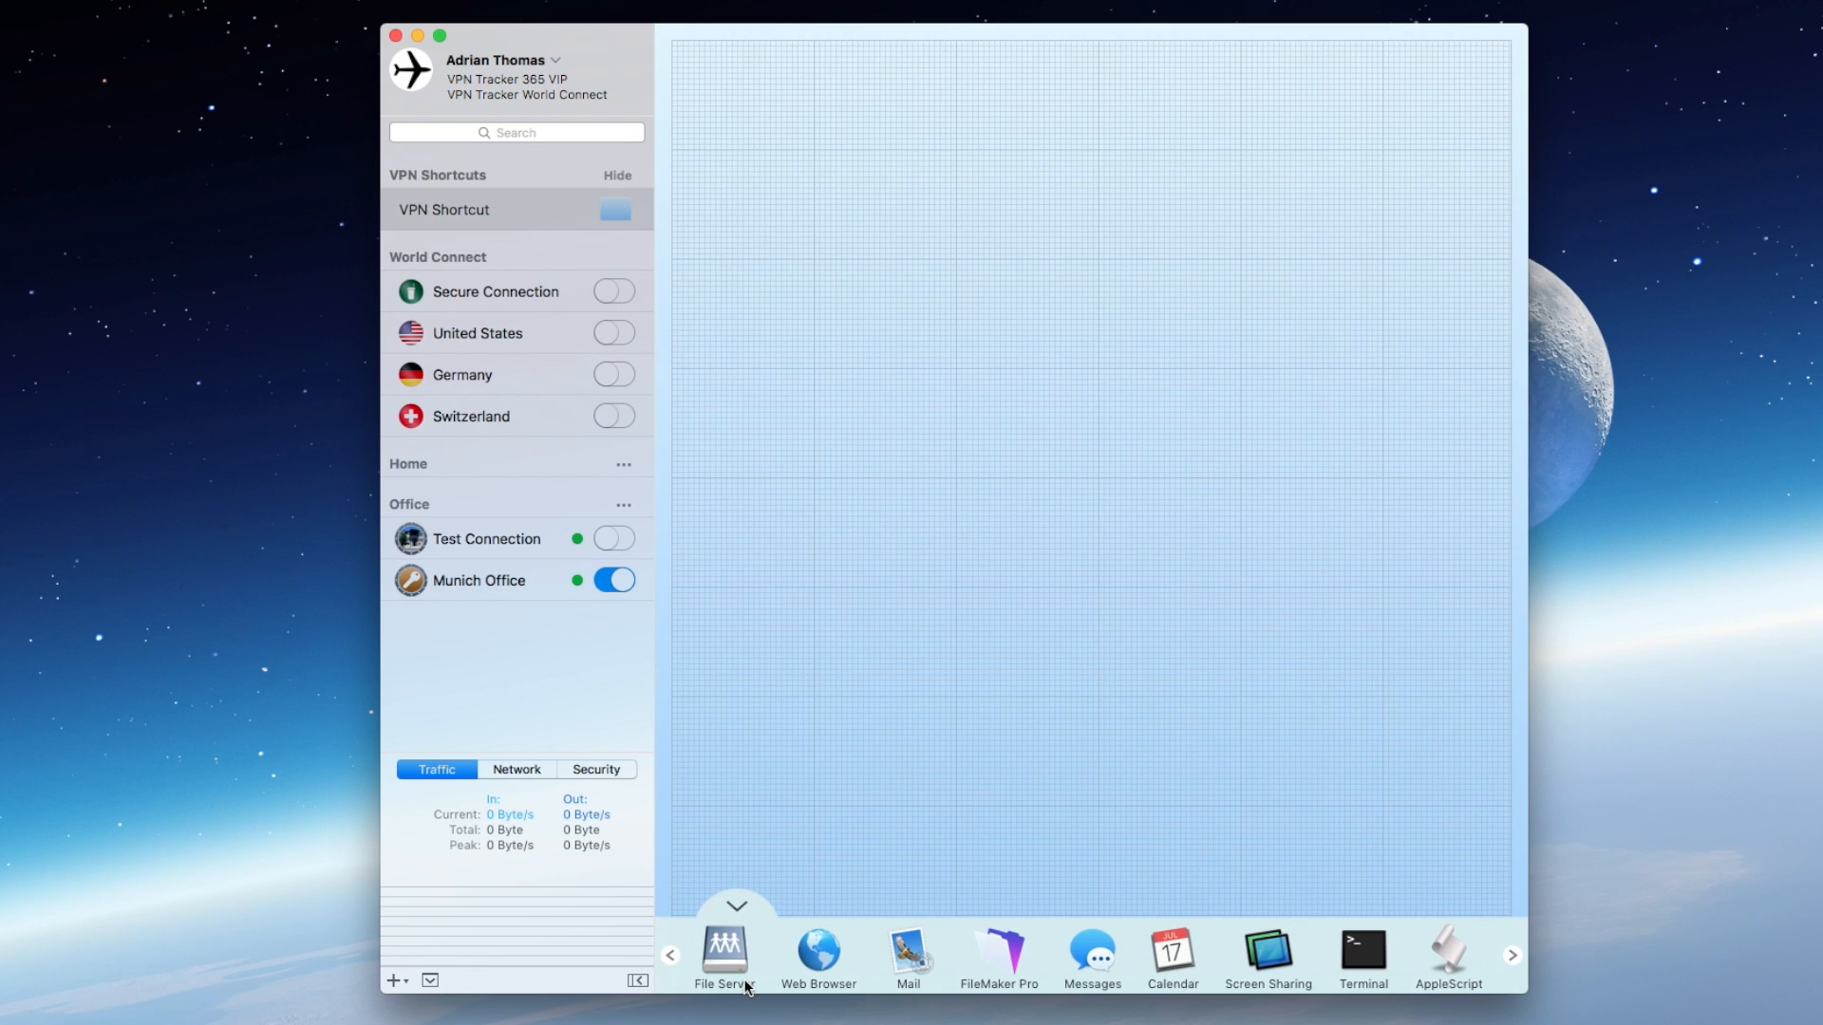
pyautogui.moveTo(828, 959); pyautogui.dragTo(914, 387)
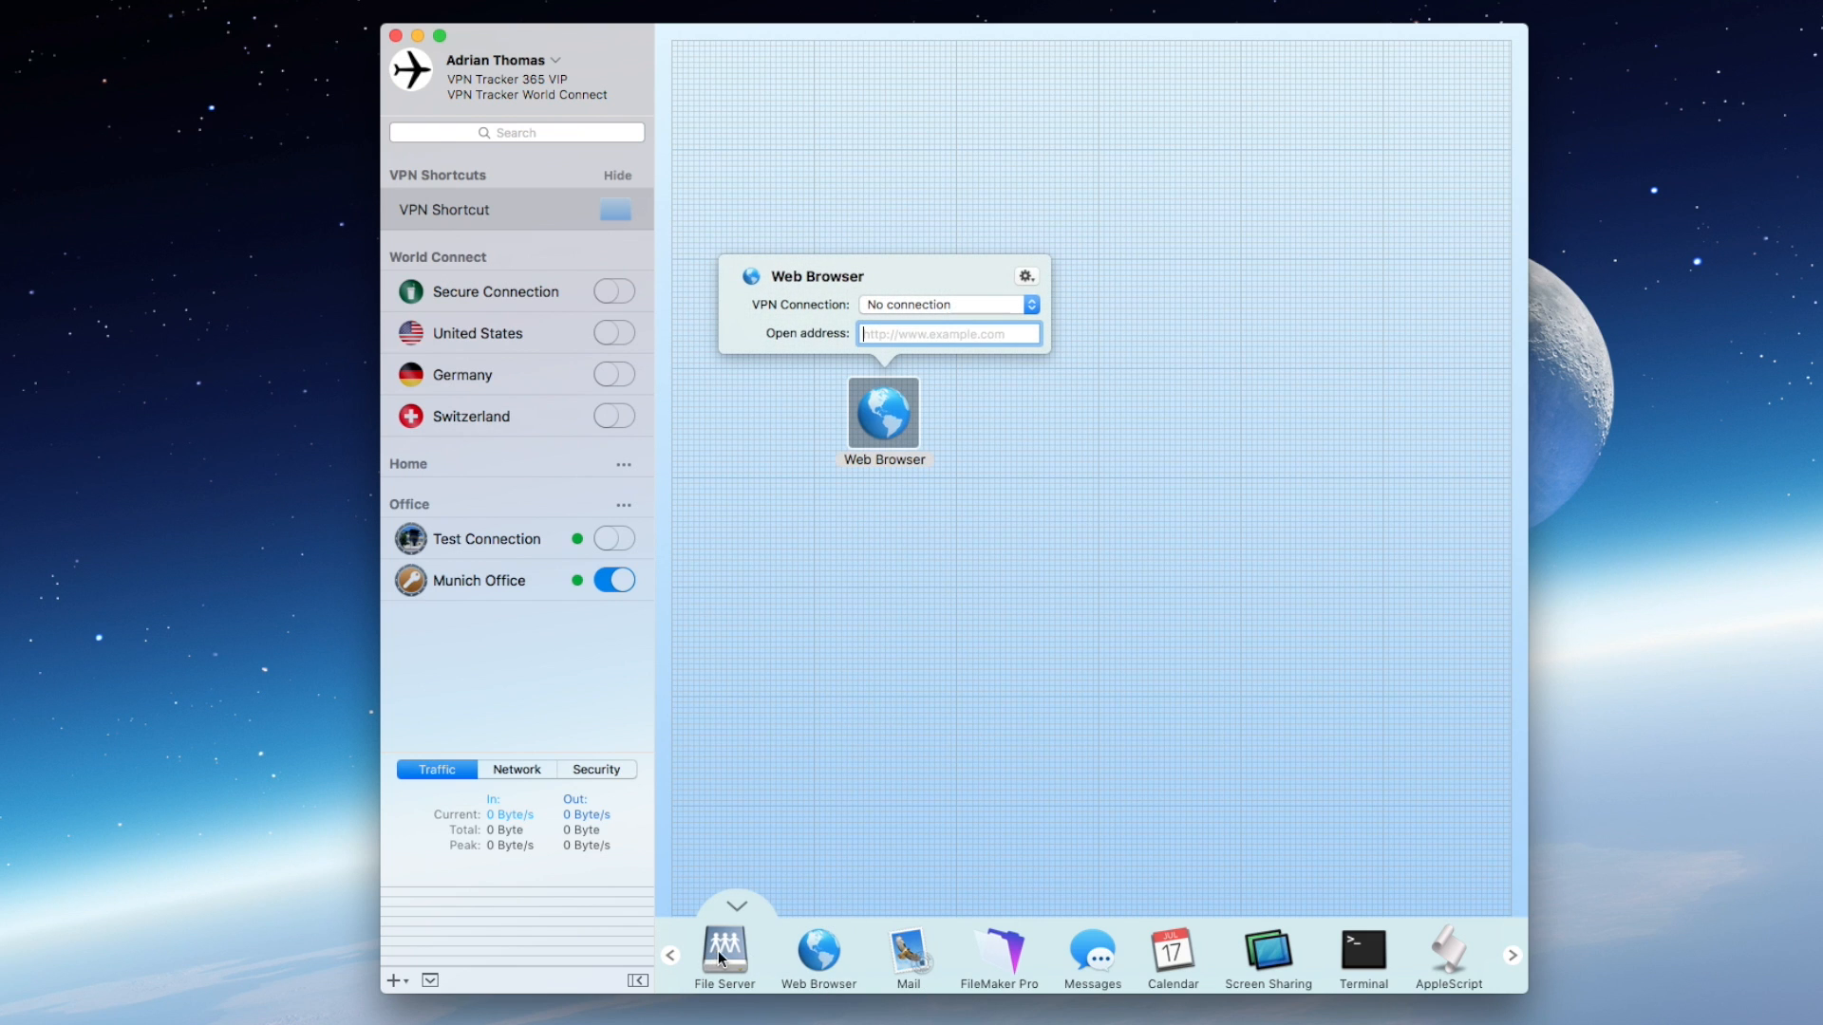
pyautogui.moveTo(718, 949); pyautogui.dragTo(1192, 411)
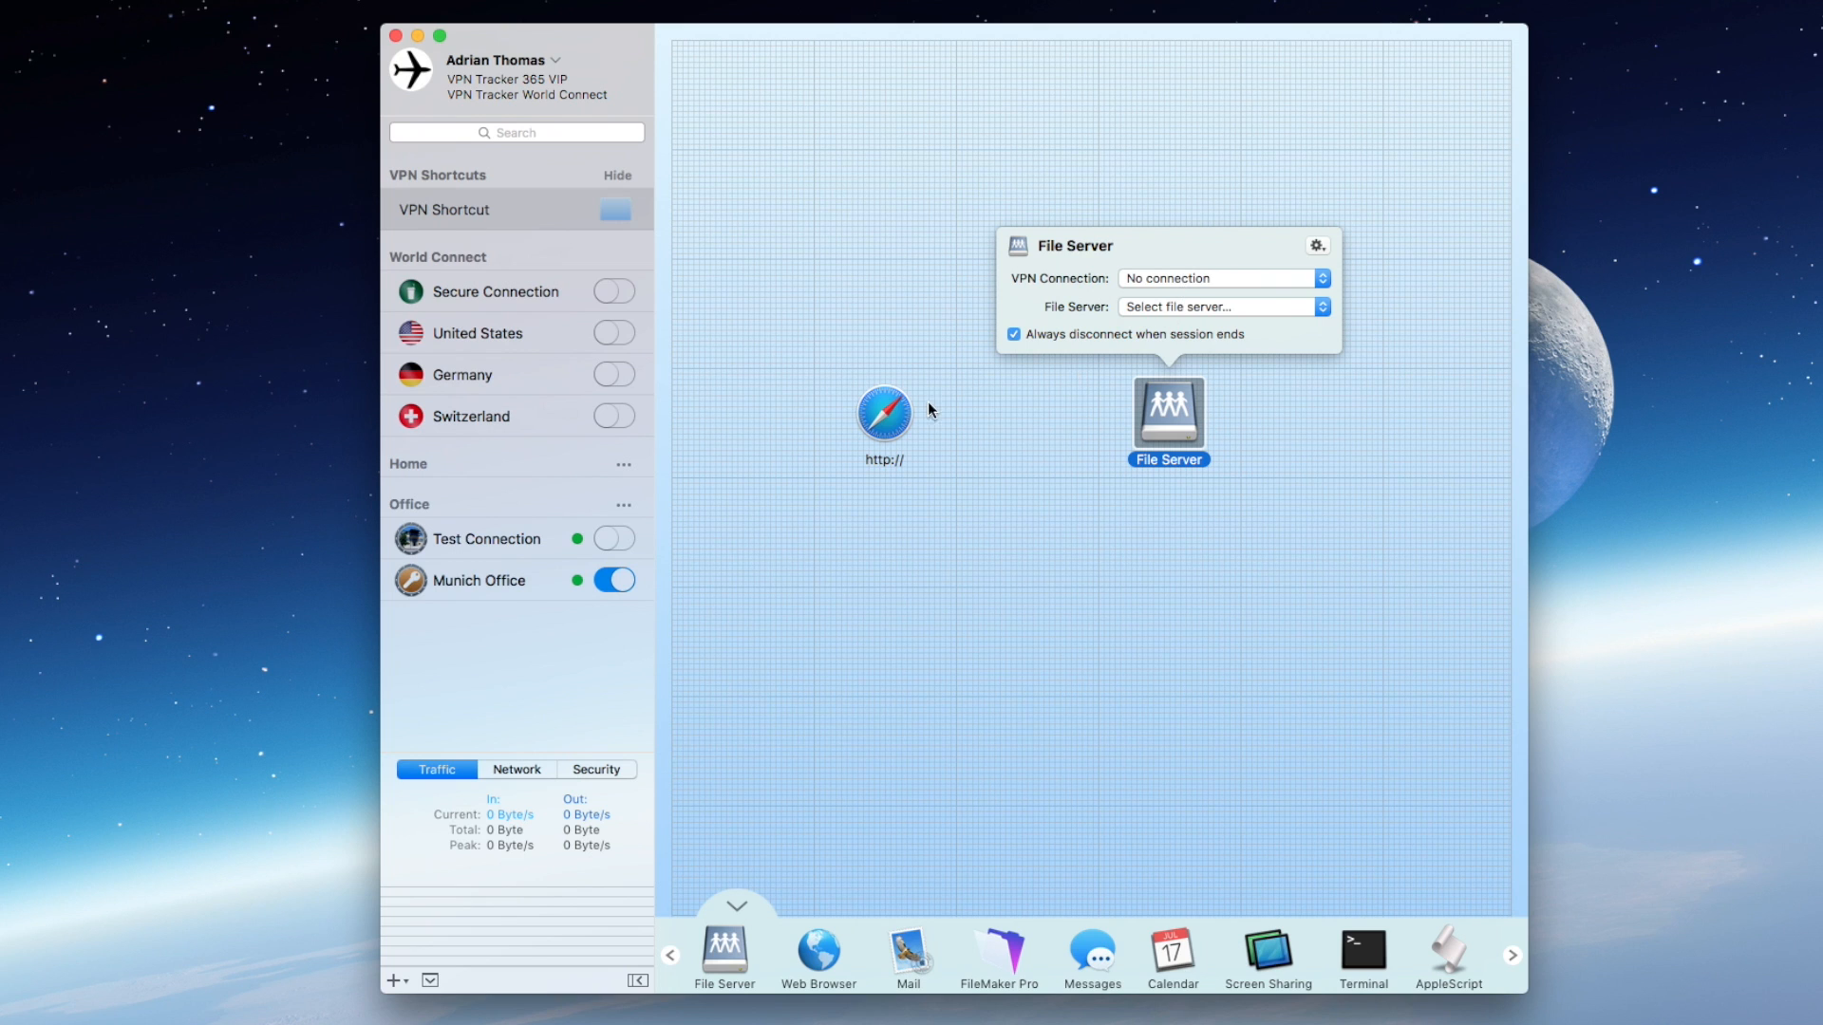
# Set the browser shortcut's address to intranet.example.com
pyautogui.click(875, 439)
pyautogui.click(924, 334)
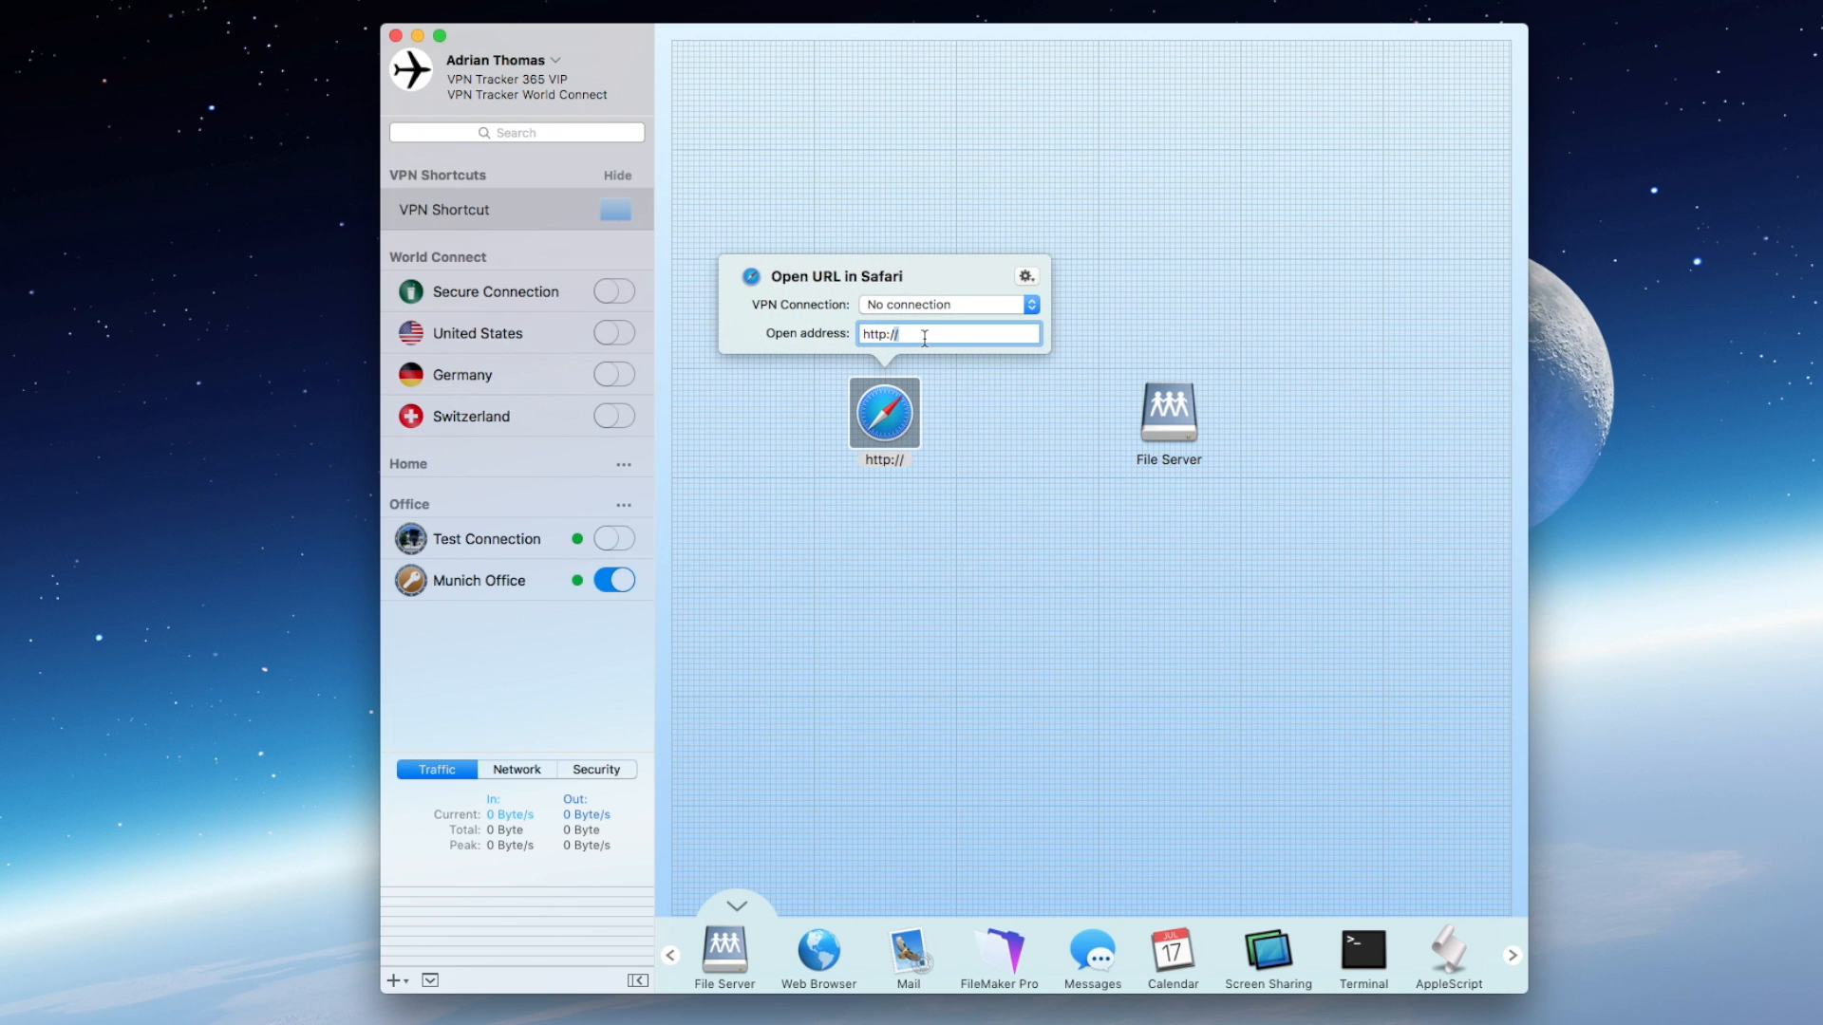
pyautogui.write('intranet.example.com')
pyautogui.press('Return')
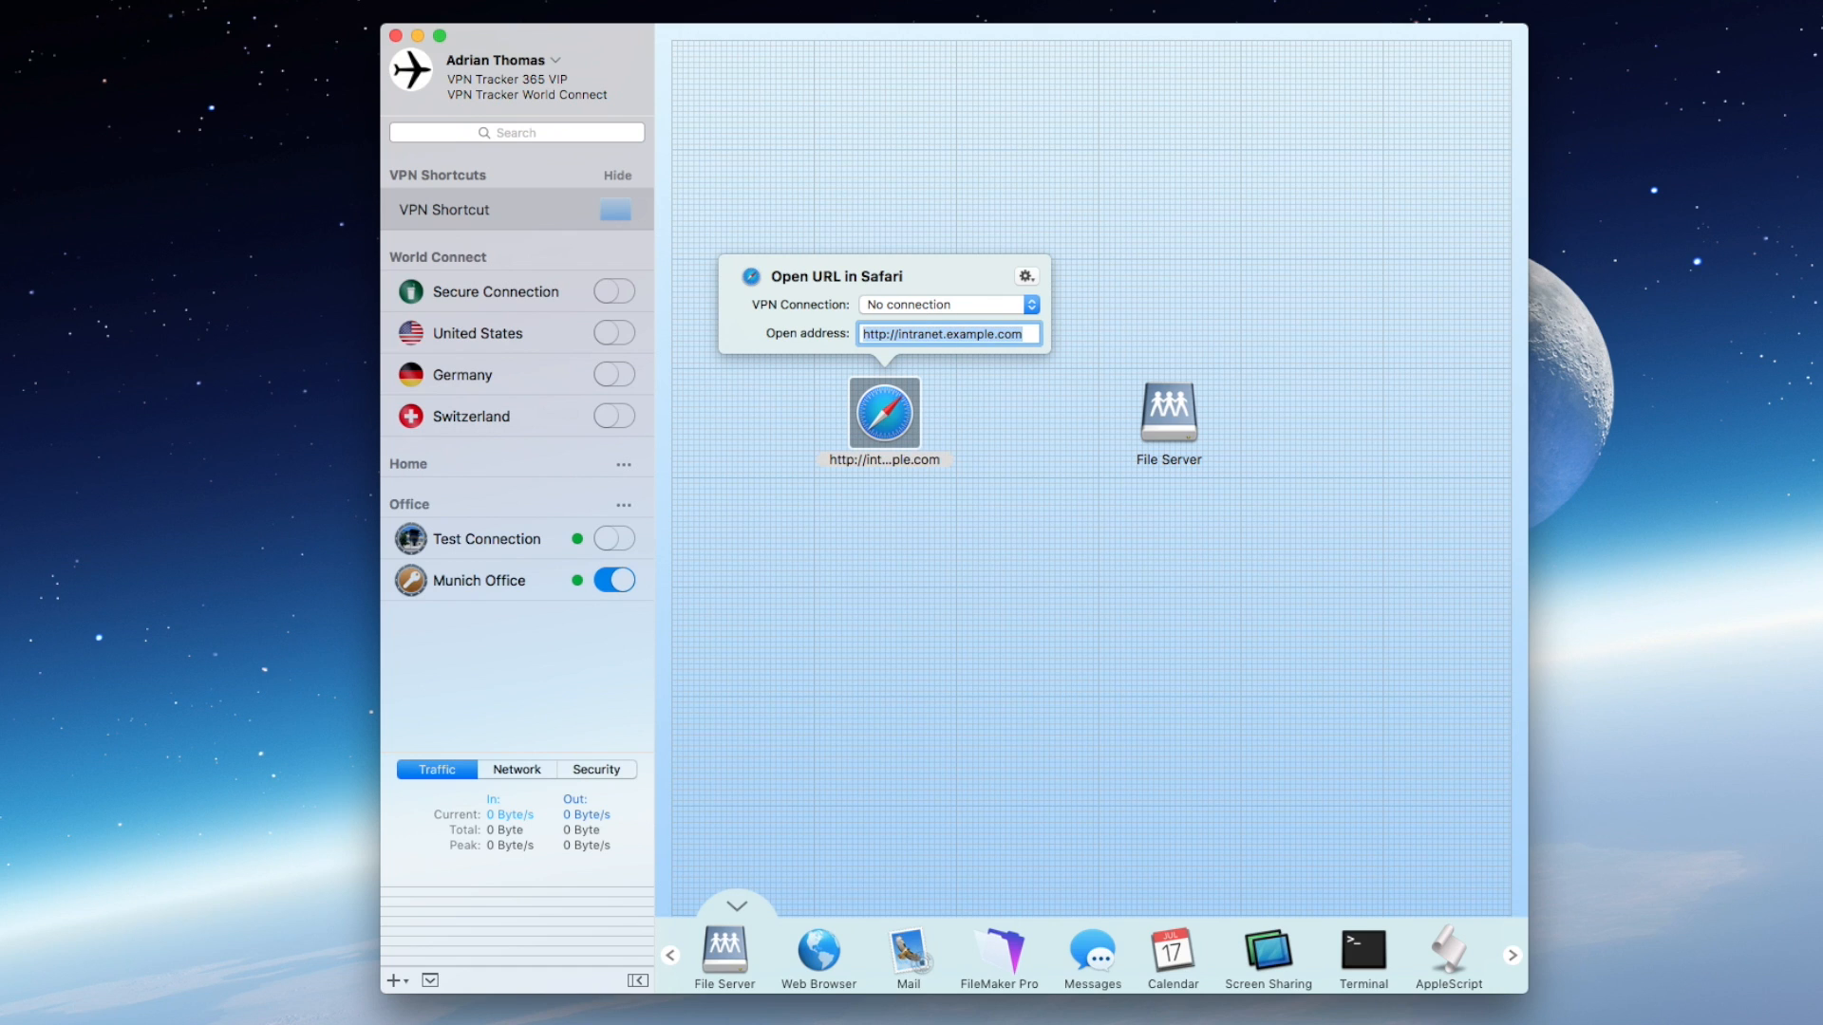
# Rename the browser shortcut to Intranet, assign it to Munich Office, and finish editing shortcuts
pyautogui.click(874, 461)
pyautogui.press('BackSpace')
pyautogui.write('Intranet')
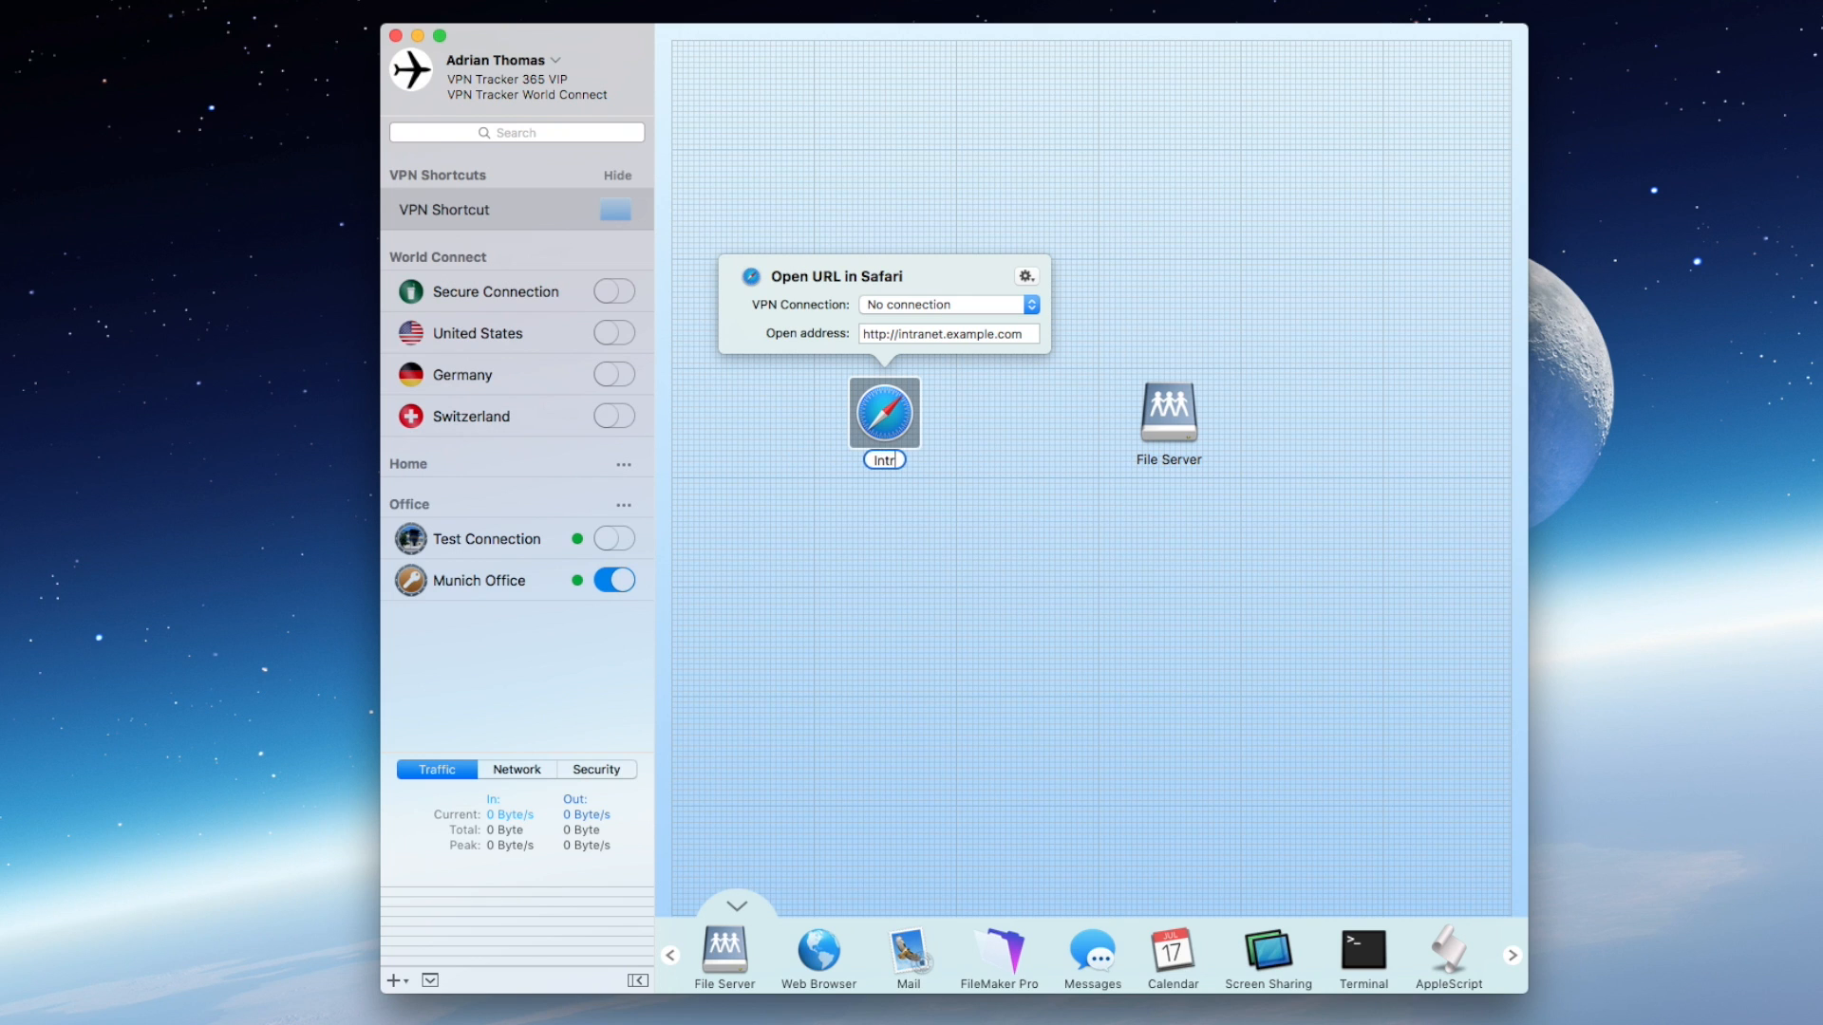
pyautogui.click(927, 302)
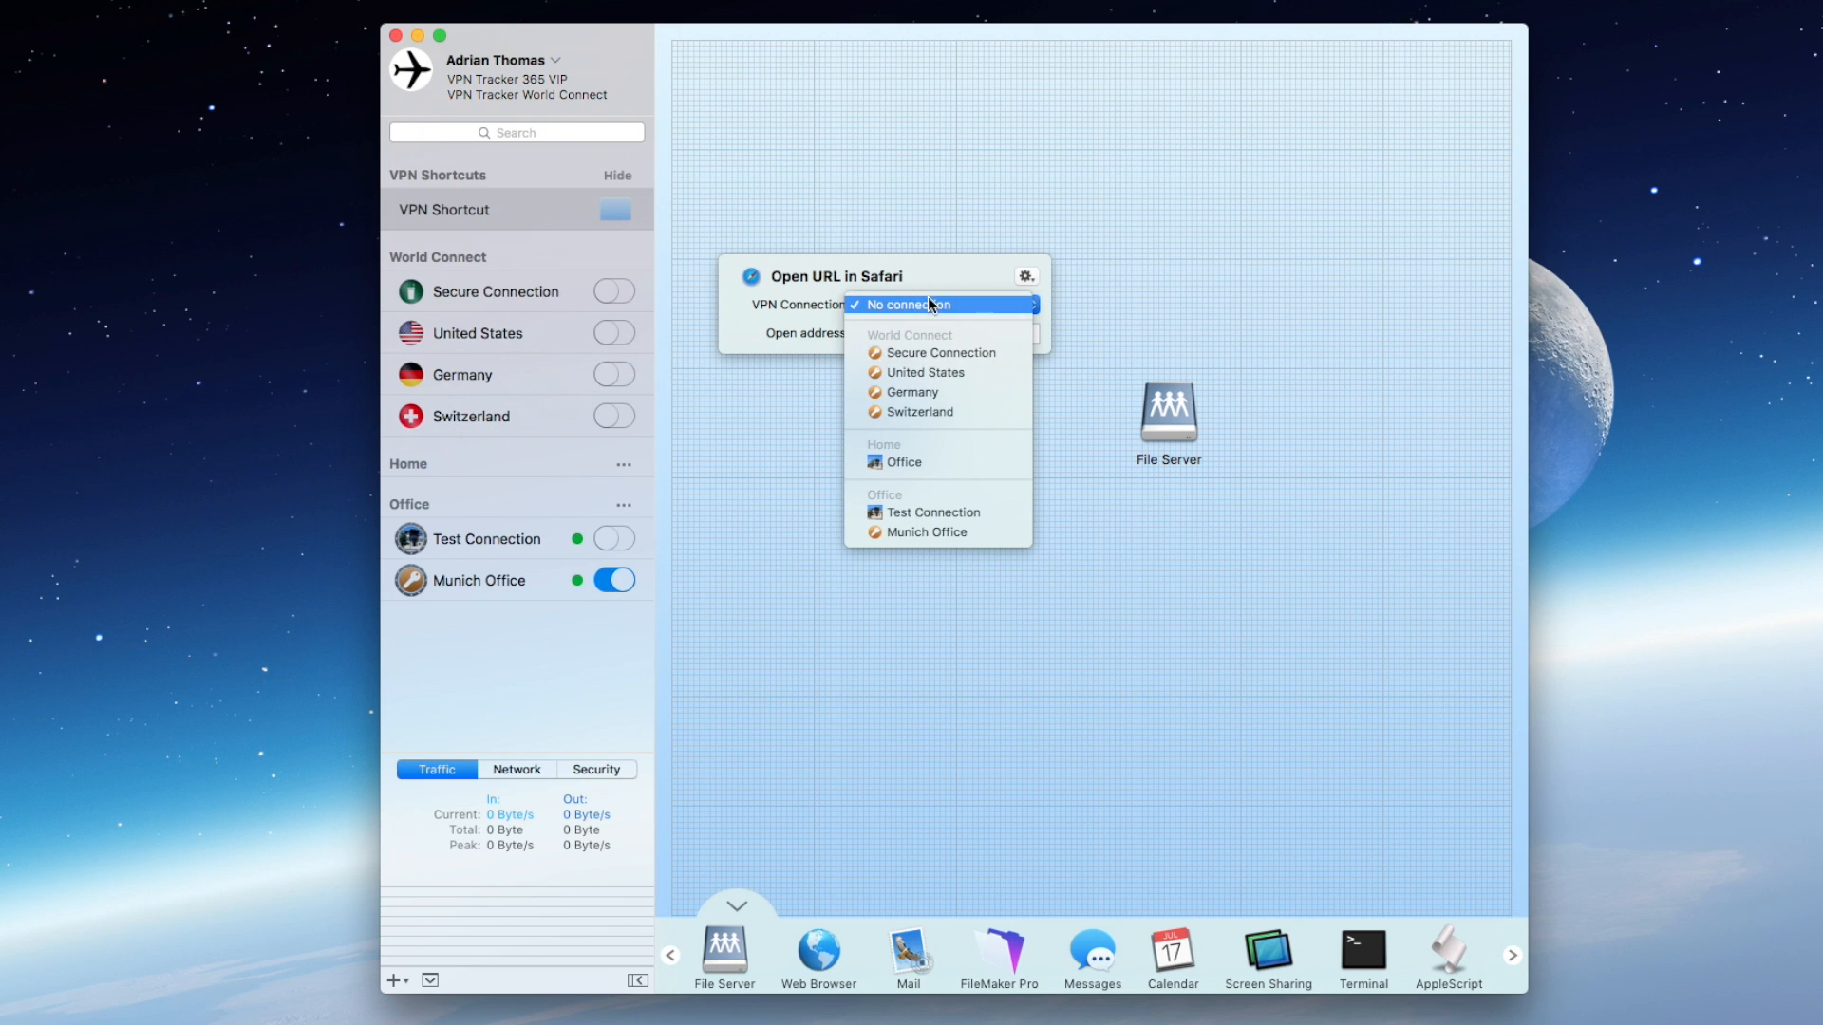
pyautogui.click(969, 535)
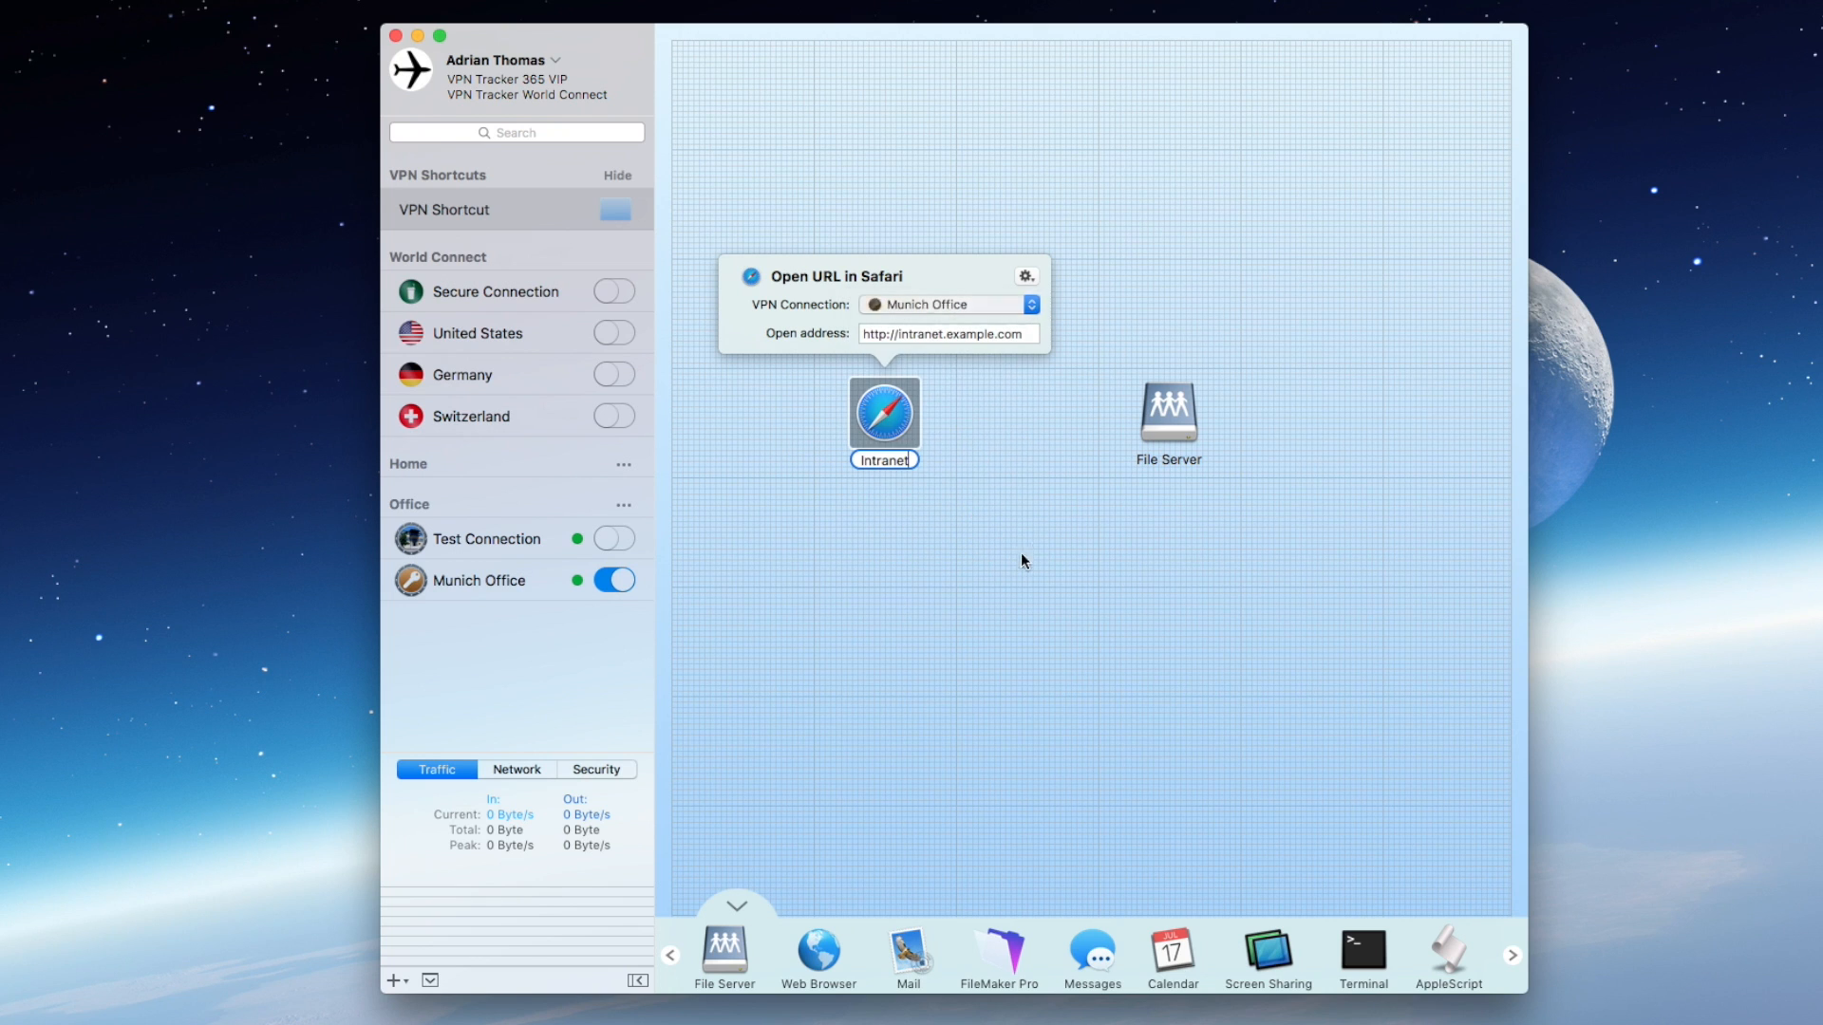
pyautogui.click(997, 450)
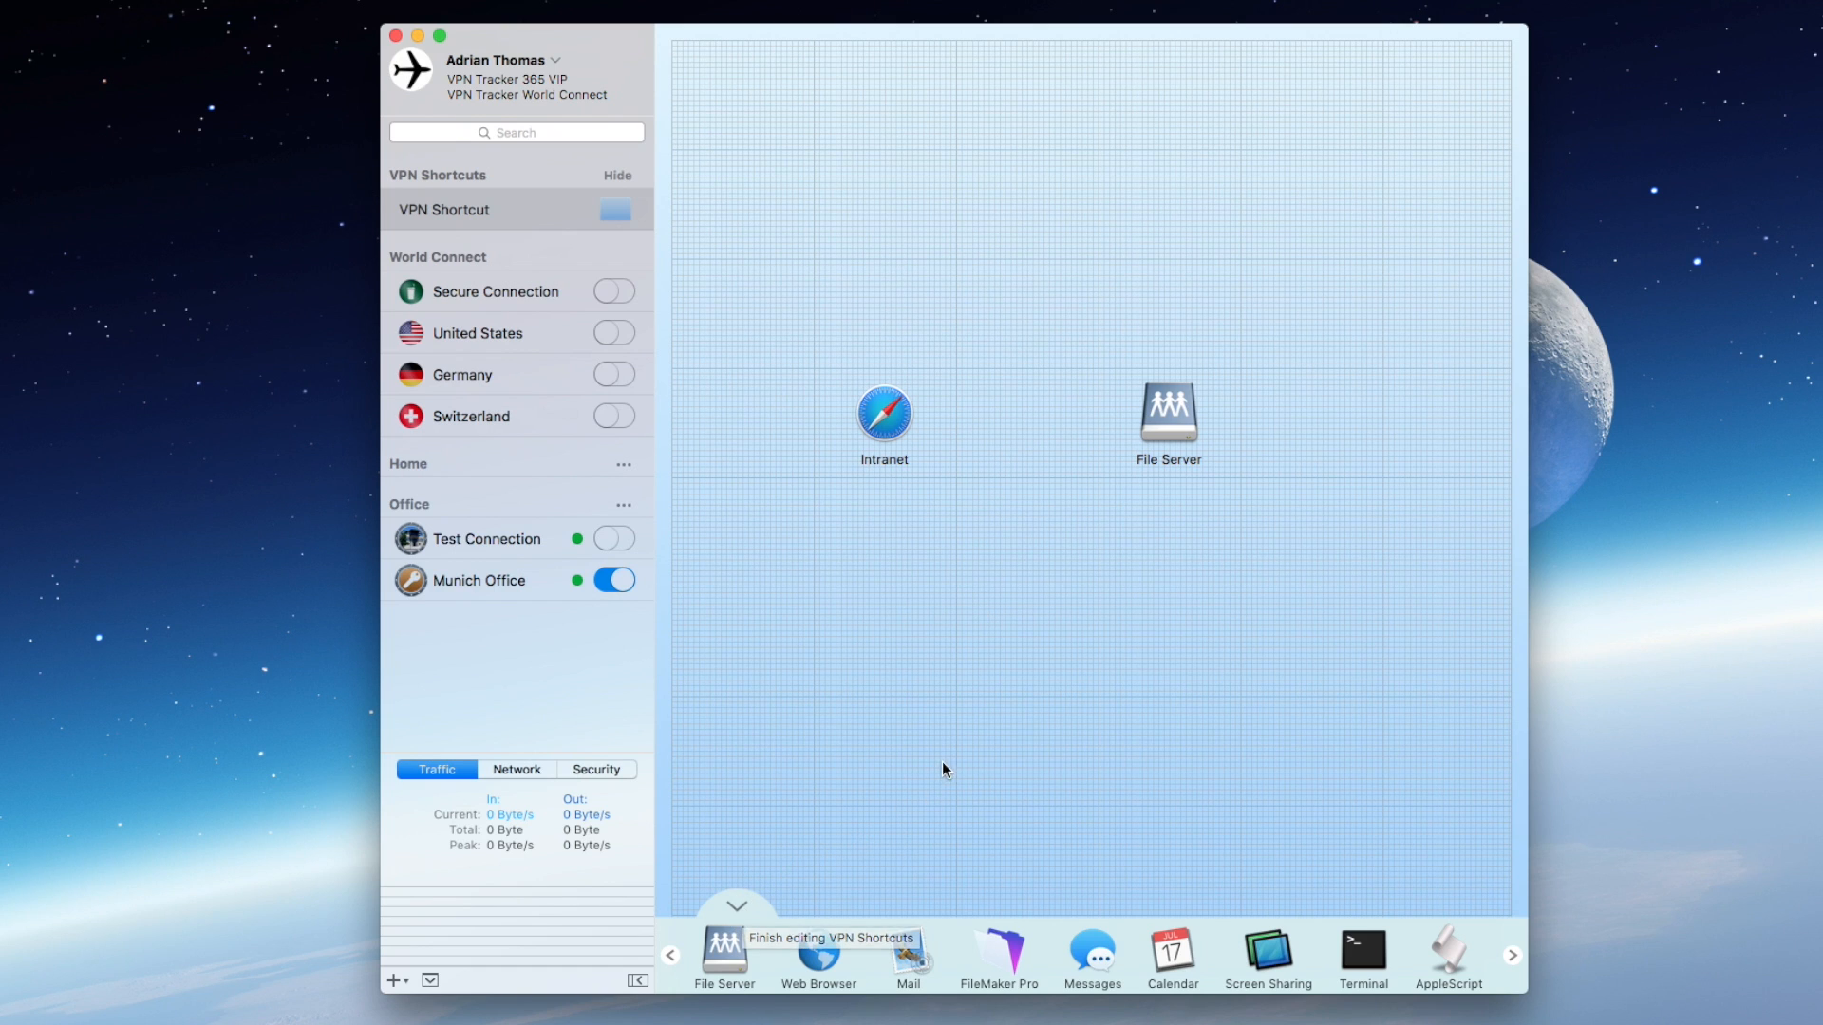
pyautogui.click(738, 905)
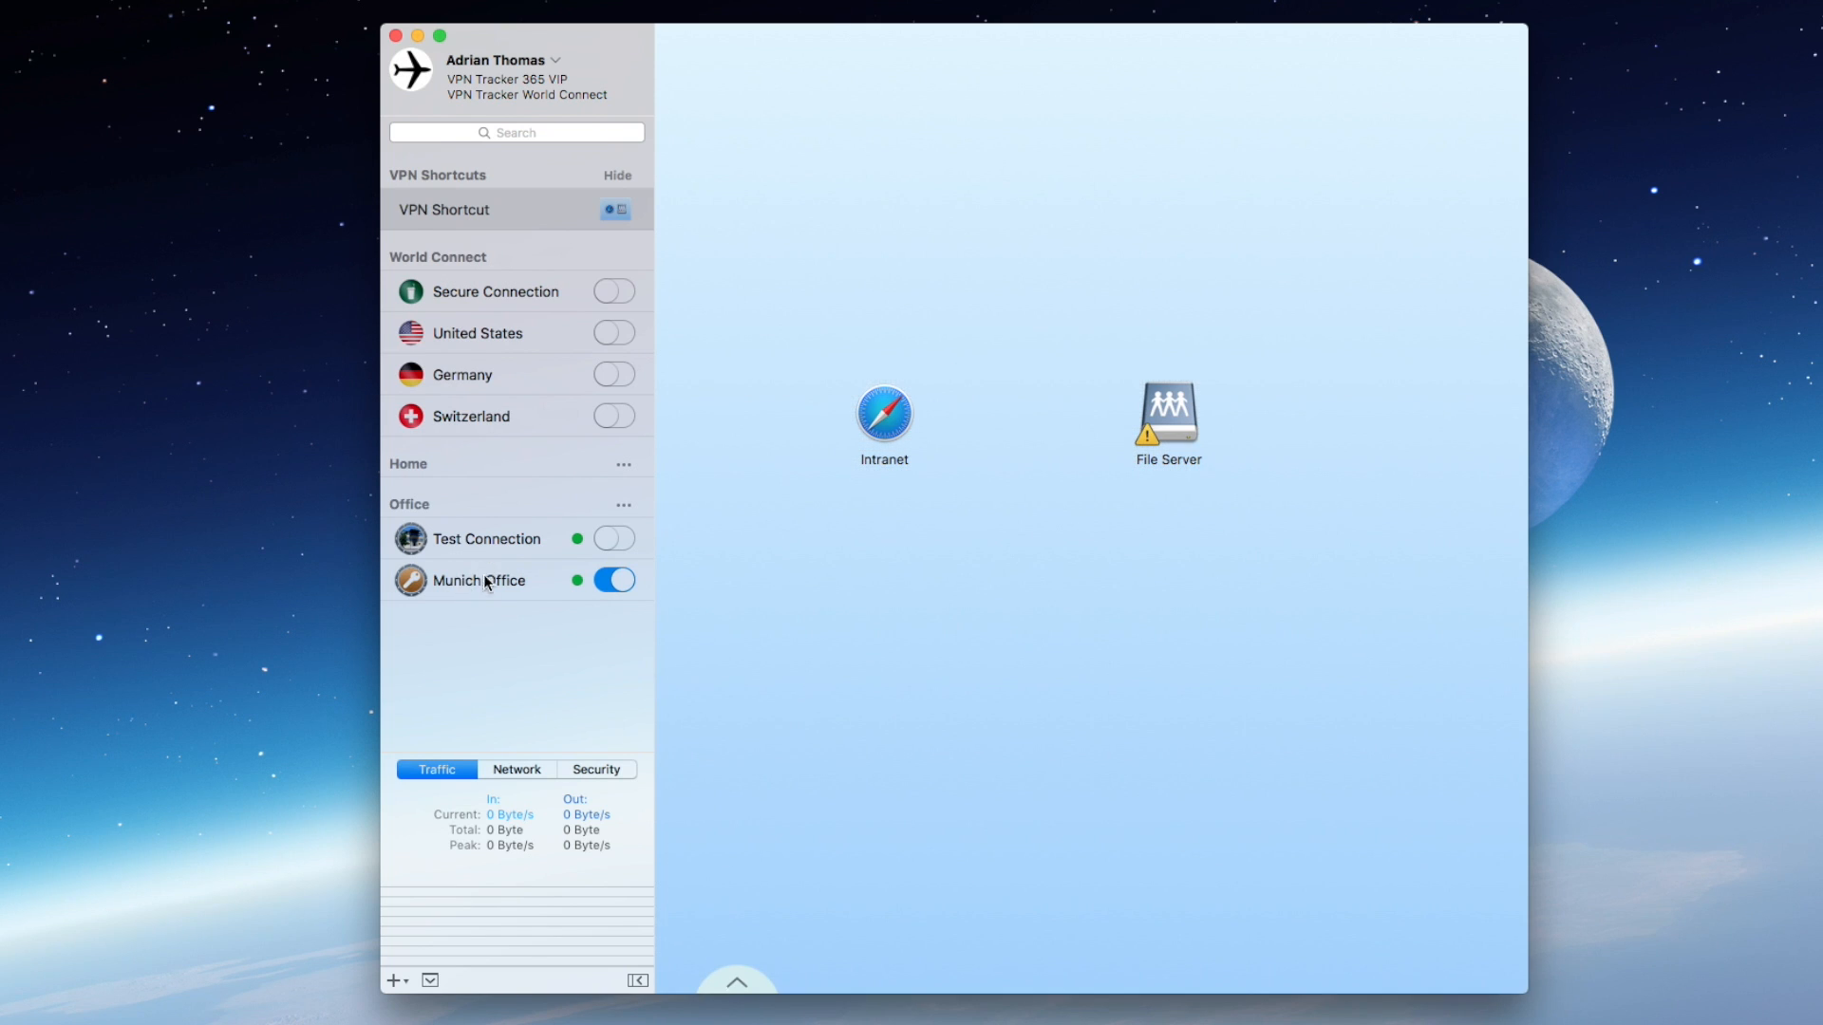
pyautogui.click(484, 583)
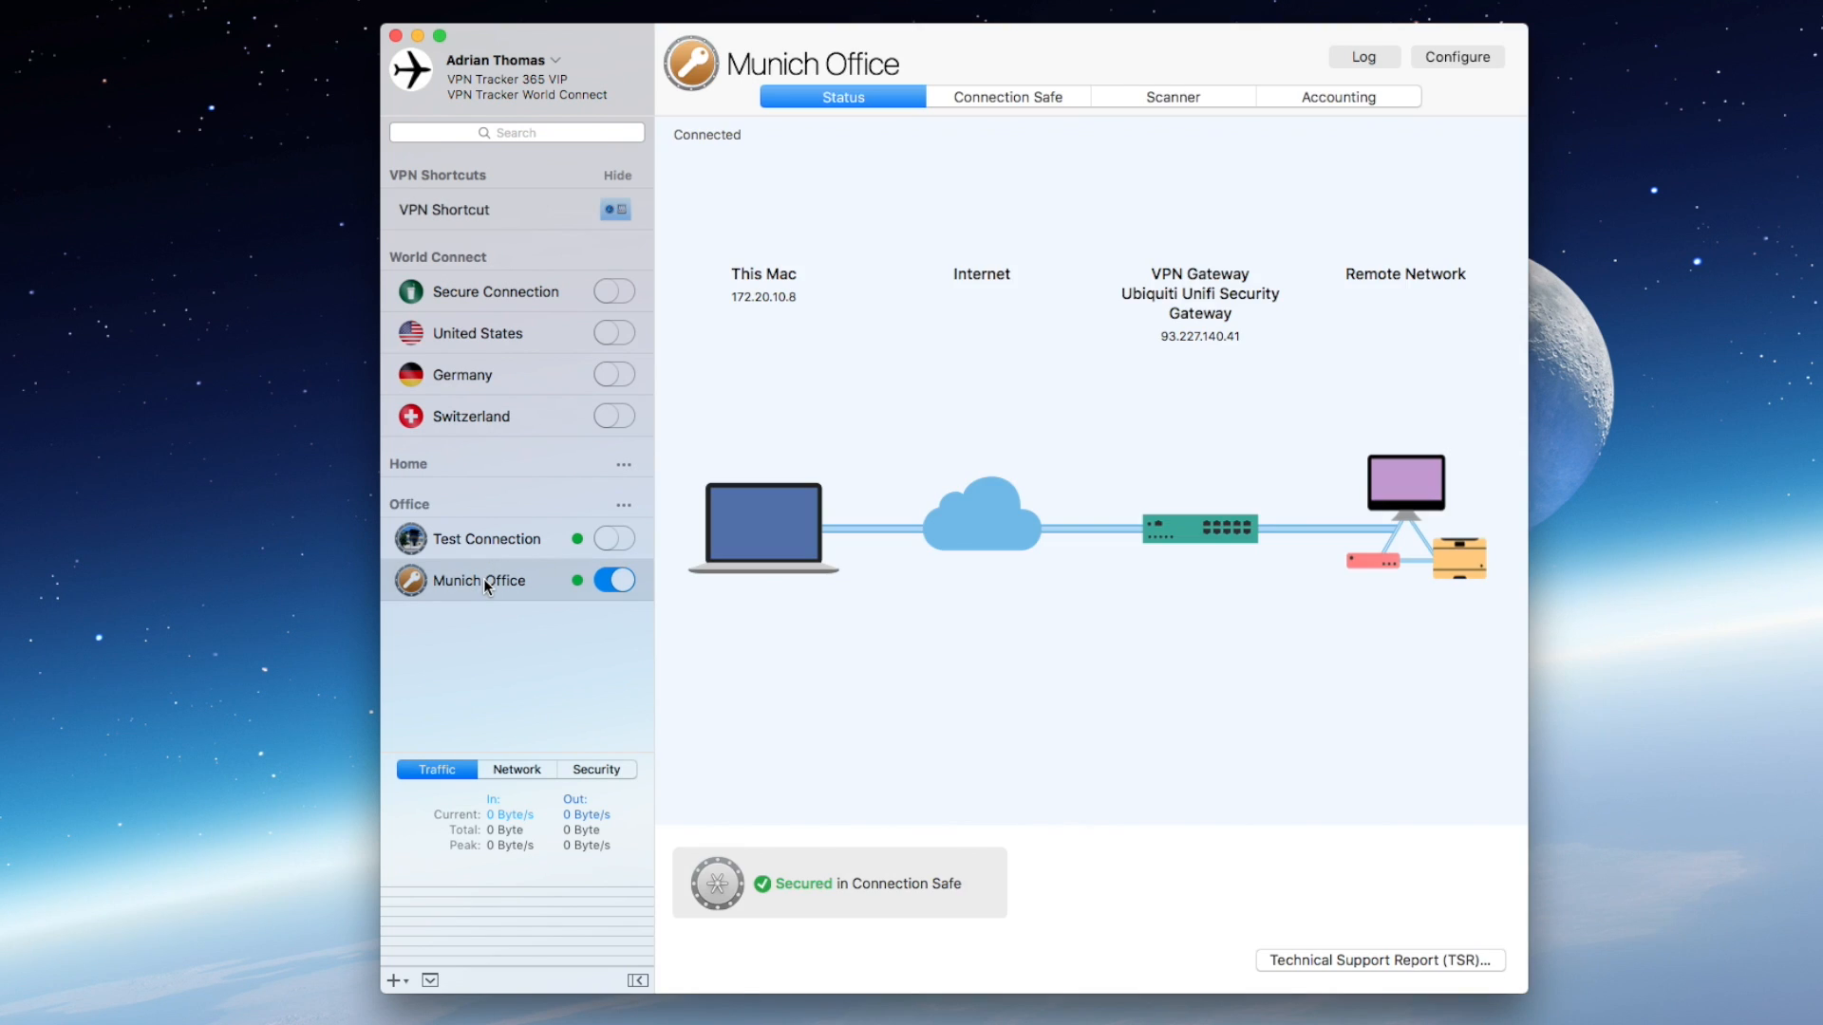